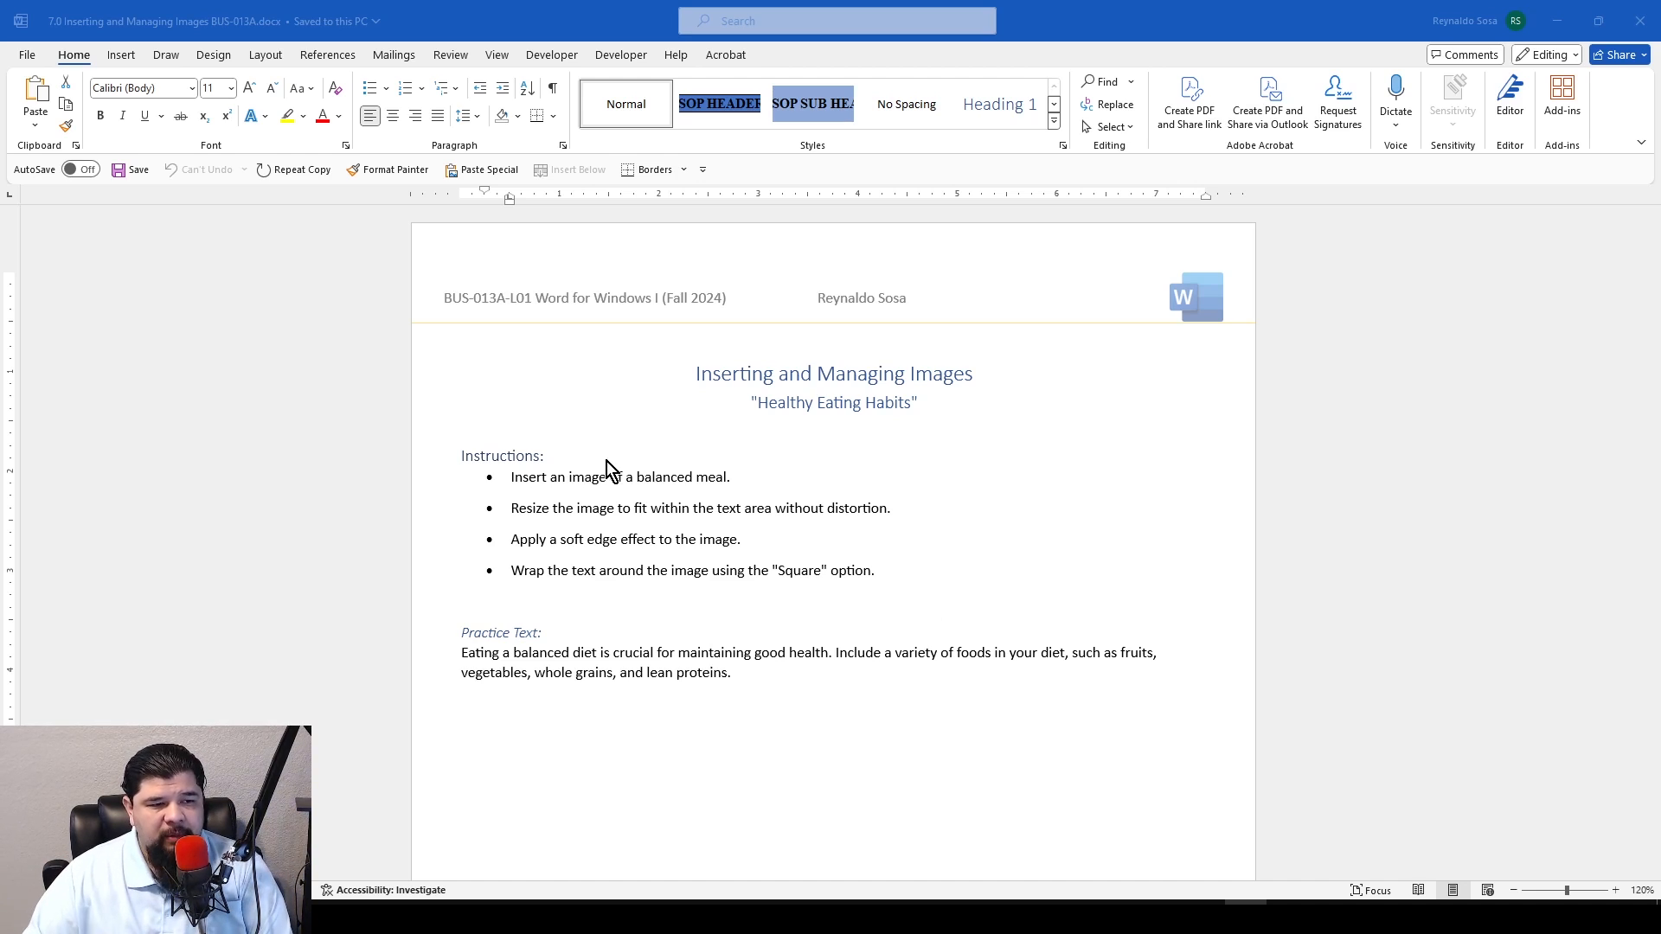
Start a new line directly after the practice text paragraph
{"action": "left_click", "coordinate": [782, 676]}
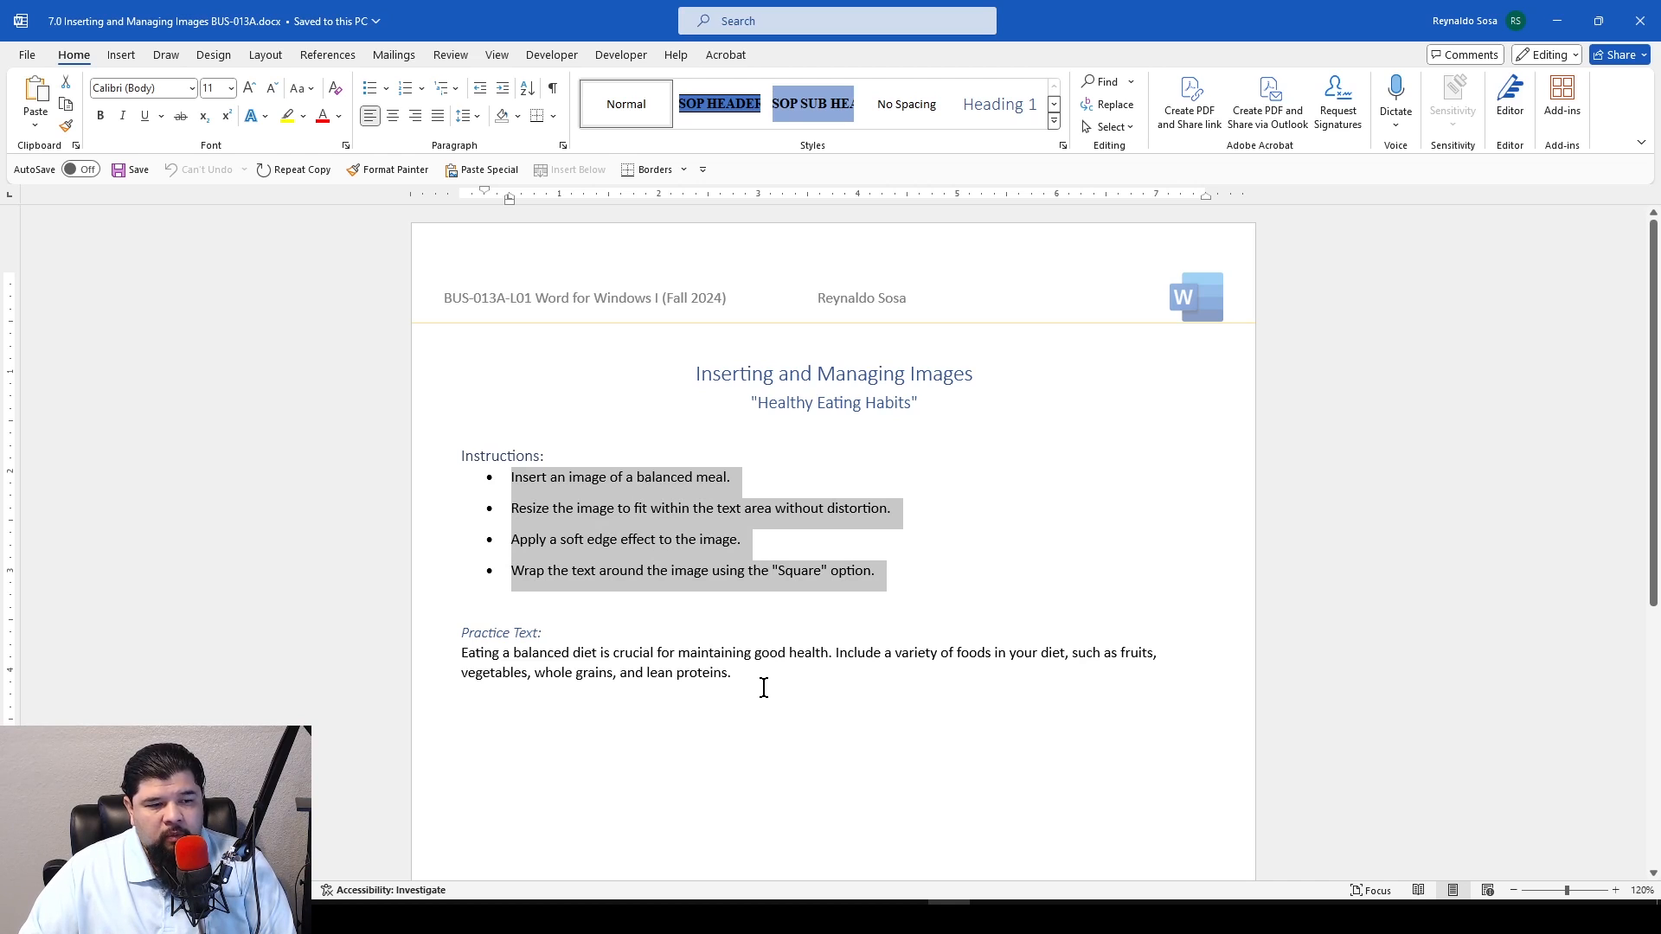
{"action": "left_click", "coordinate": [767, 684]}
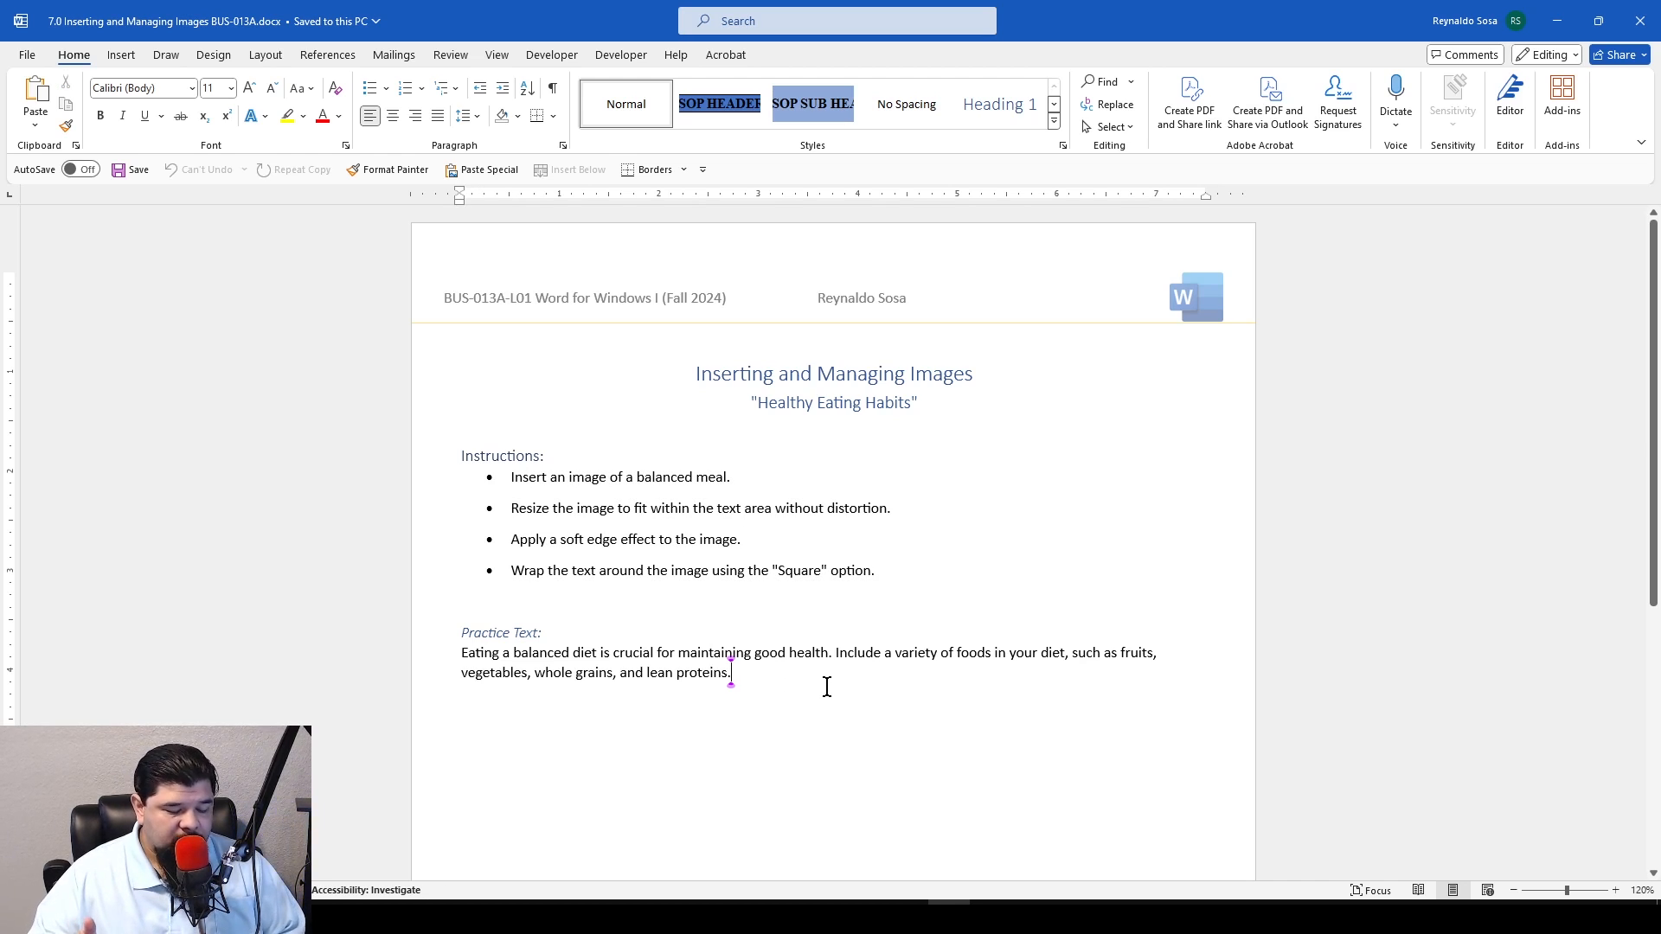
{"action": "left_click", "coordinate": [746, 676]}
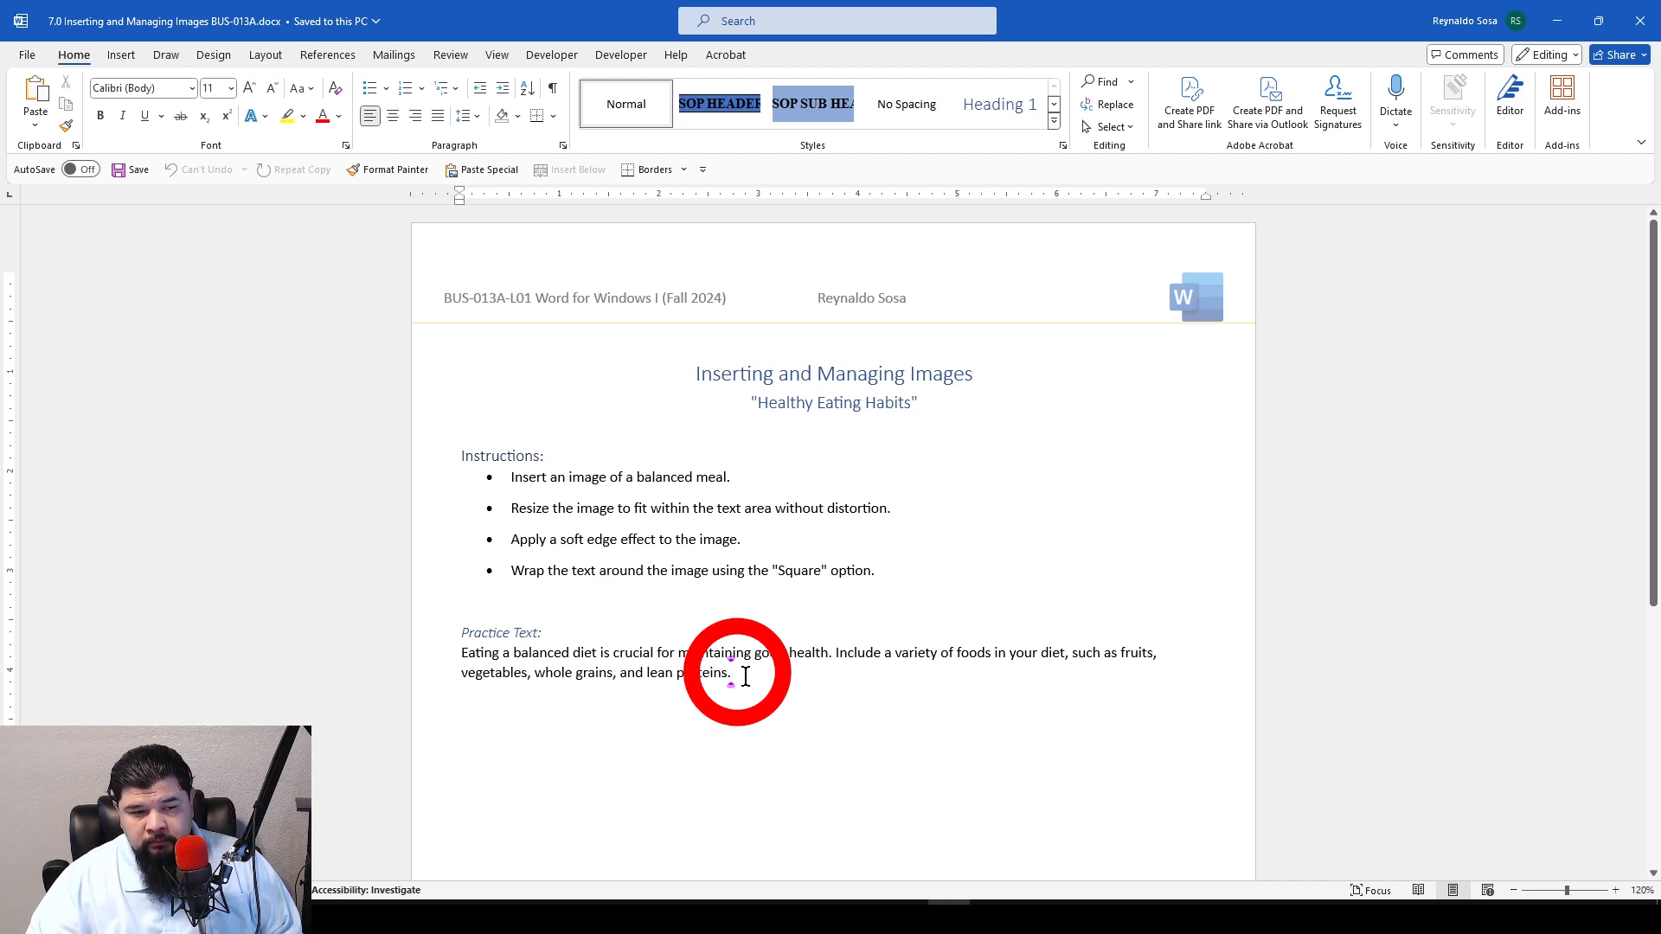
{"action": "key", "text": "Return"}
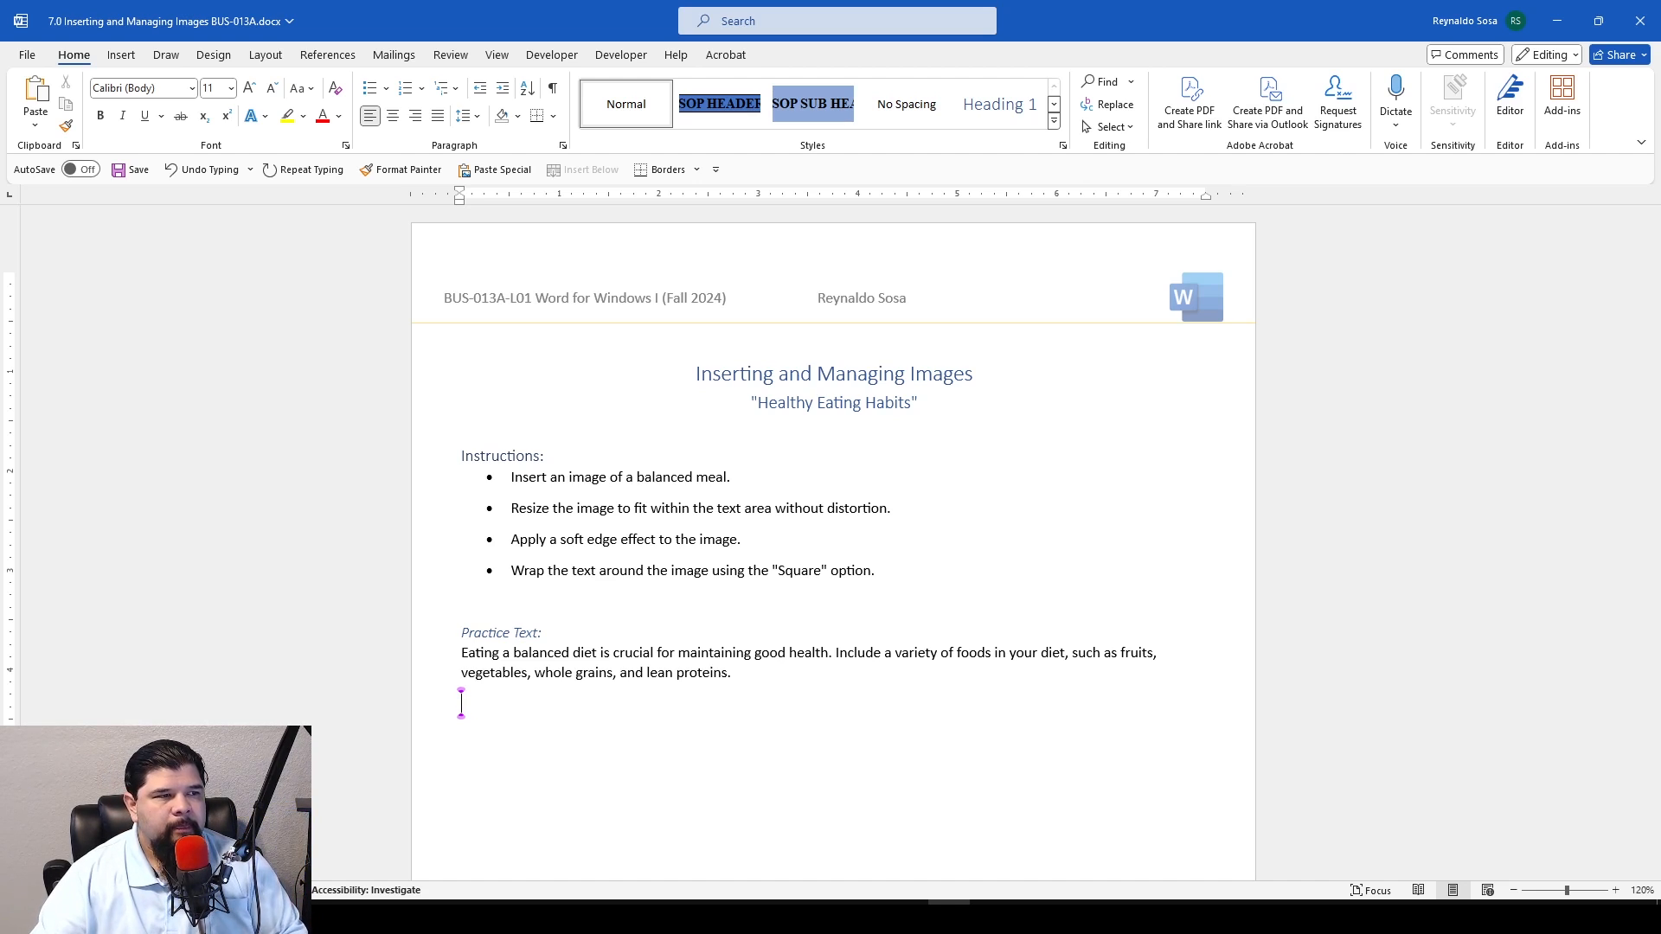
Search online pictures for "Balanced Meal" and insert the round plate illustration divided into four food sections
{"action": "left_click", "coordinate": [138, 60]}
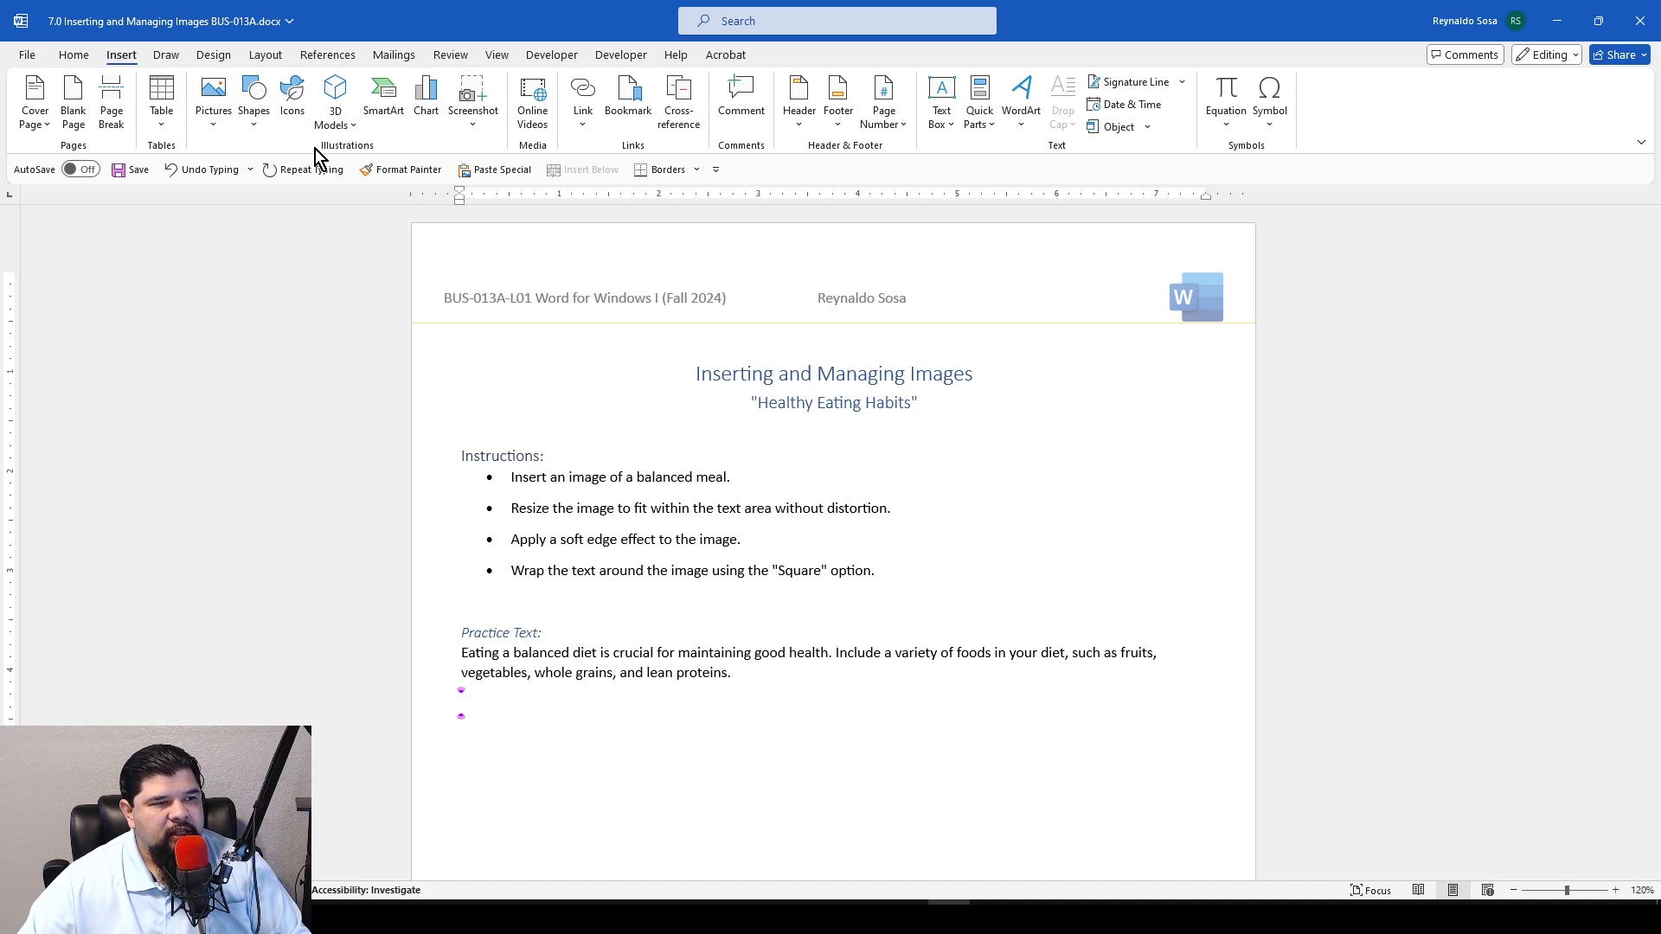
{"action": "left_click", "coordinate": [225, 128]}
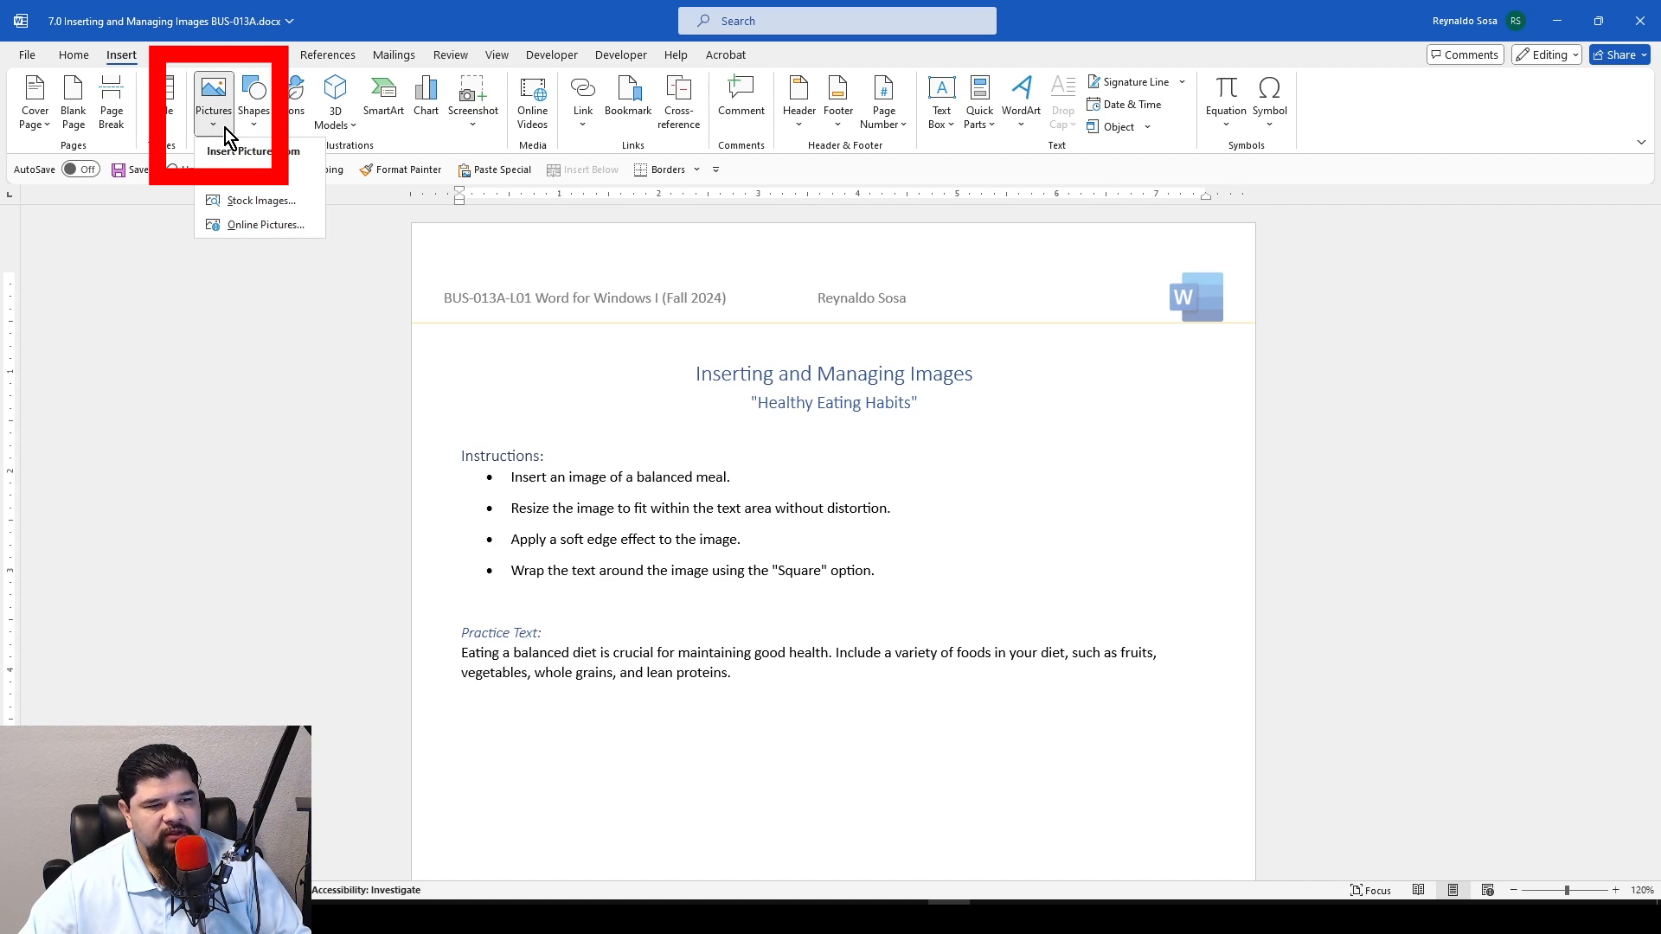
{"action": "left_click", "coordinate": [250, 226]}
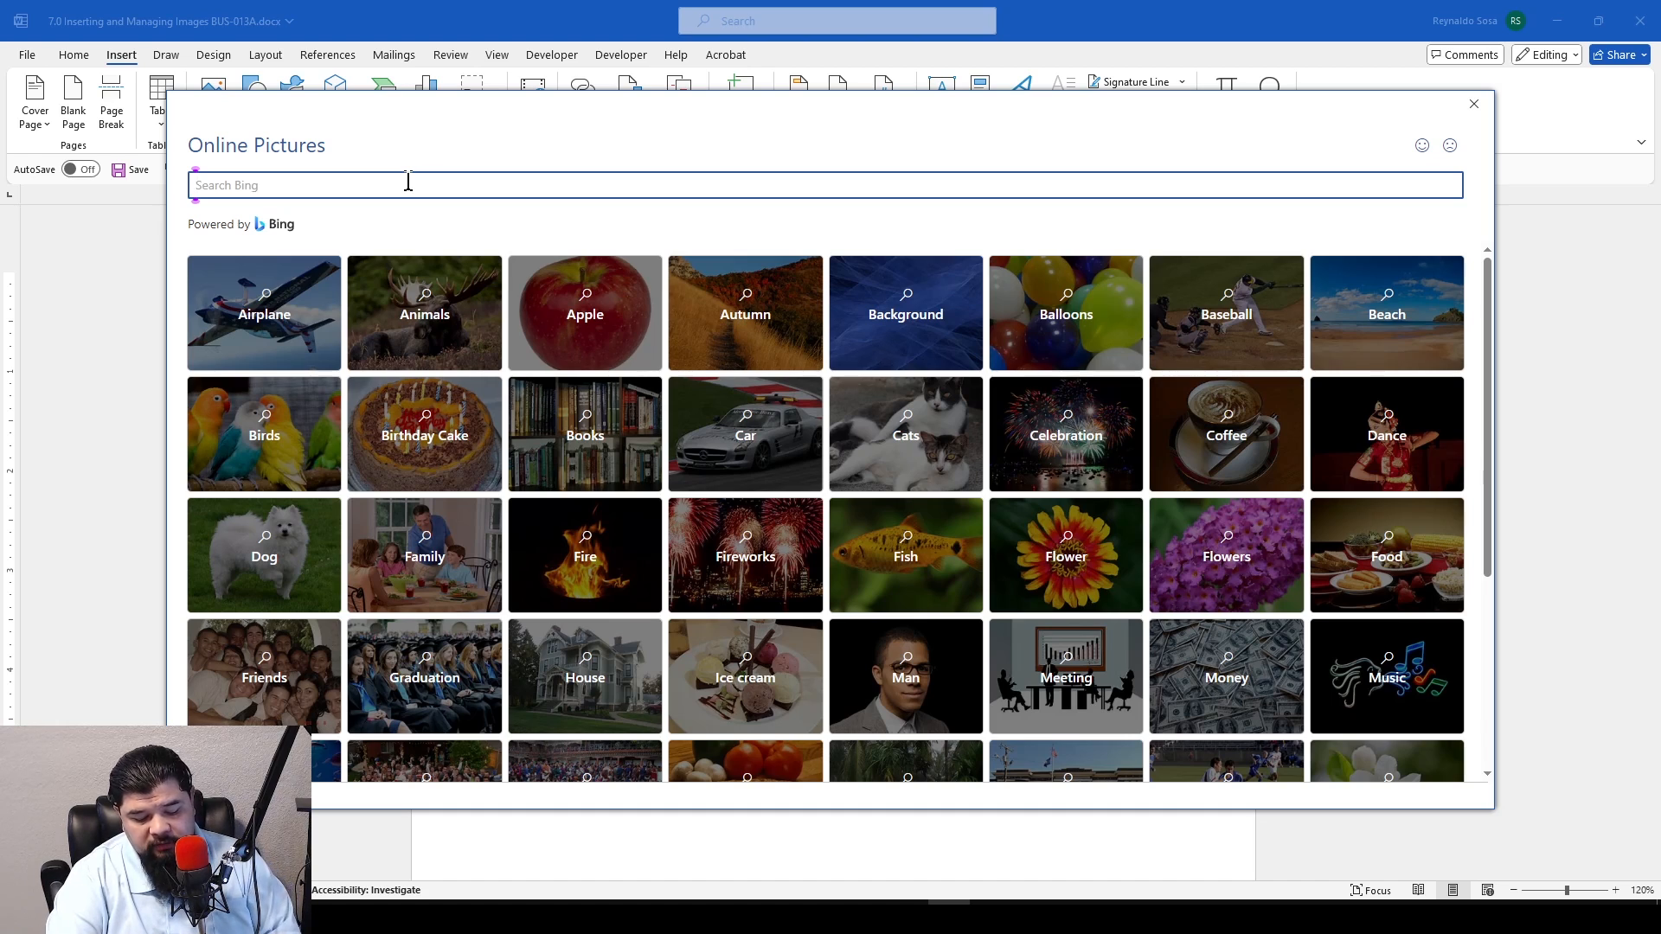
{"action": "type", "text": "Balance"}
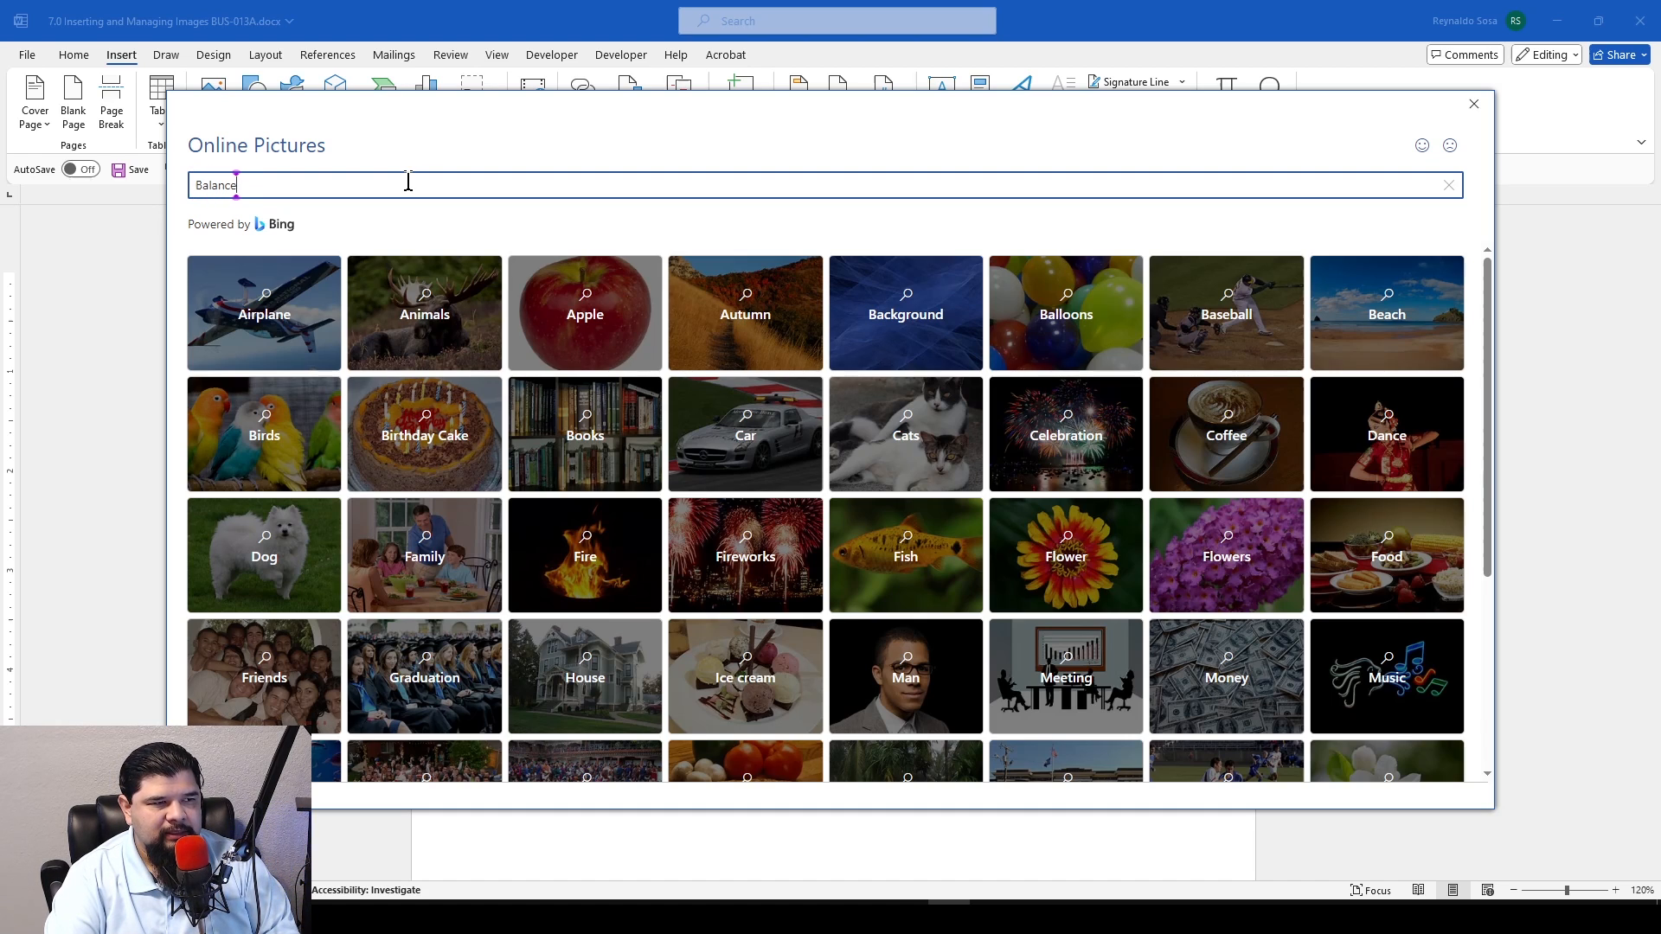
{"action": "type", "text": "d Meal"}
{"action": "key", "text": "Return"}
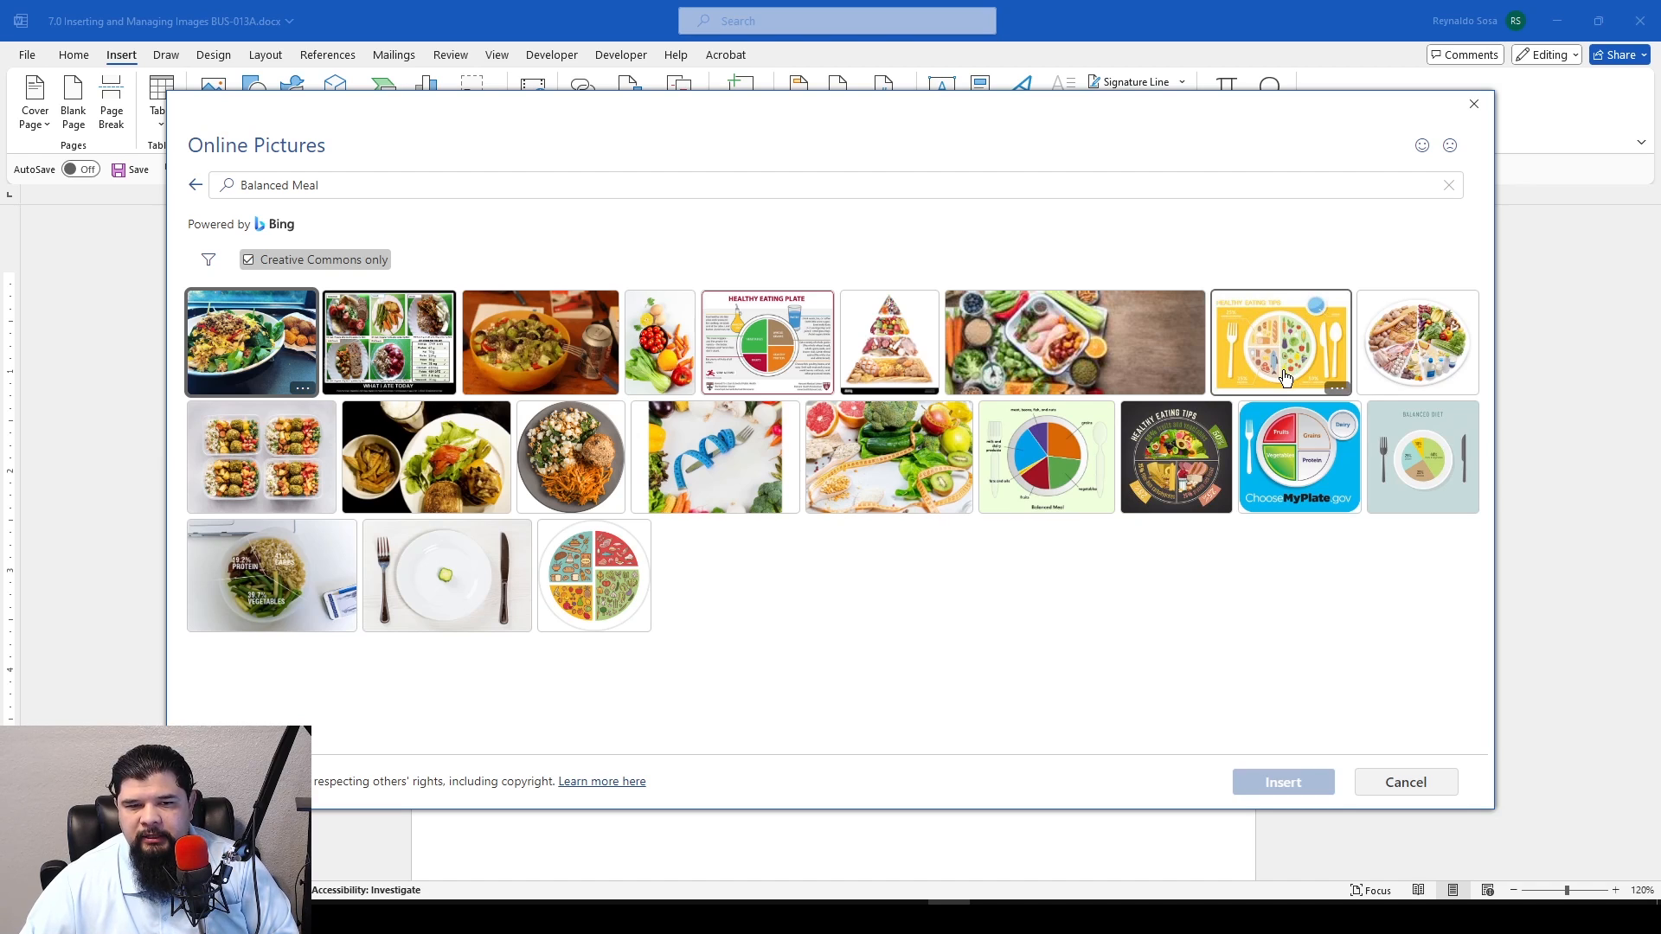
{"action": "left_click", "coordinate": [612, 612]}
{"action": "left_click", "coordinate": [1281, 783]}
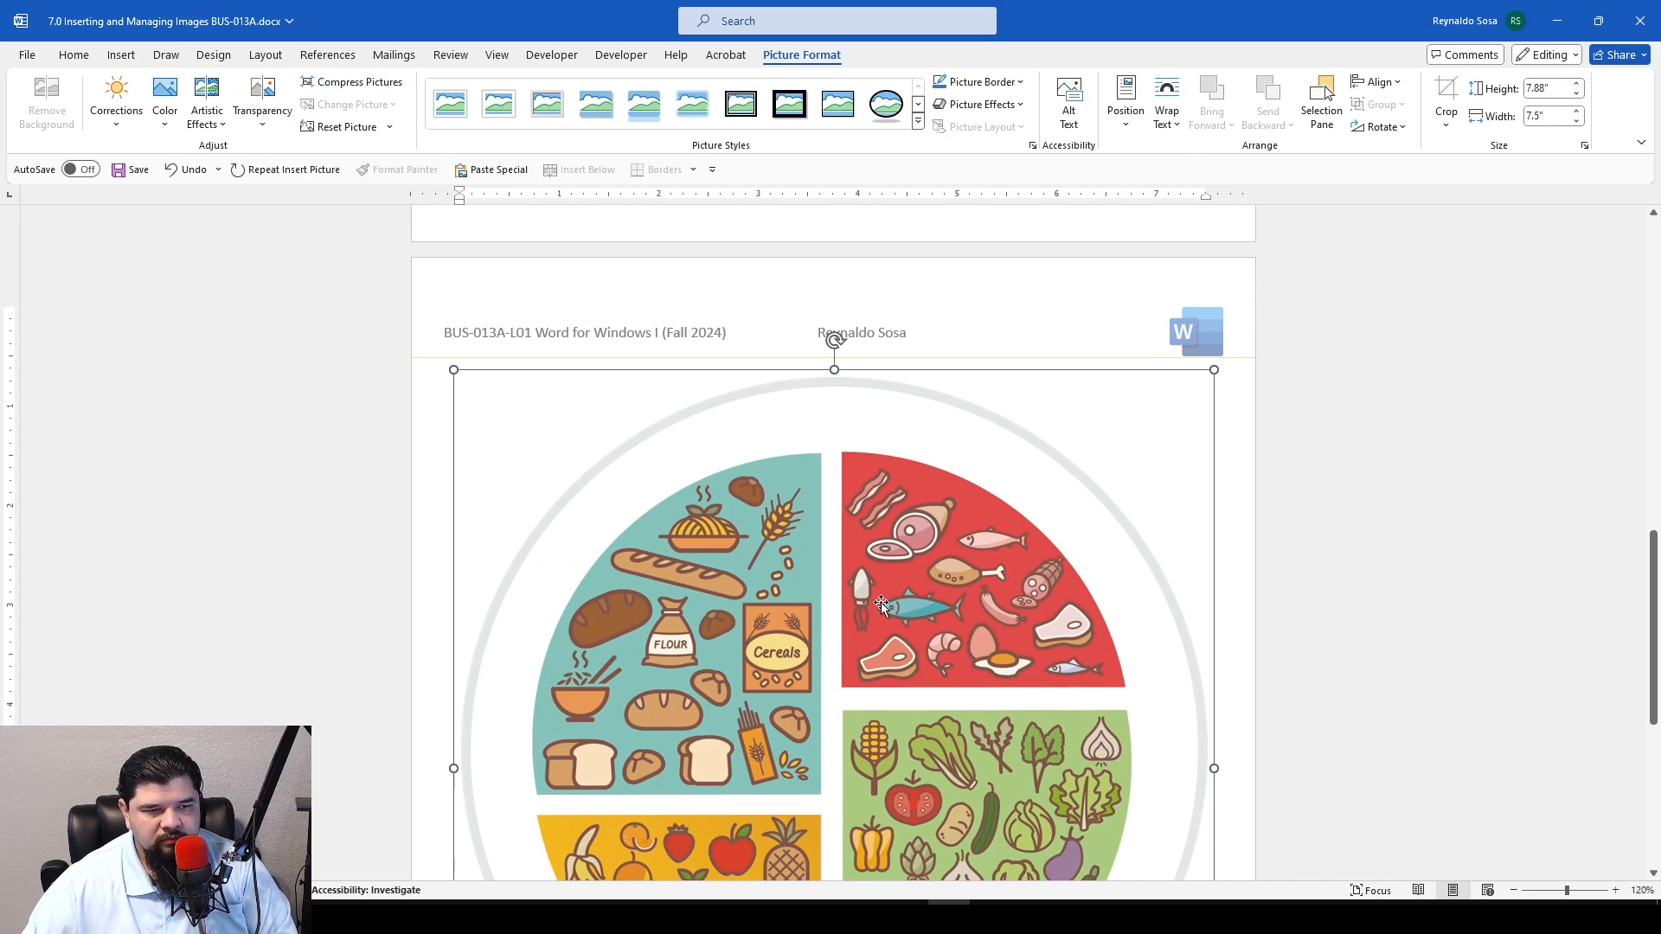
{"action": "scroll", "coordinate": [836, 500], "scroll_direction": "down", "scroll_amount": 5}
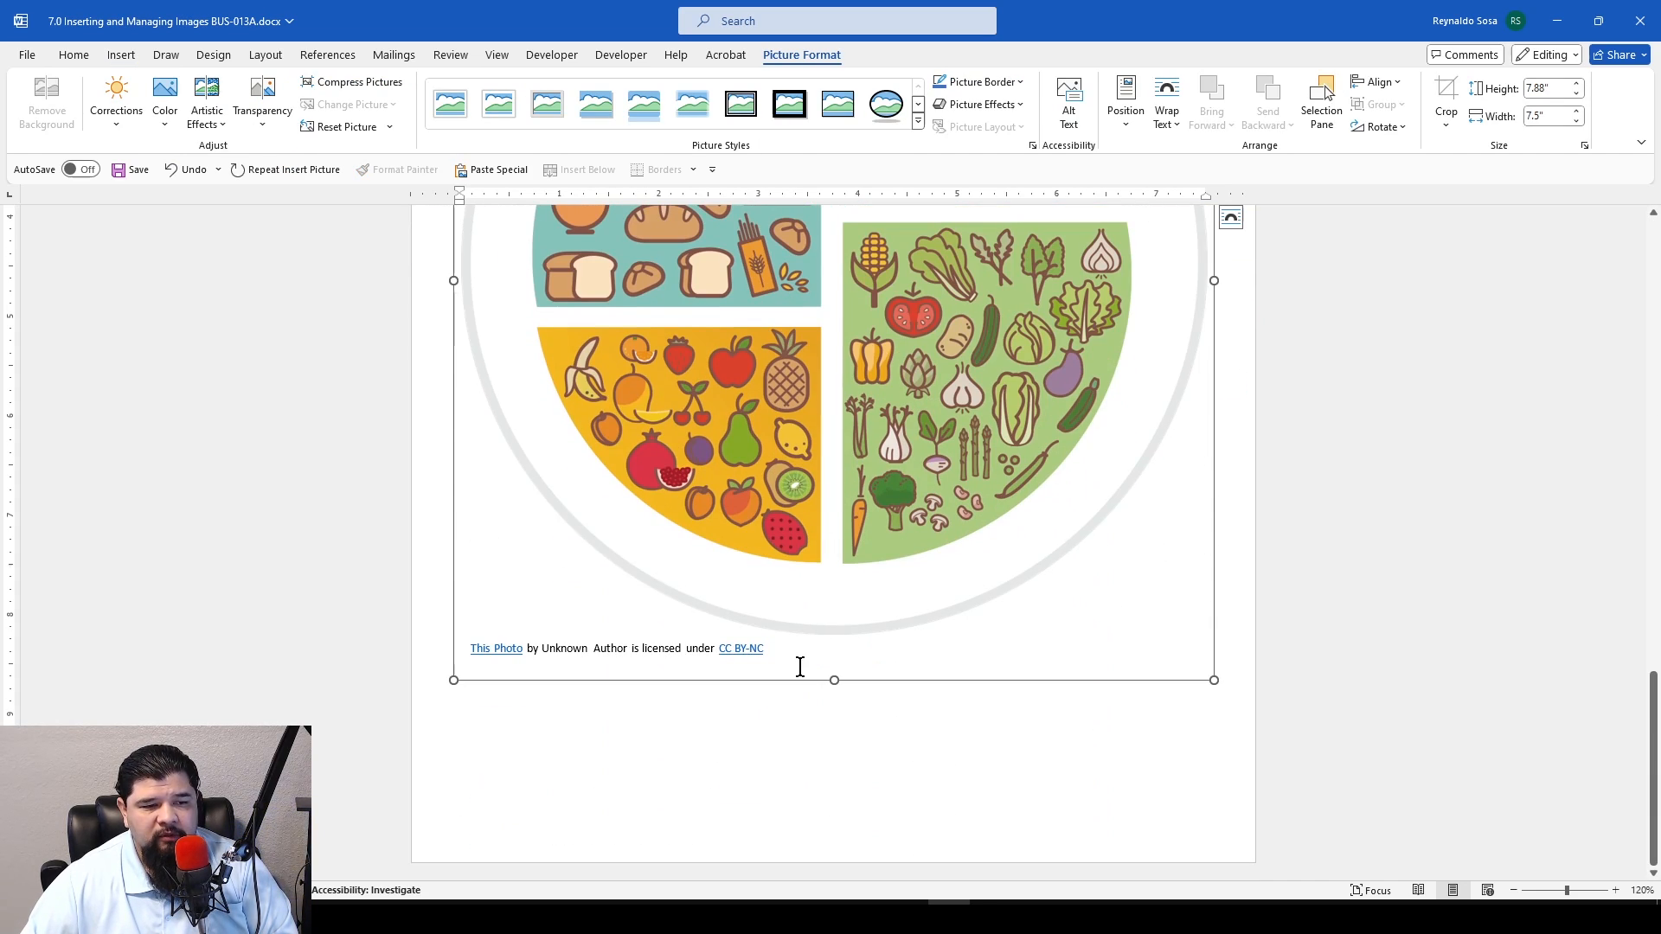
{"action": "left_click", "coordinate": [798, 655]}
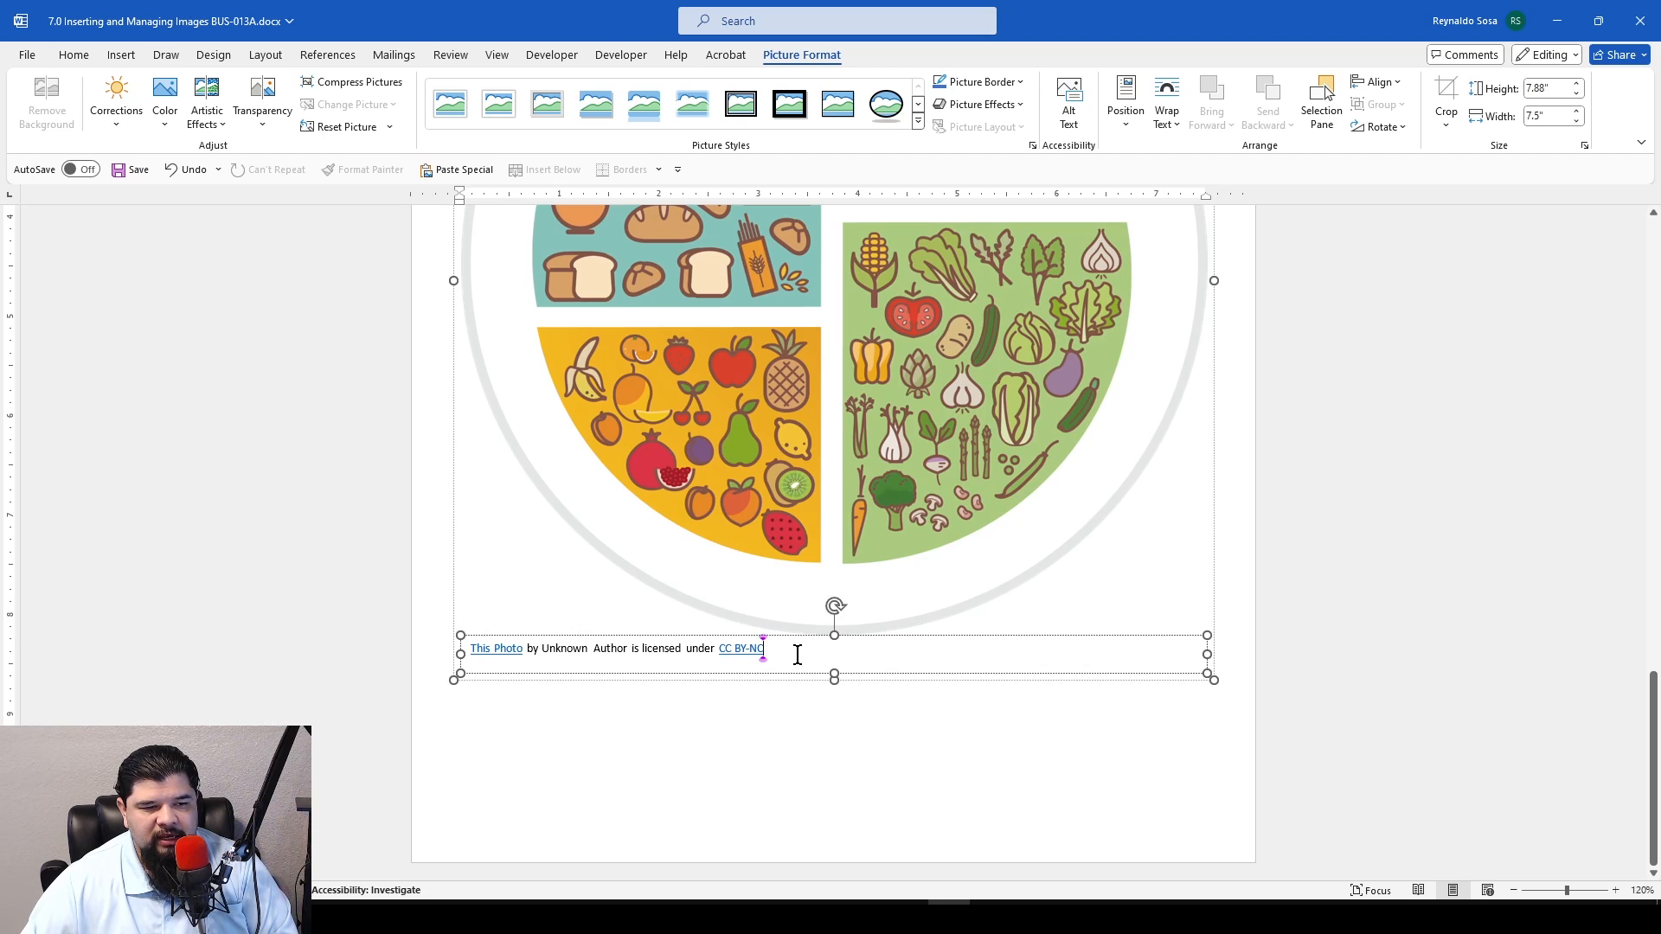
{"action": "left_click", "coordinate": [1130, 638]}
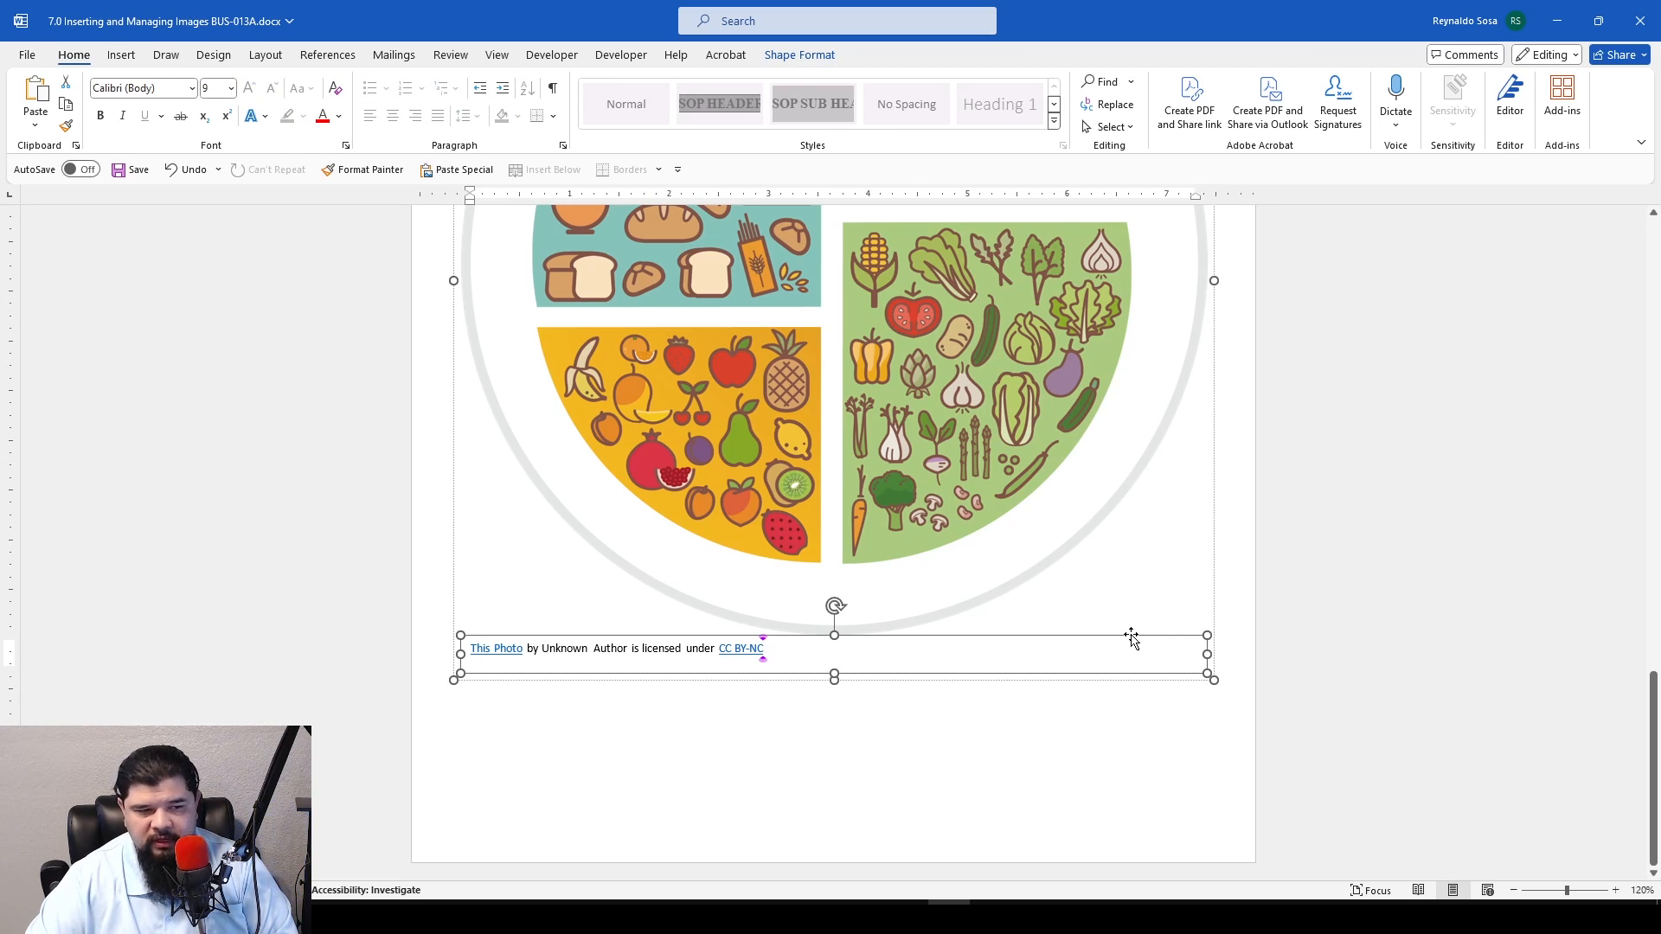
{"action": "key", "text": "Delete"}
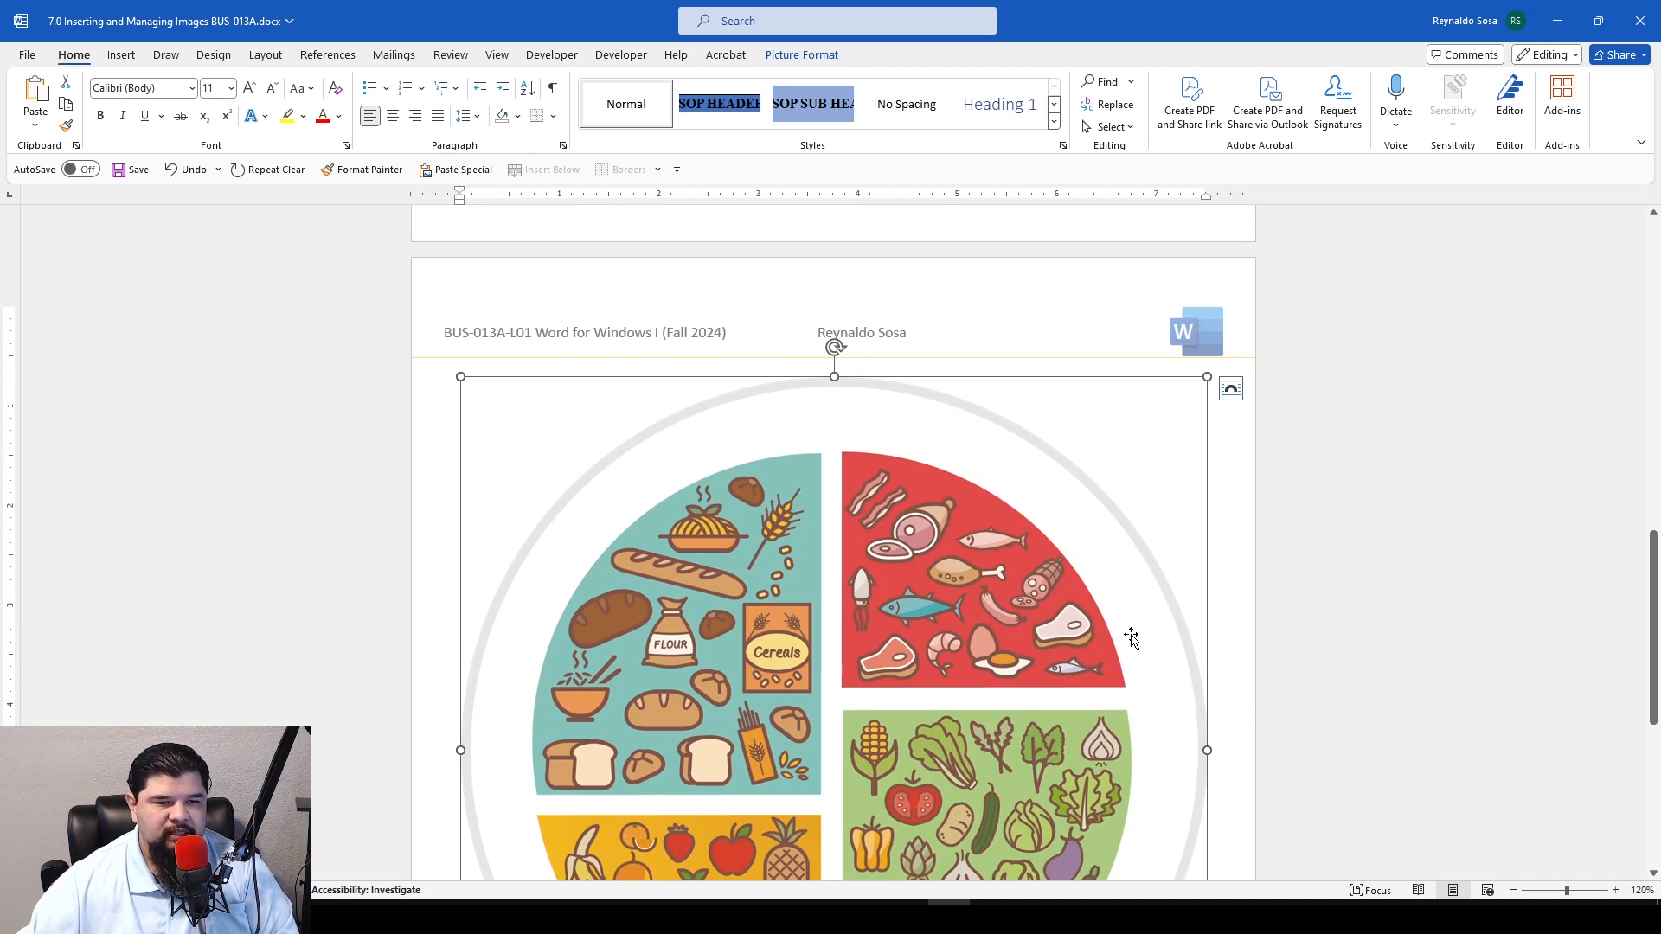
{"action": "scroll", "coordinate": [1130, 638], "scroll_direction": "down", "scroll_amount": 6}
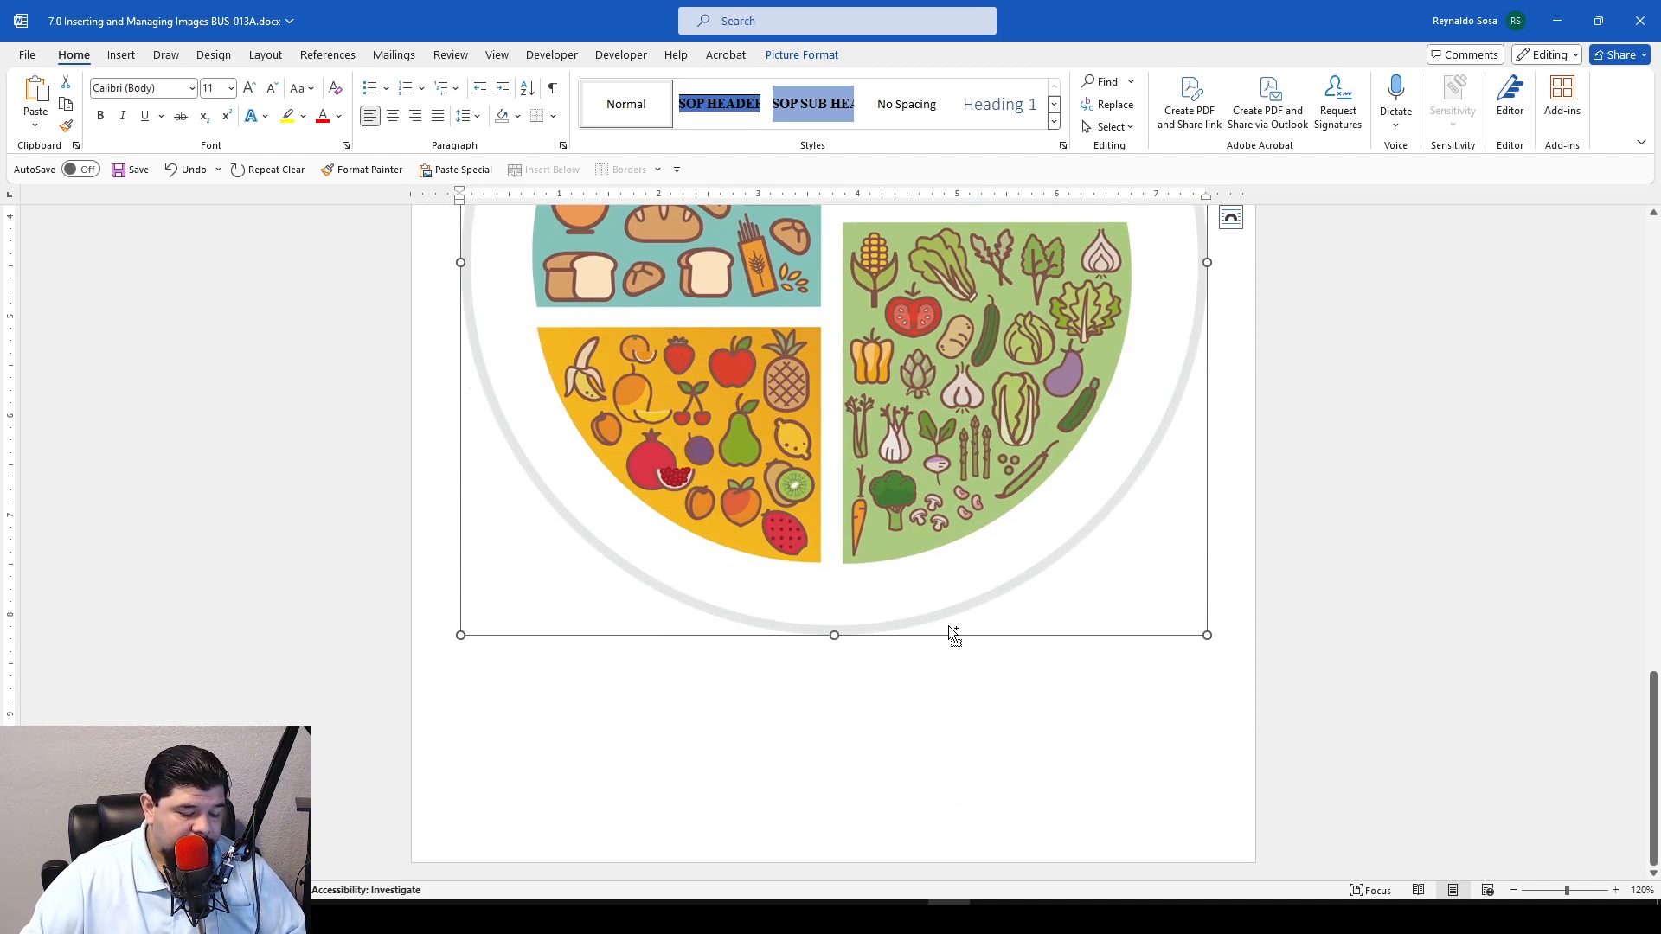
{"action": "key", "text": "ctrl+z"}
Delete the photo attribution text box beneath the inserted plate image
{"action": "scroll", "coordinate": [522, 703], "scroll_direction": "down", "scroll_amount": 5}
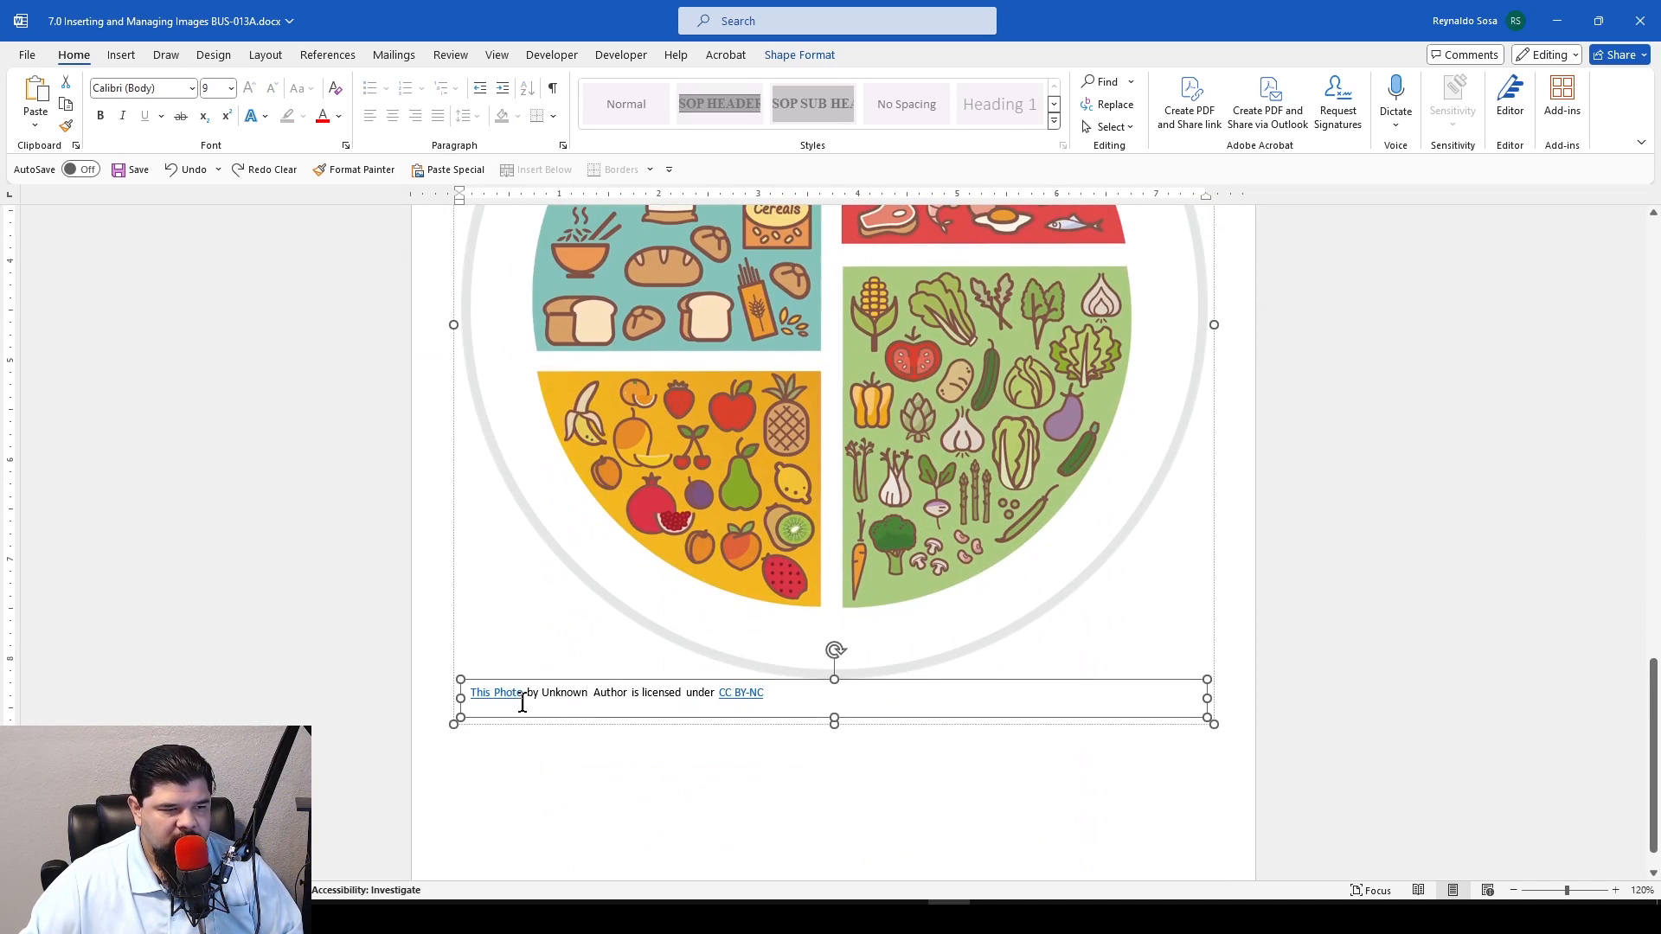
{"action": "left_click", "coordinate": [730, 694]}
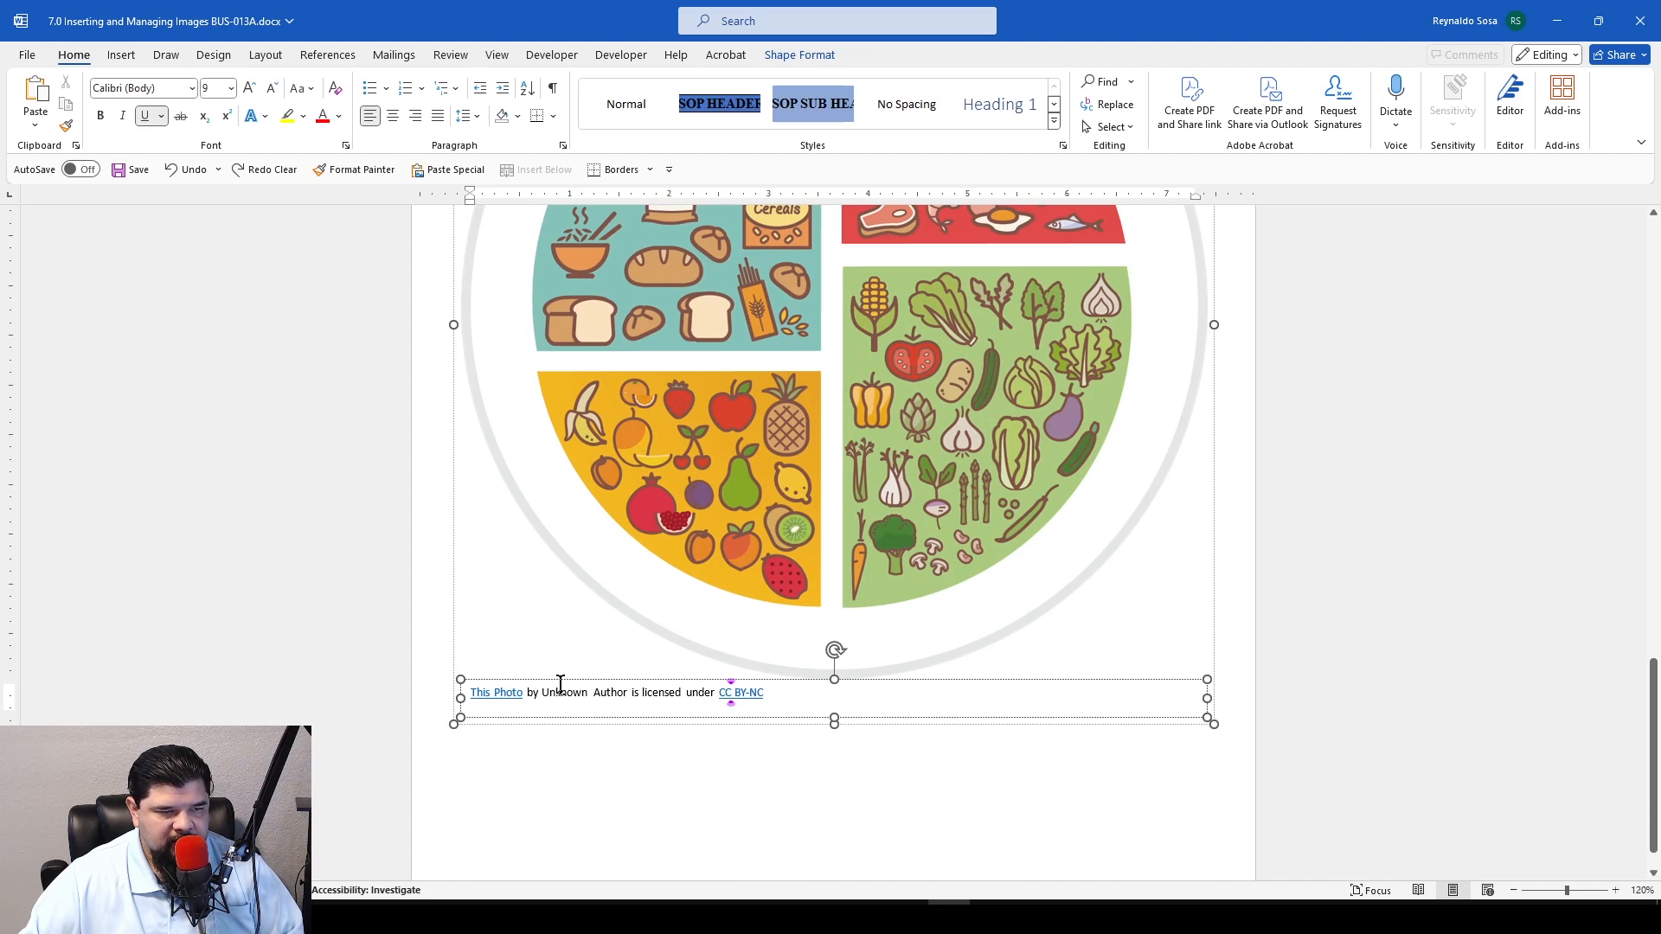
{"action": "left_click_drag", "start_coordinate": [560, 683], "coordinate": [569, 721]}
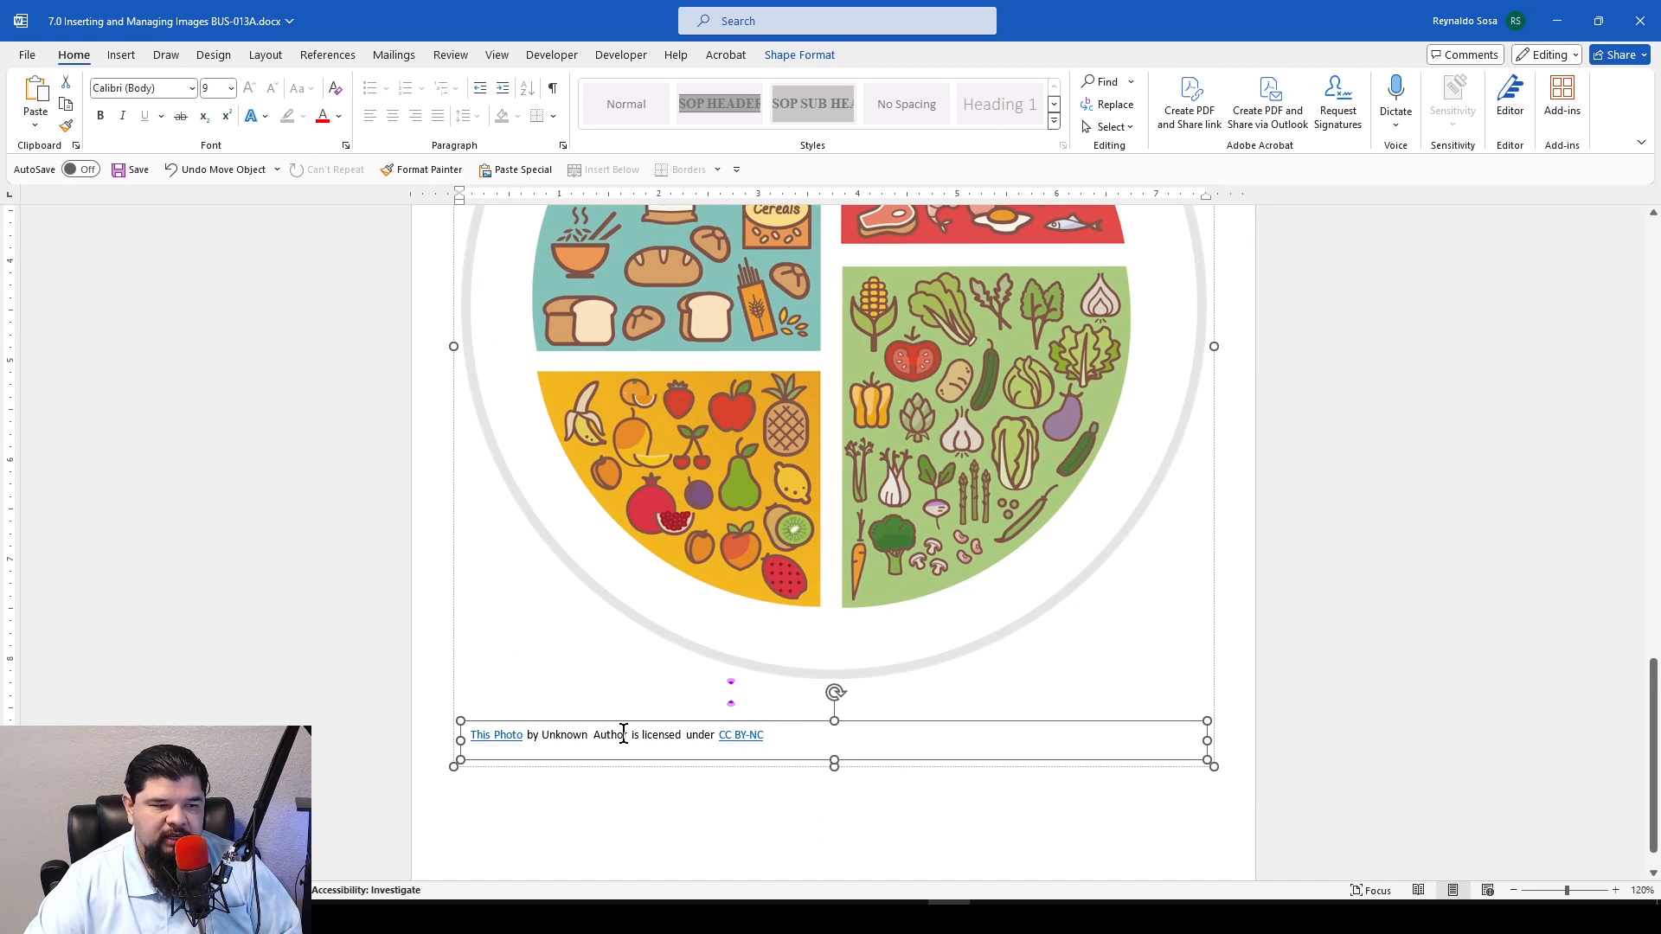
{"action": "key", "text": "Delete"}
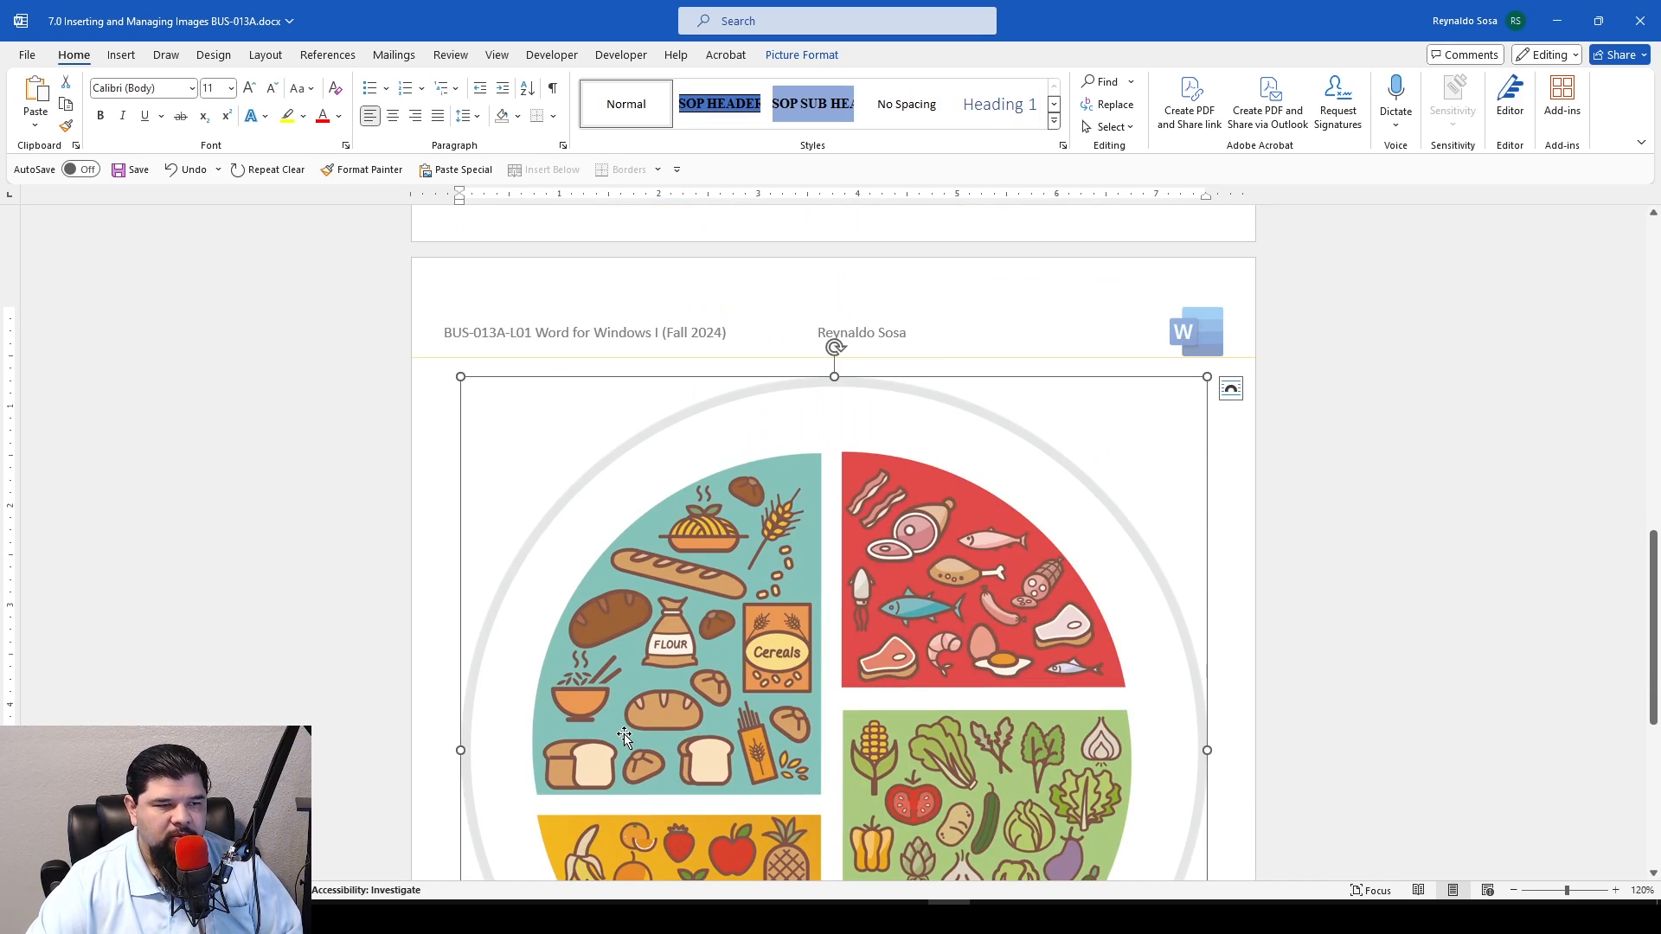
Check the instructions and practice text against the size and placement of the inserted plate image
{"action": "scroll", "coordinate": [648, 381], "scroll_direction": "up", "scroll_amount": 10}
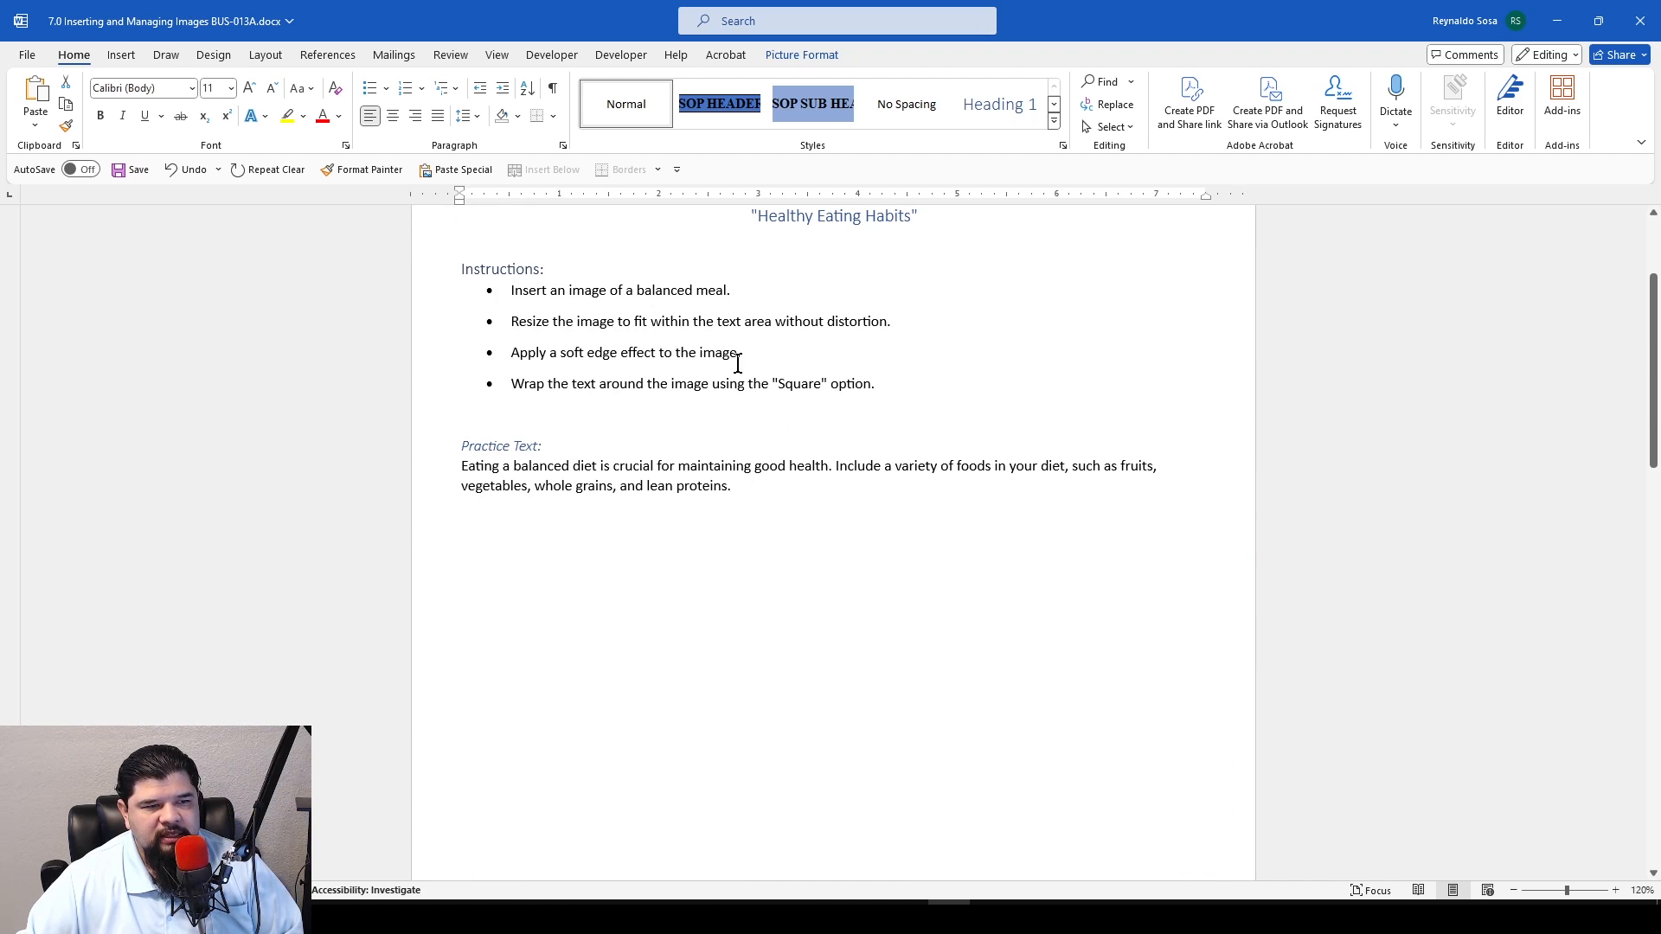
{"action": "scroll", "coordinate": [738, 363], "scroll_direction": "down", "scroll_amount": 10}
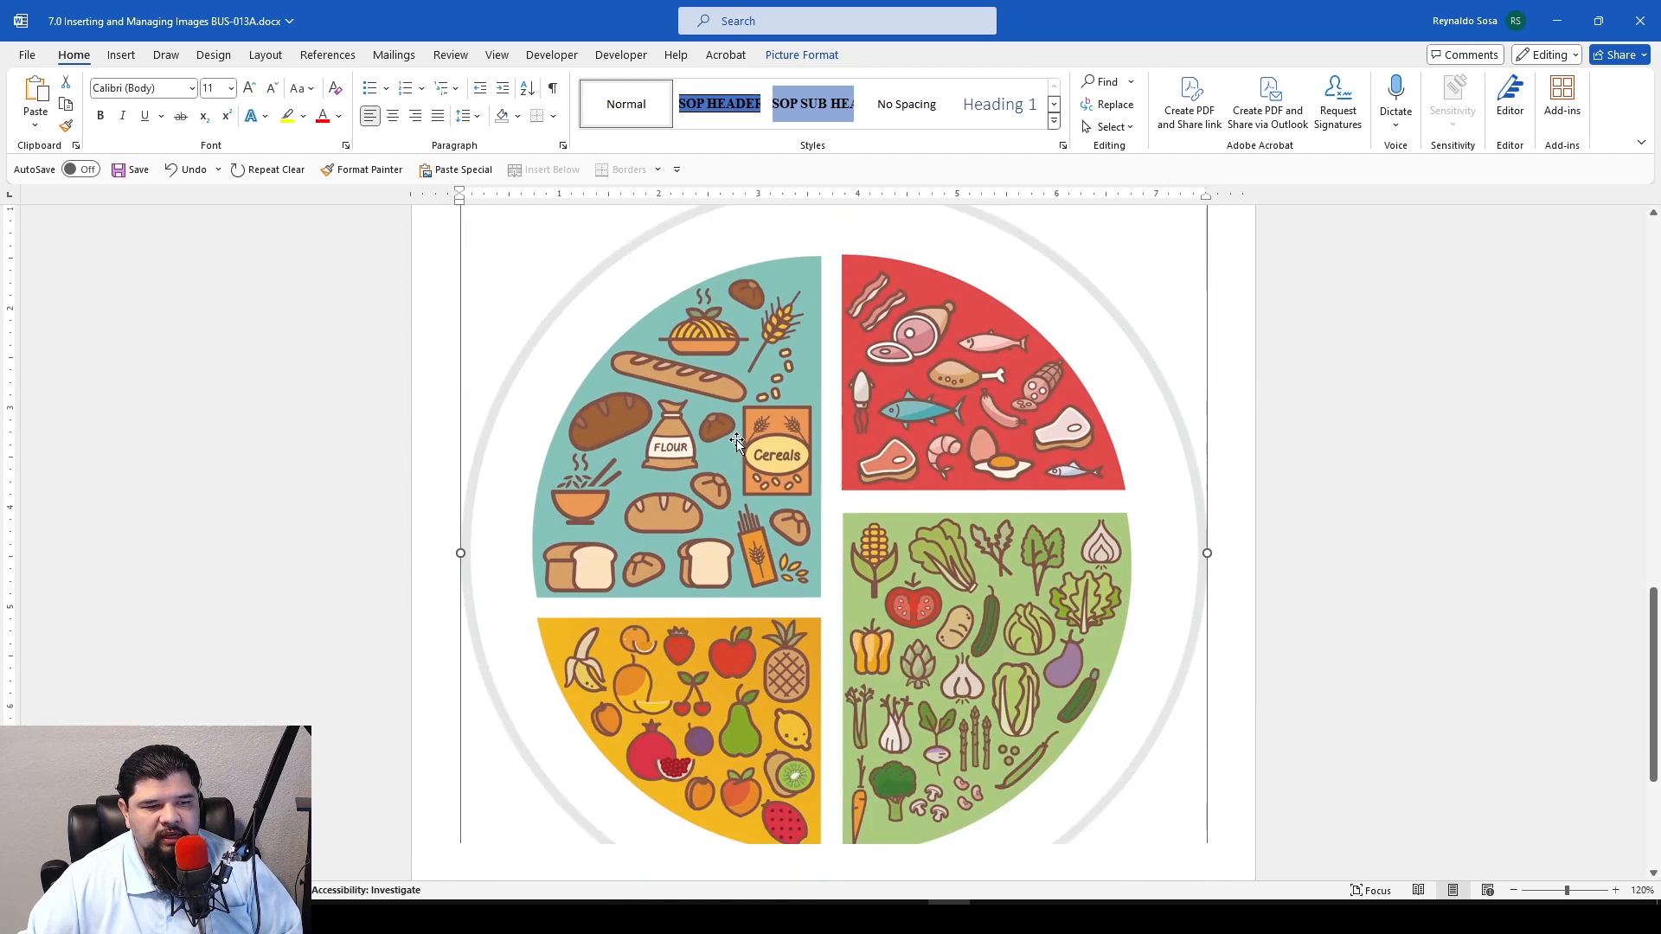
{"action": "scroll", "coordinate": [738, 447], "scroll_direction": "up", "scroll_amount": 1}
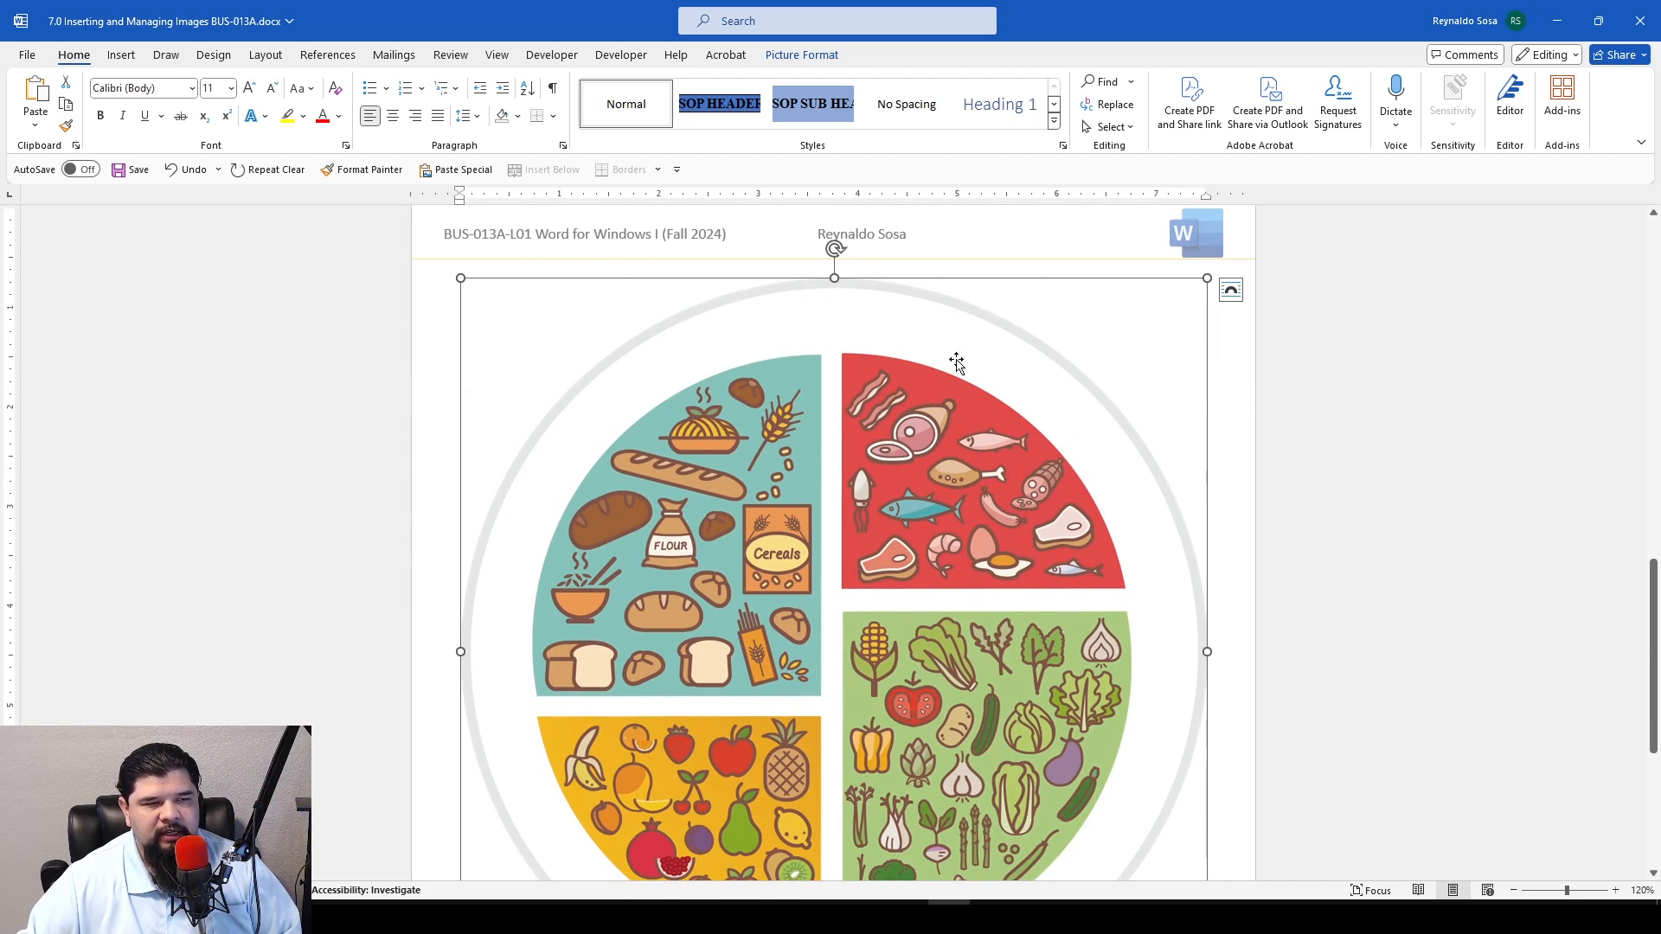
{"action": "scroll", "coordinate": [874, 249], "scroll_direction": "up", "scroll_amount": 2}
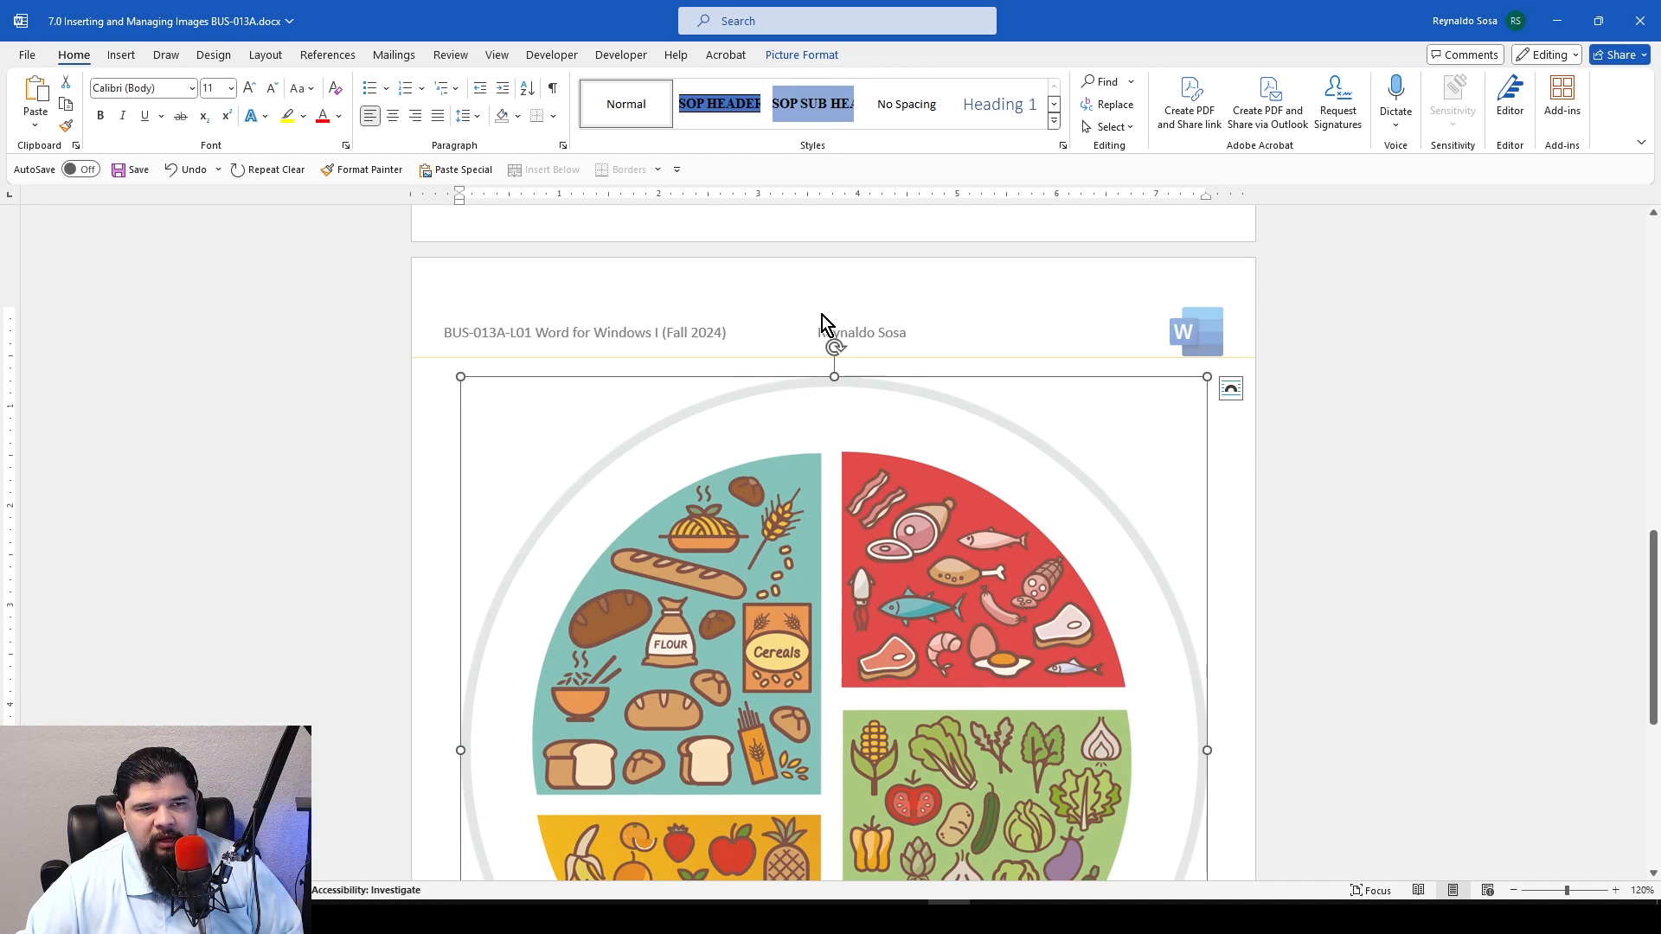
{"action": "scroll", "coordinate": [820, 316], "scroll_direction": "up", "scroll_amount": 11}
{"action": "scroll", "coordinate": [795, 315], "scroll_direction": "up", "scroll_amount": 2}
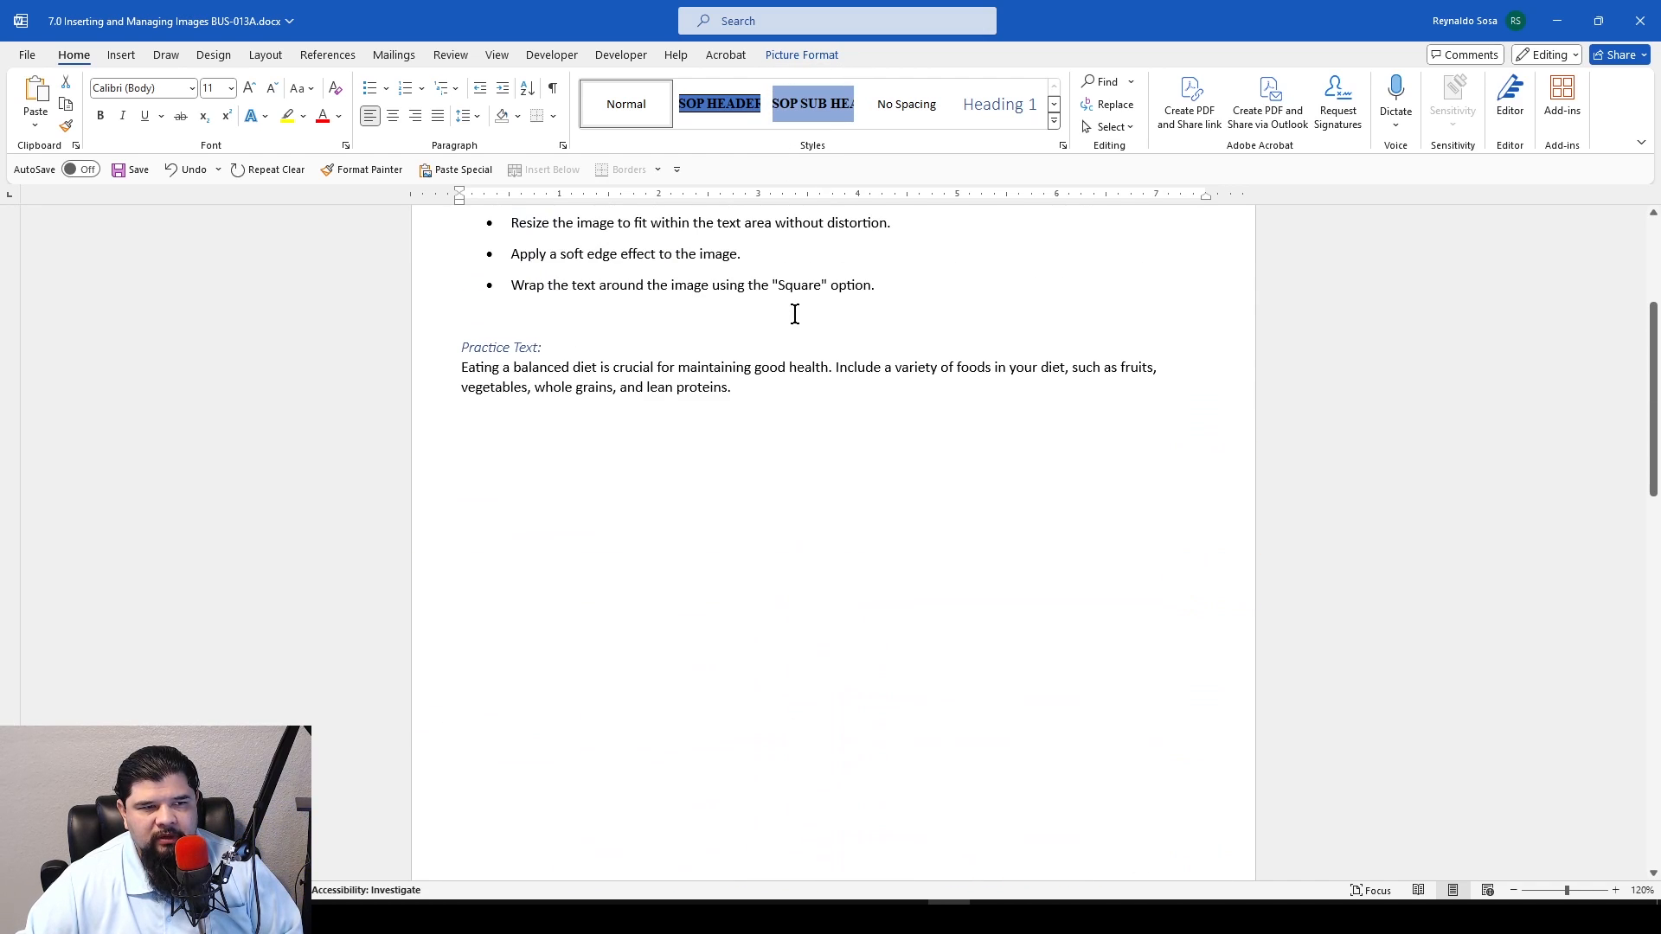
{"action": "left_click", "coordinate": [779, 389]}
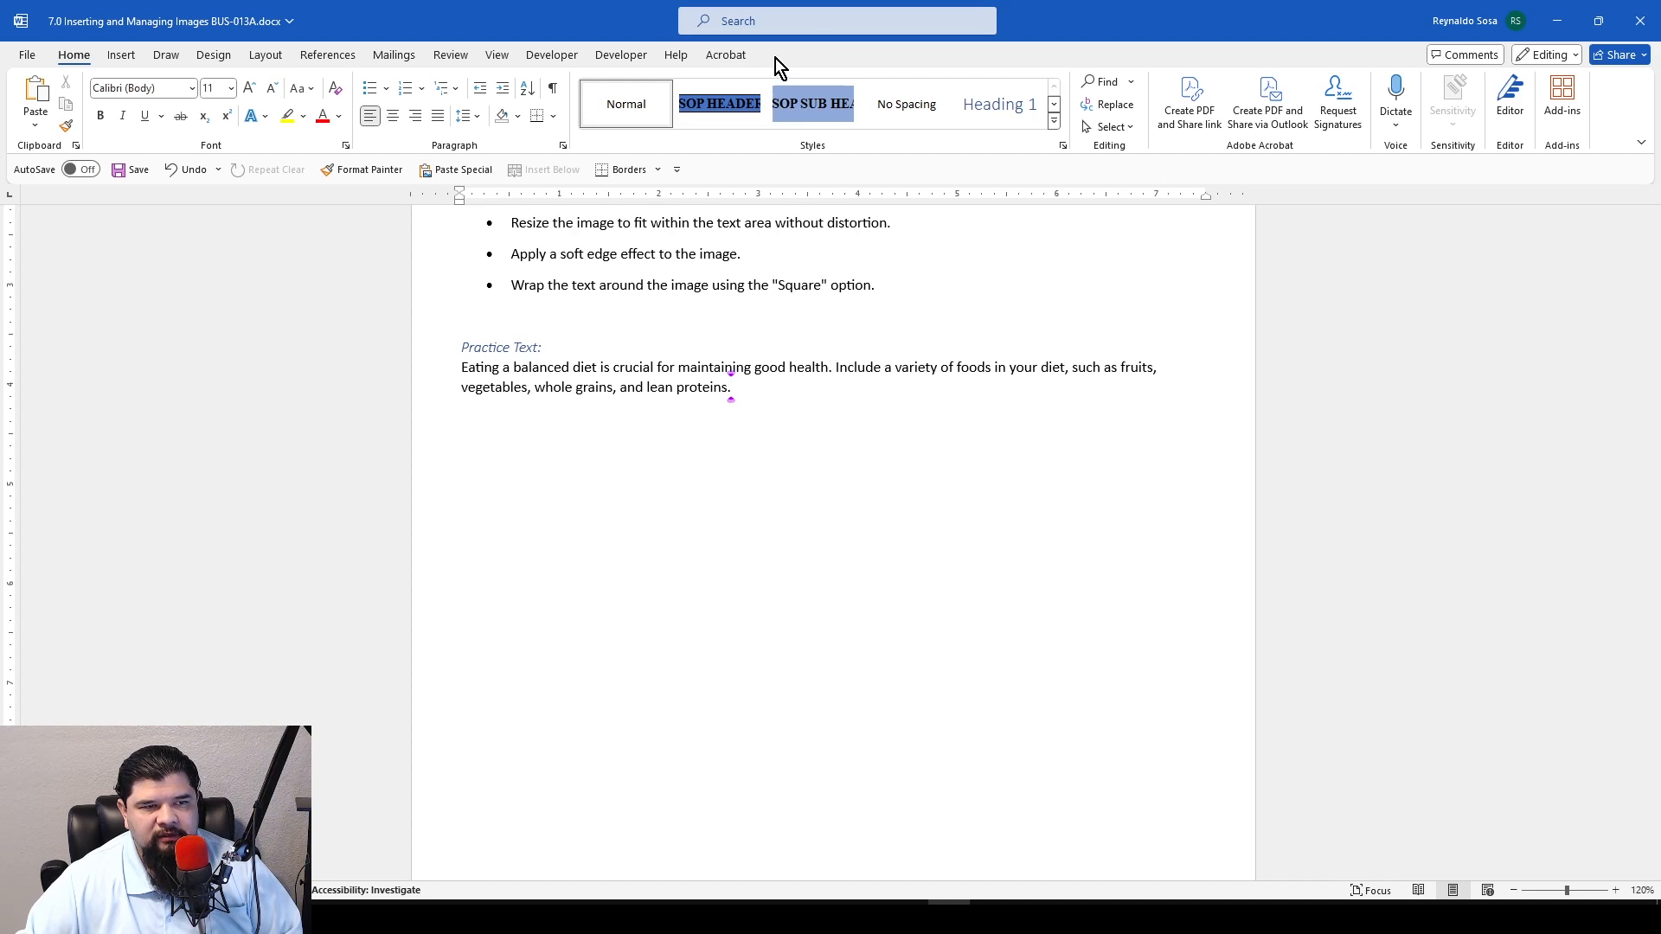
{"action": "scroll", "coordinate": [808, 590], "scroll_direction": "down", "scroll_amount": 15}
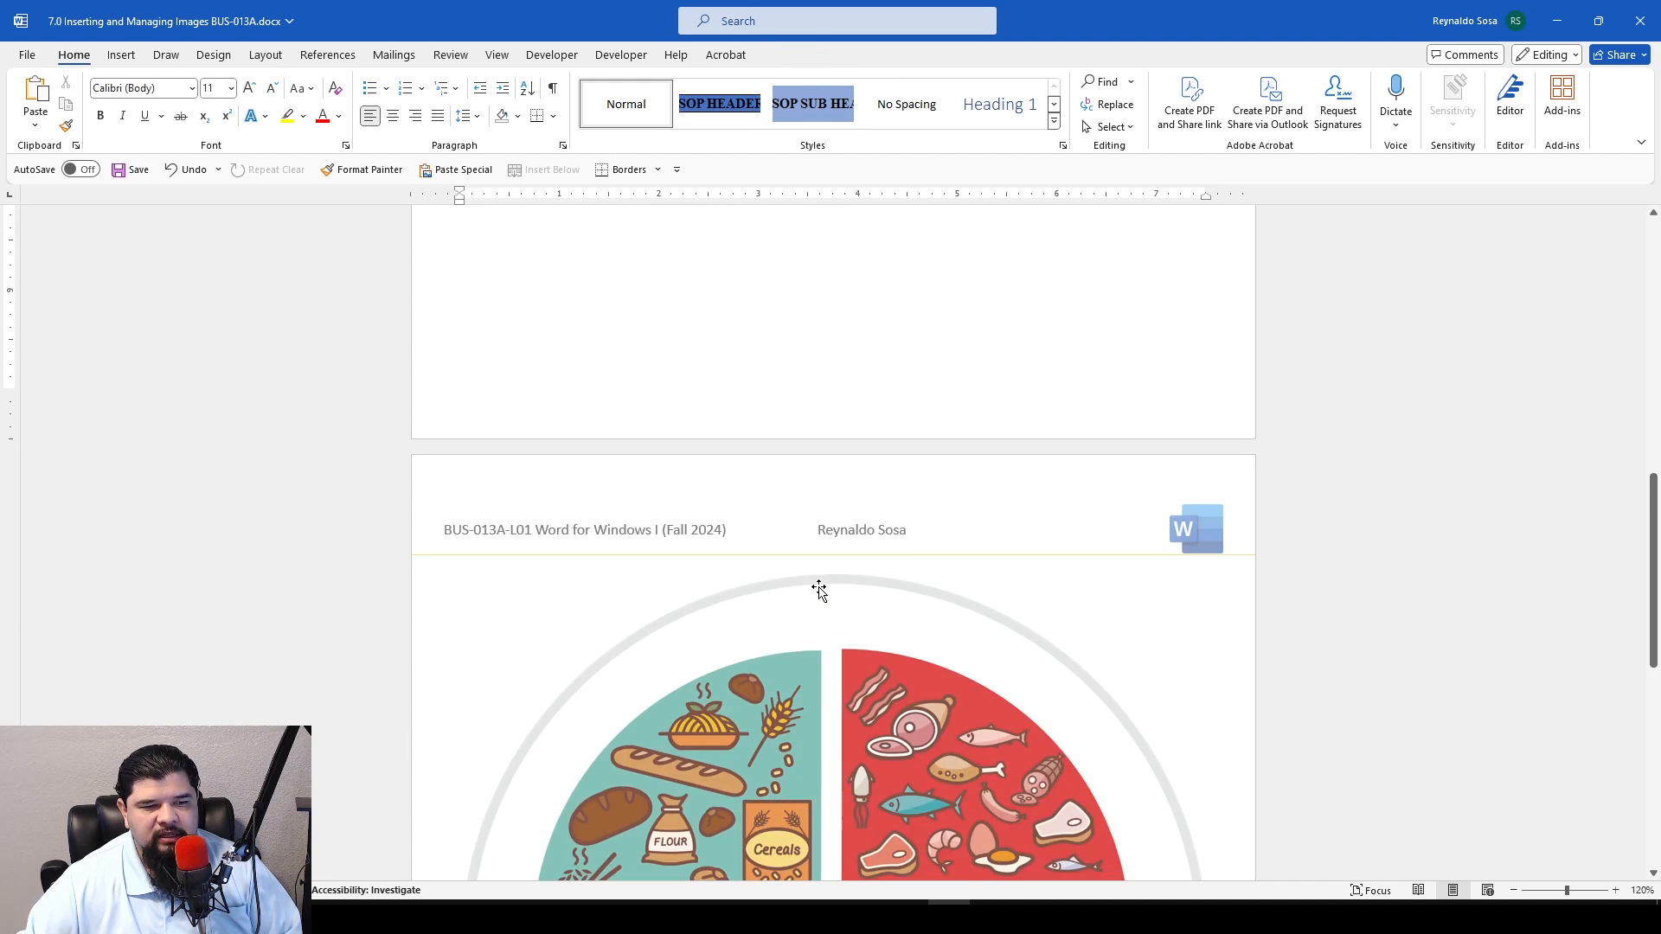
Set the plate image's width to 4.5 inches, keeping its proportions
{"action": "left_click", "coordinate": [907, 493]}
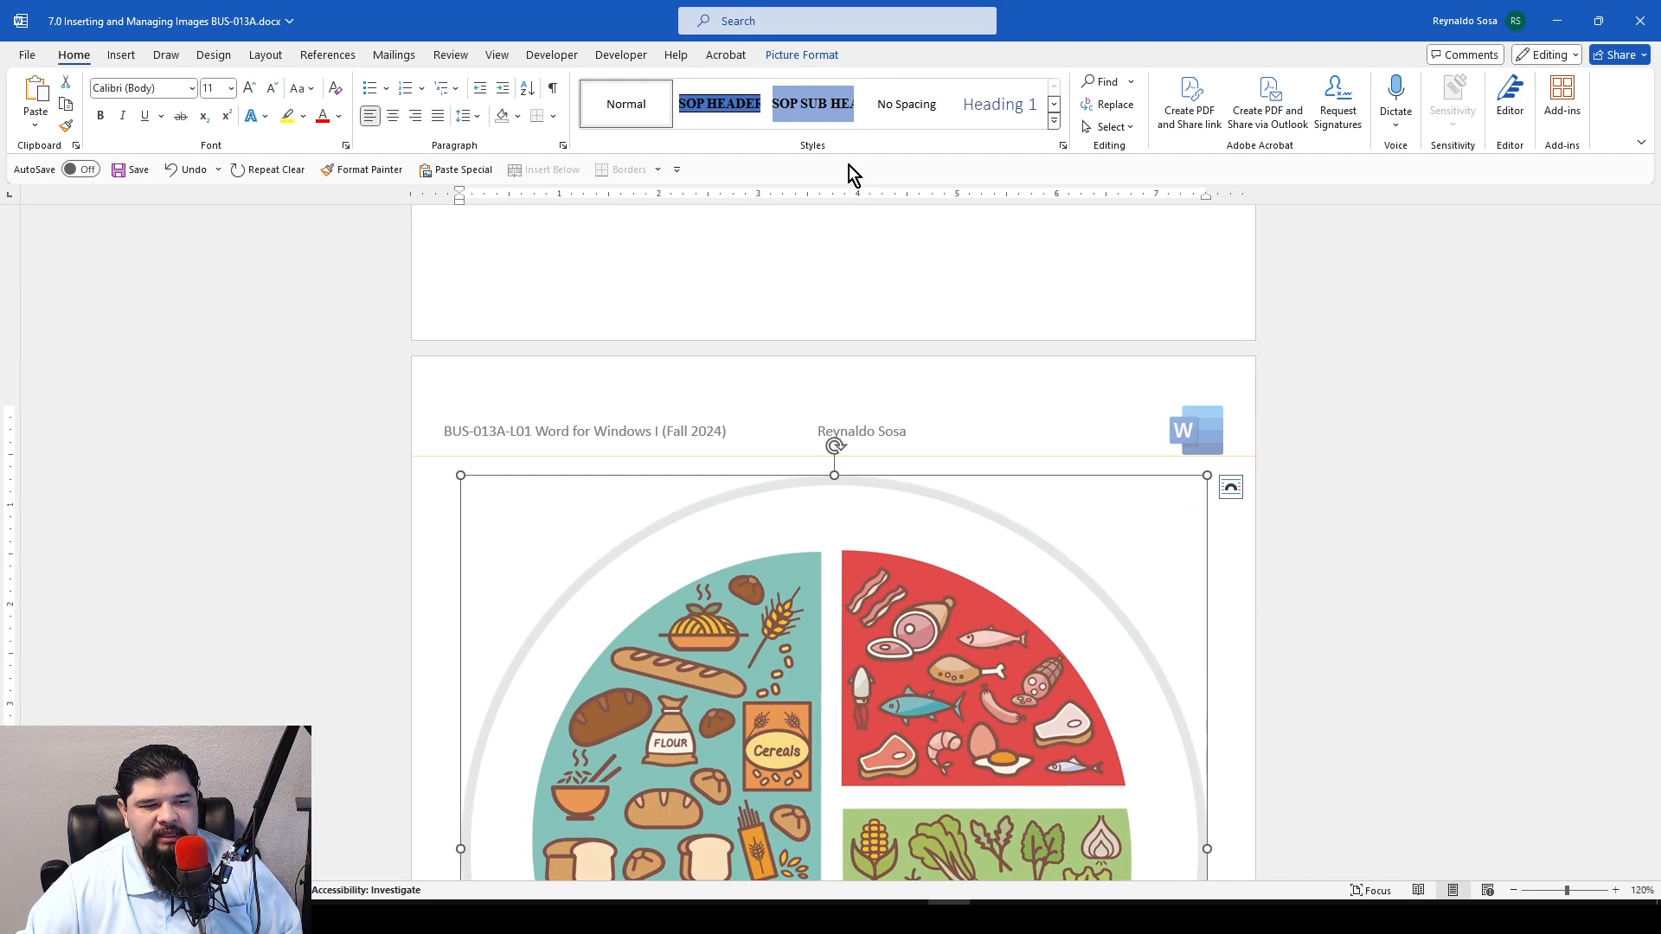
{"action": "left_click", "coordinate": [836, 56]}
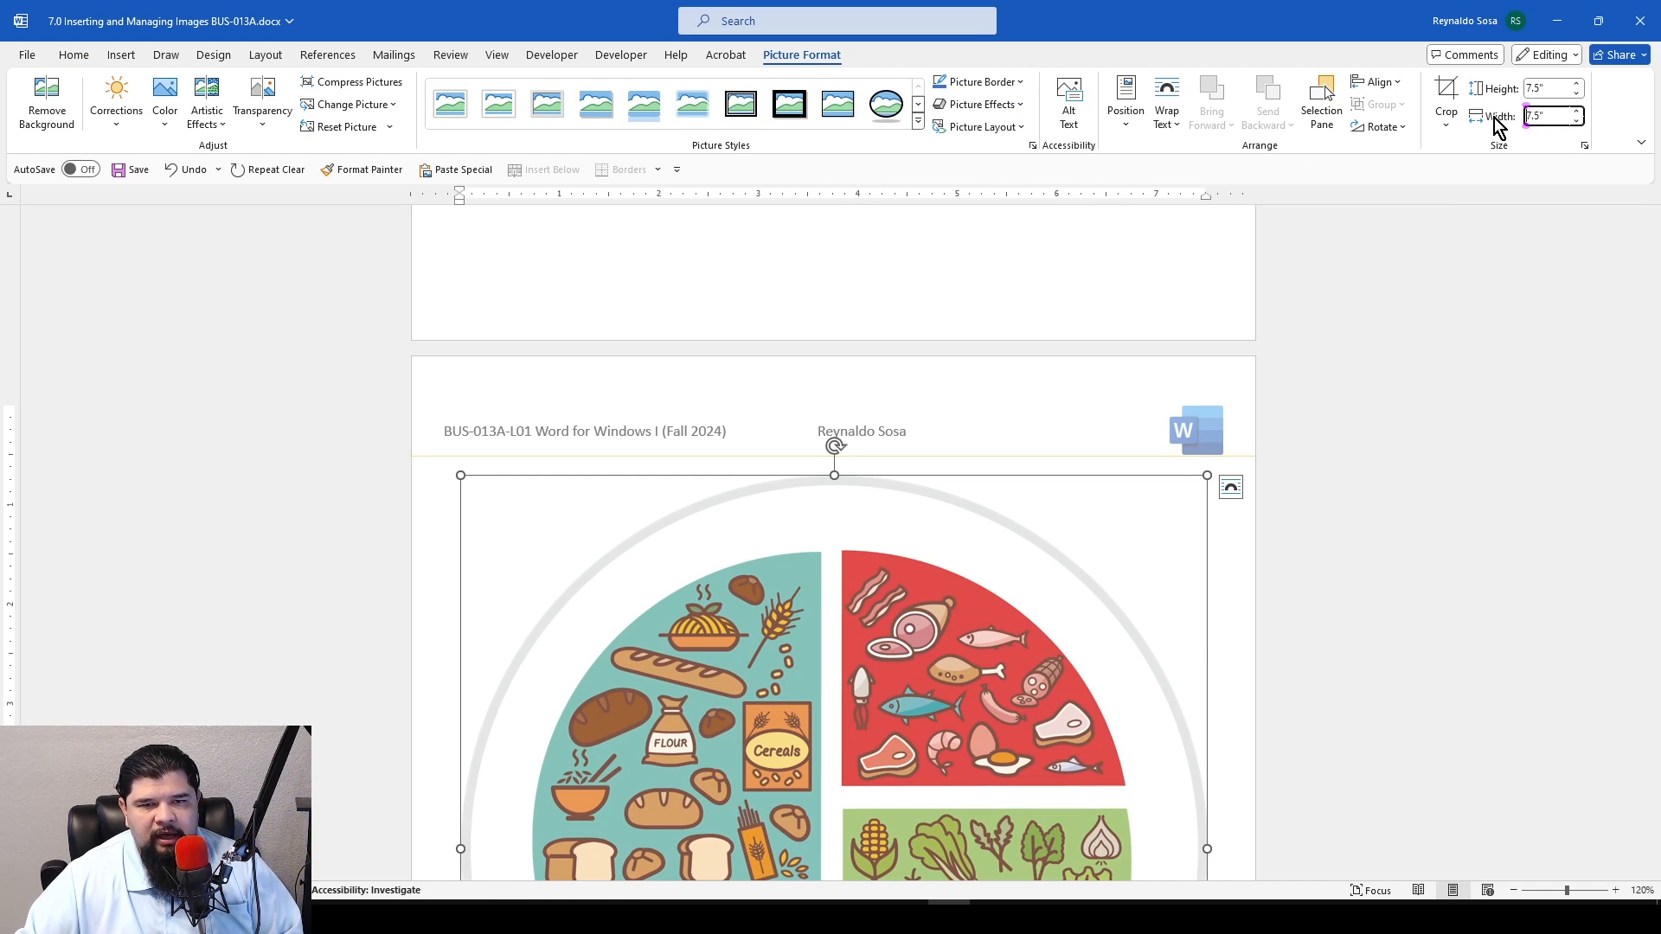
{"action": "left_click", "coordinate": [1524, 117]}
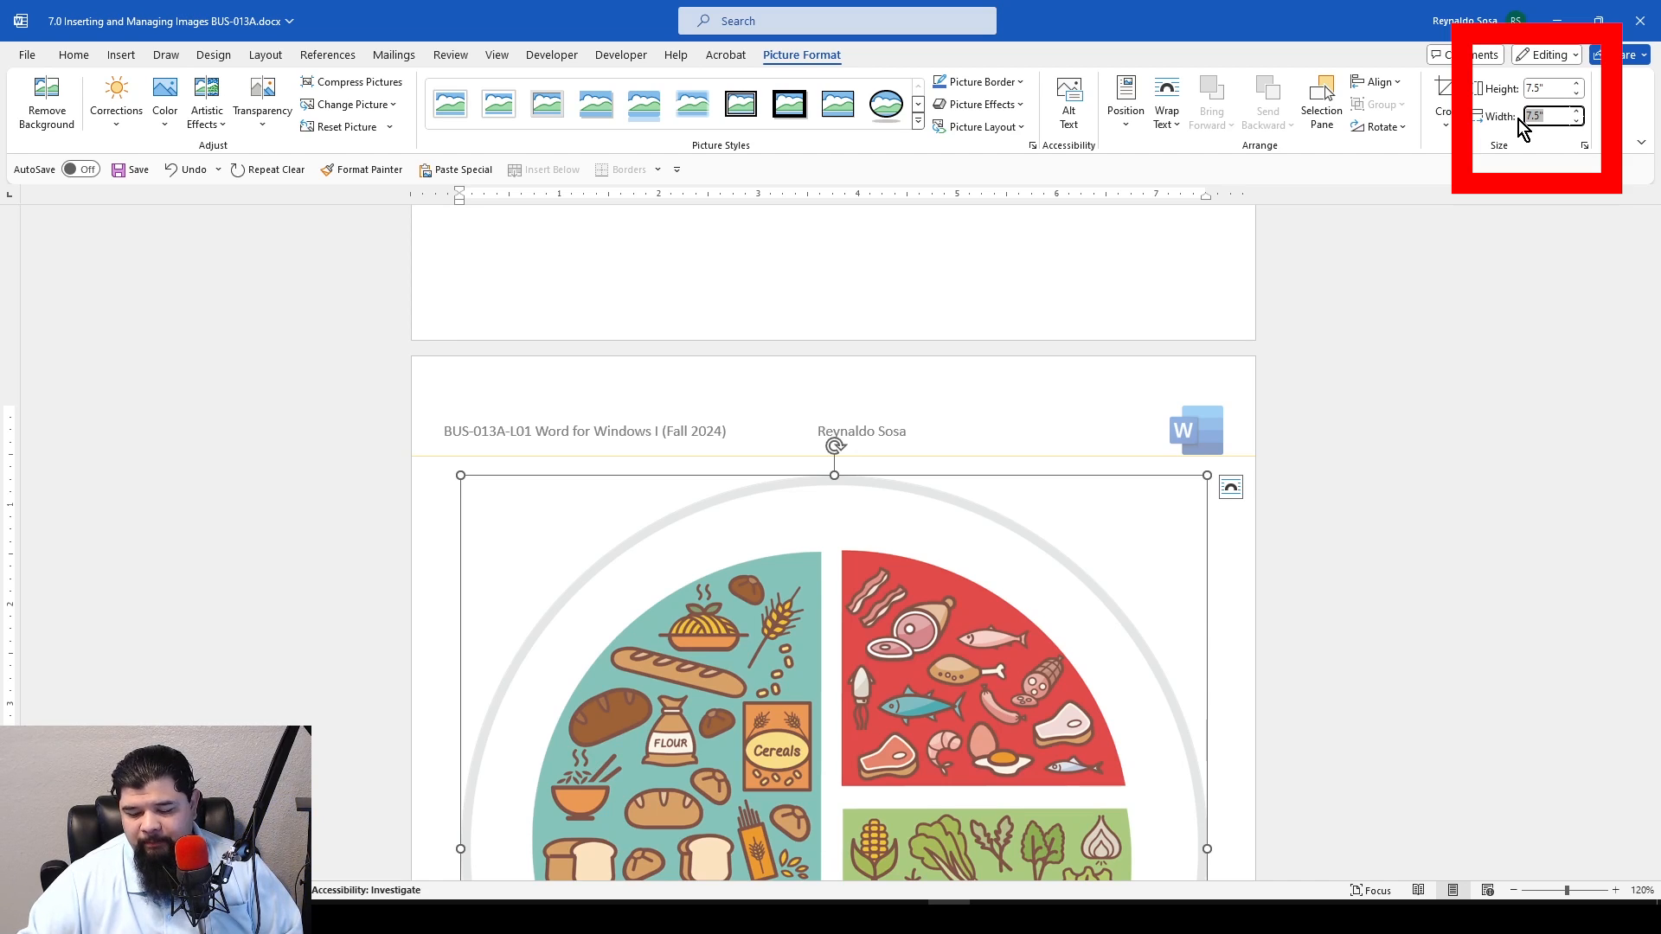
{"action": "type", "text": "4.5"}
{"action": "key", "text": "Return"}
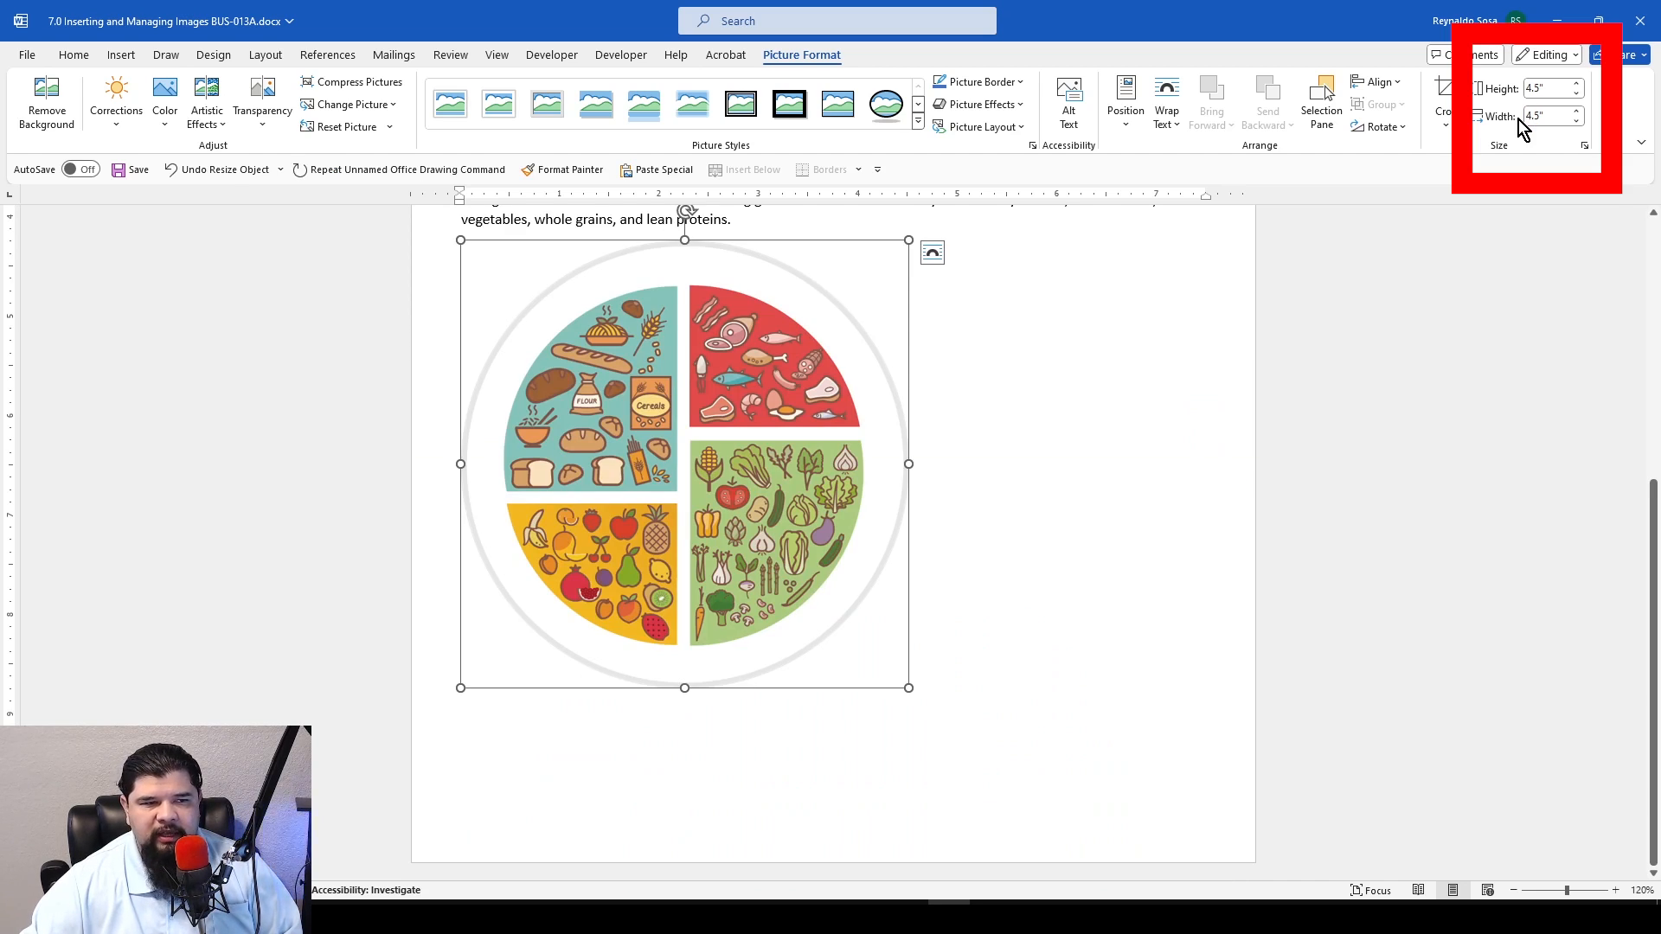
Review how the resized plate image sits beneath the practice text and reread the remaining instructions
{"action": "scroll", "coordinate": [950, 569], "scroll_direction": "up", "scroll_amount": 4}
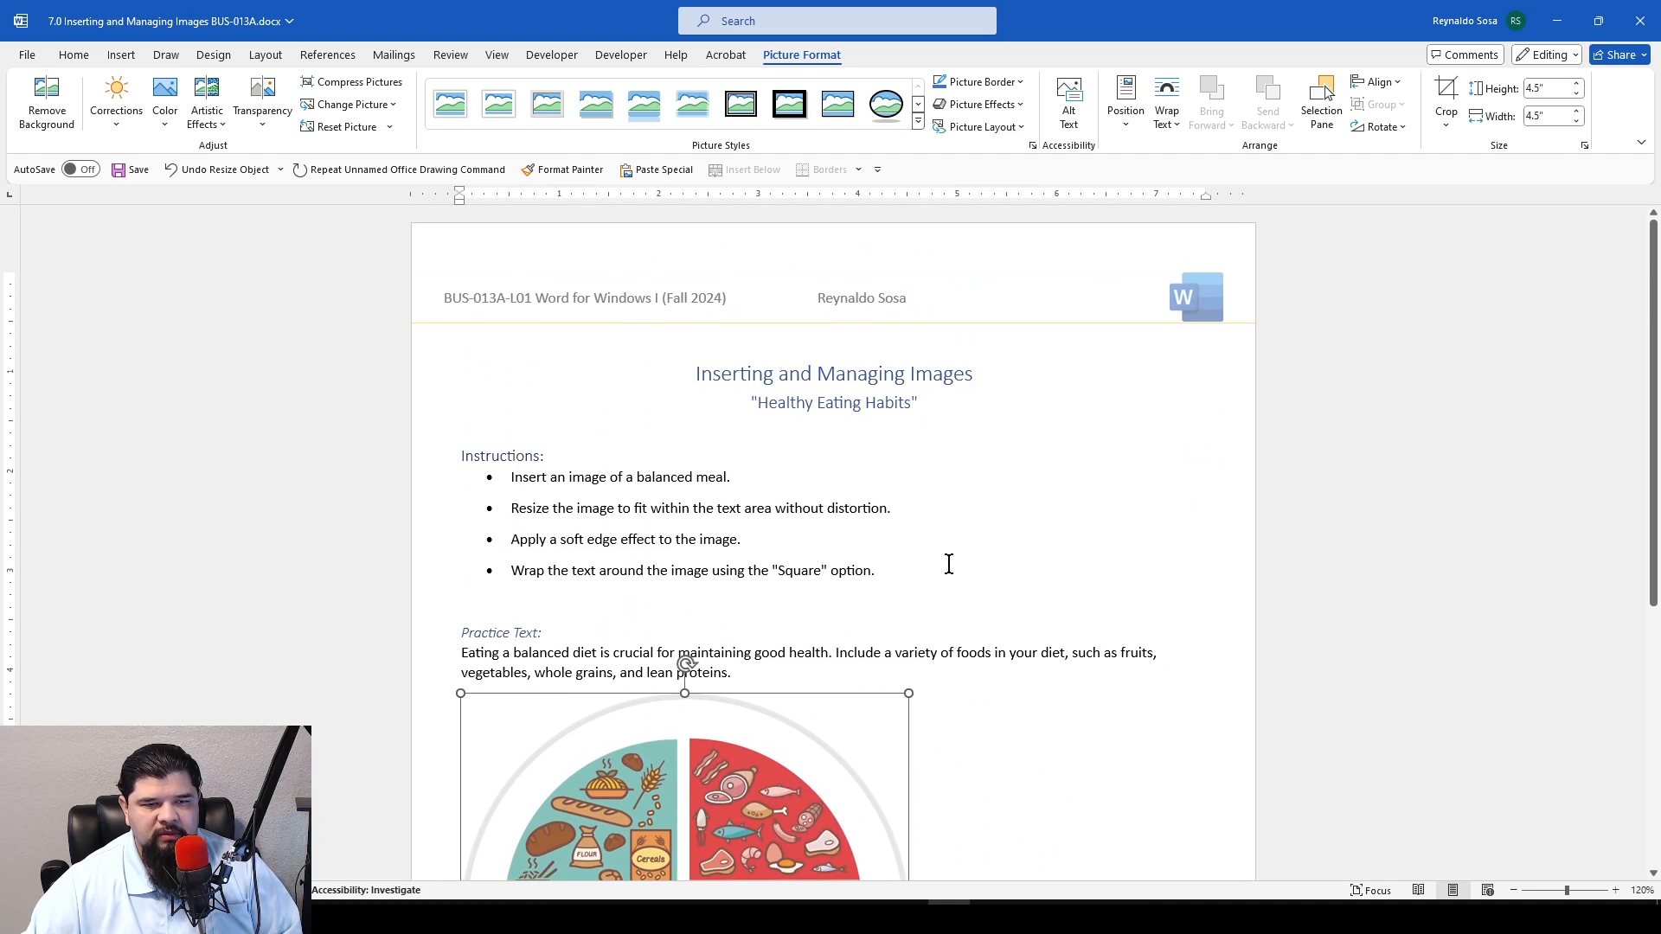
{"action": "scroll", "coordinate": [950, 569], "scroll_direction": "down", "scroll_amount": 3}
{"action": "scroll", "coordinate": [950, 563], "scroll_direction": "down", "scroll_amount": 2}
{"action": "scroll", "coordinate": [947, 564], "scroll_direction": "up", "scroll_amount": 1}
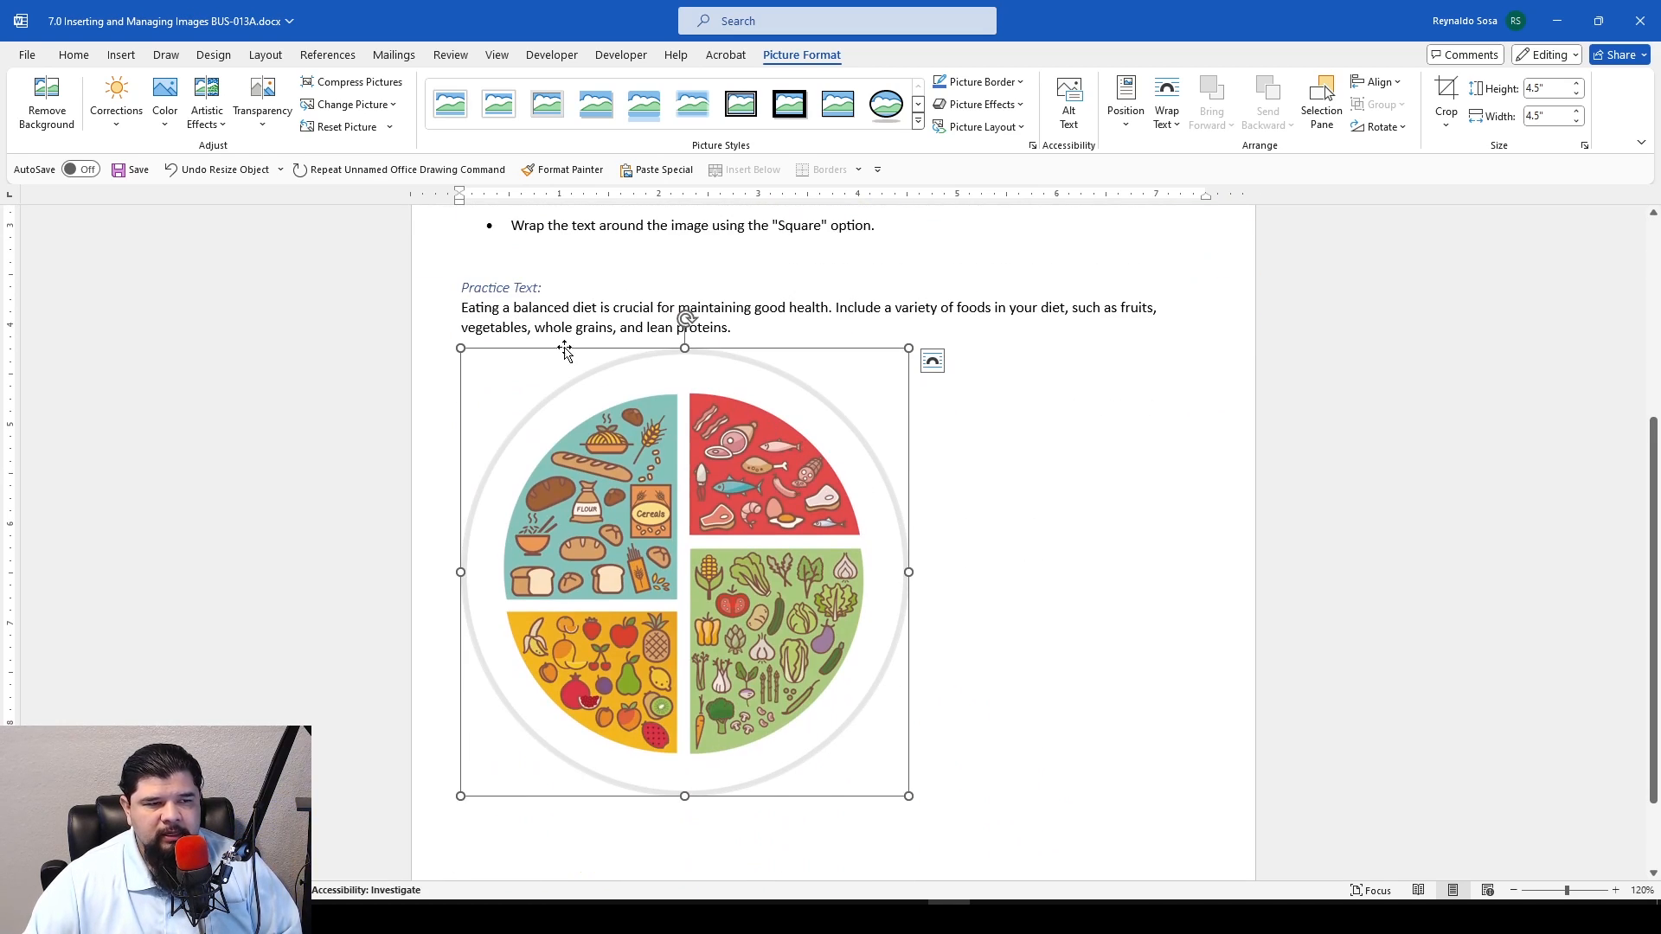
{"action": "left_click_drag", "start_coordinate": [564, 351], "coordinate": [684, 364]}
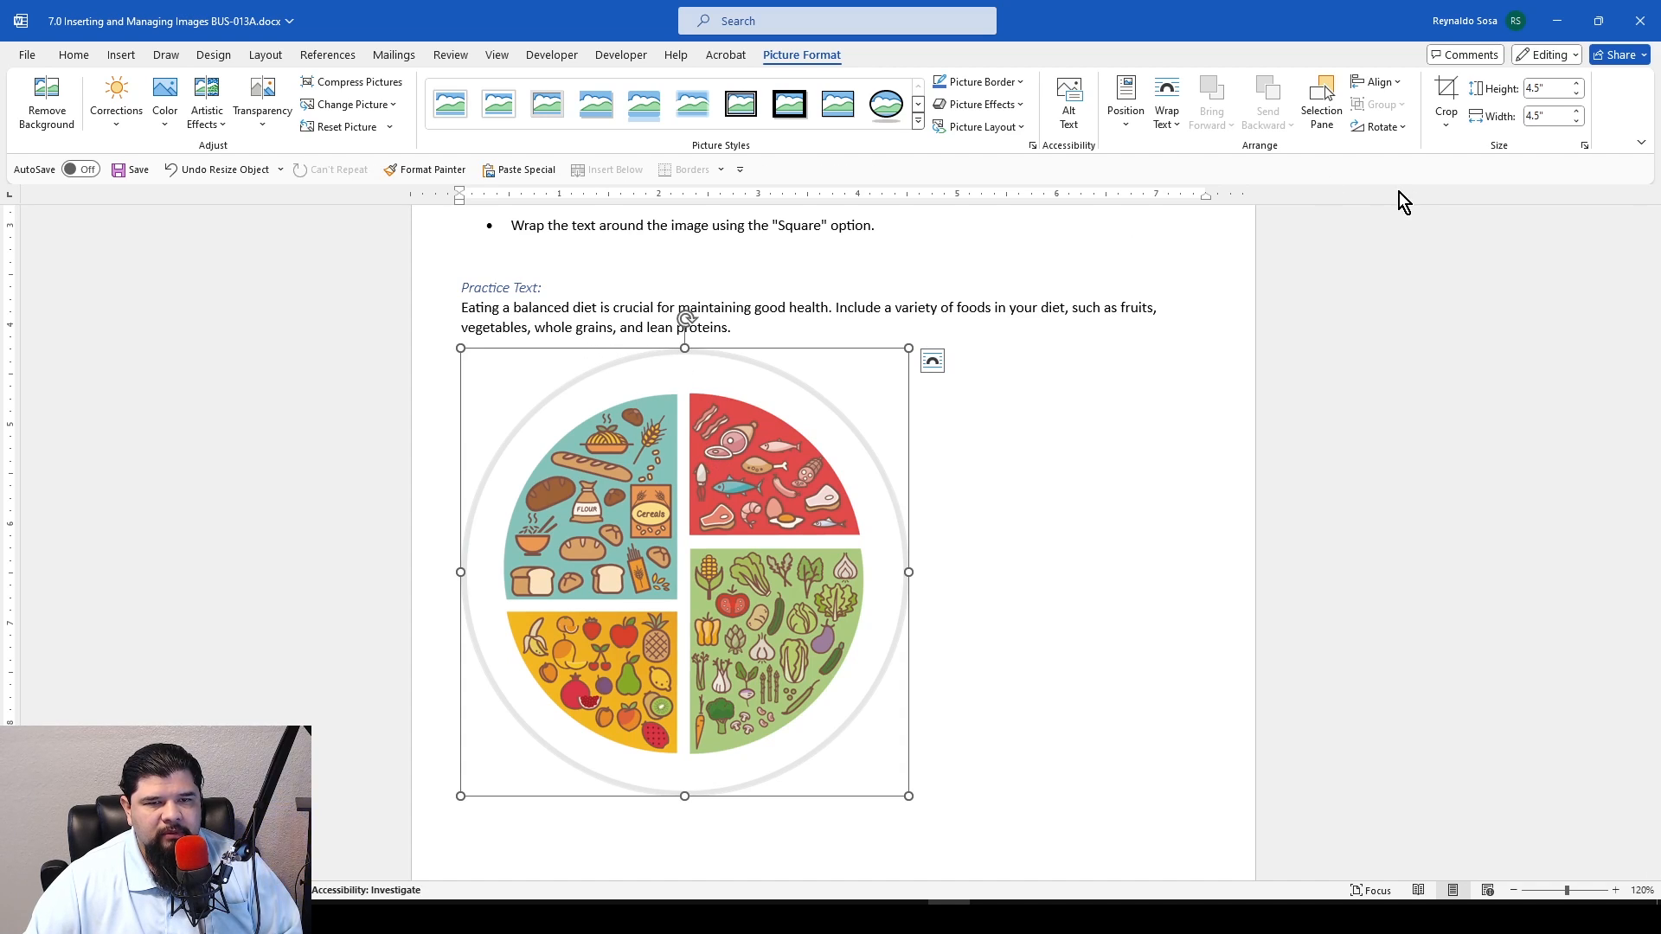
{"action": "scroll", "coordinate": [844, 456], "scroll_direction": "up", "scroll_amount": 2}
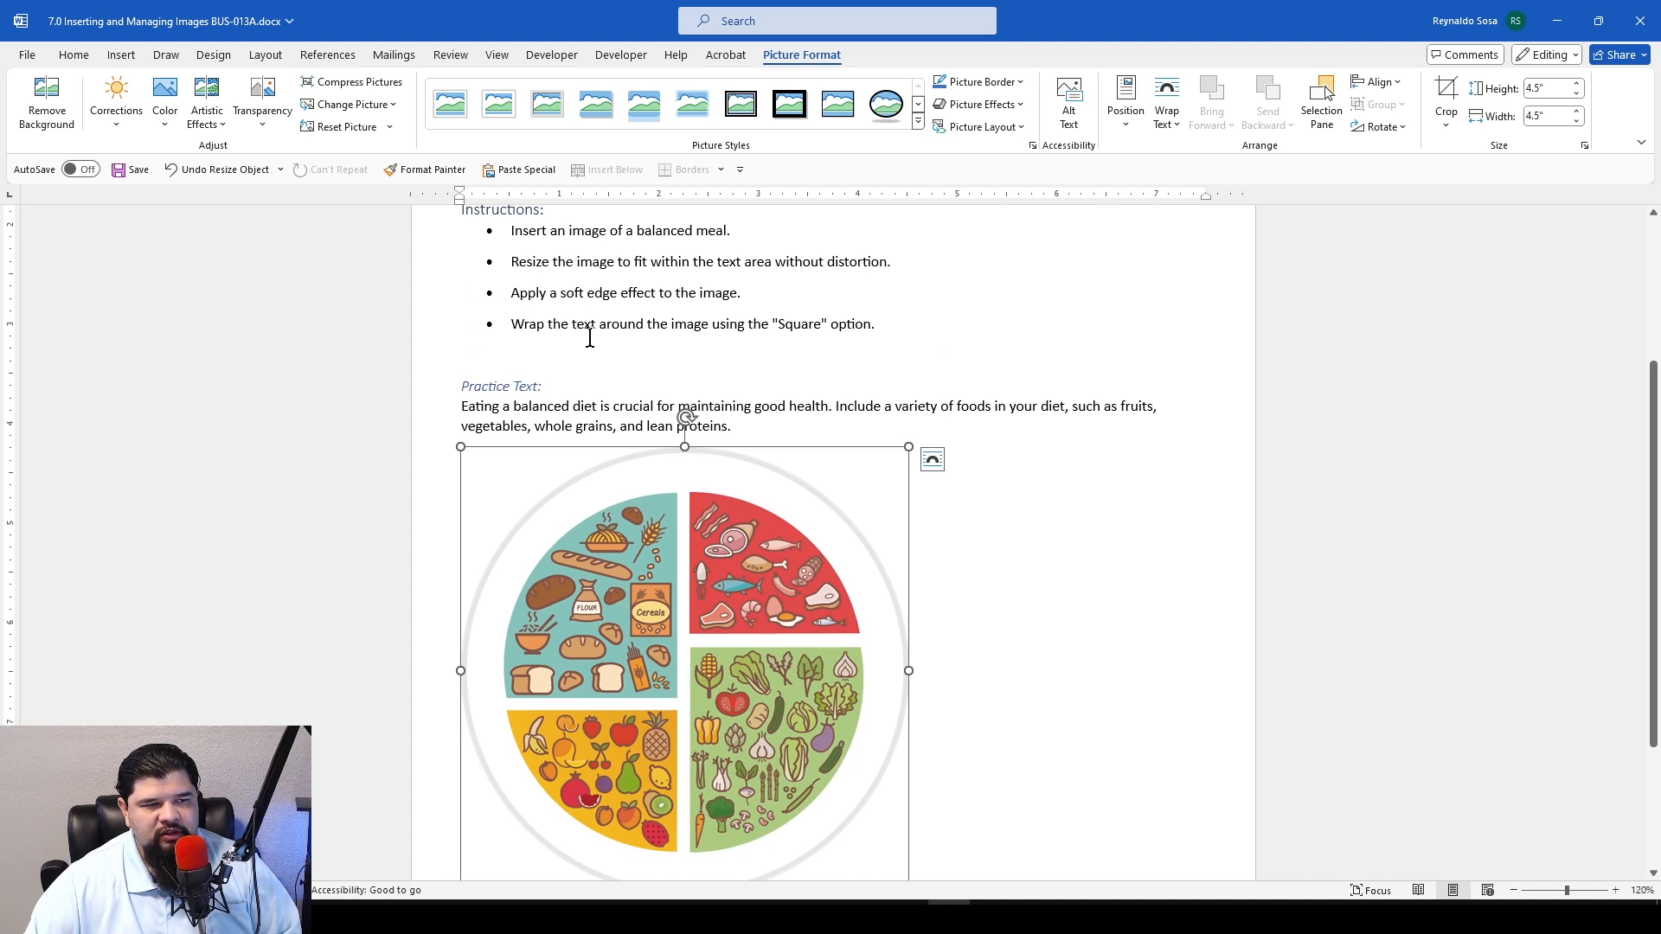
{"action": "scroll", "coordinate": [974, 543], "scroll_direction": "down", "scroll_amount": 2}
{"action": "scroll", "coordinate": [973, 543], "scroll_direction": "down", "scroll_amount": 1}
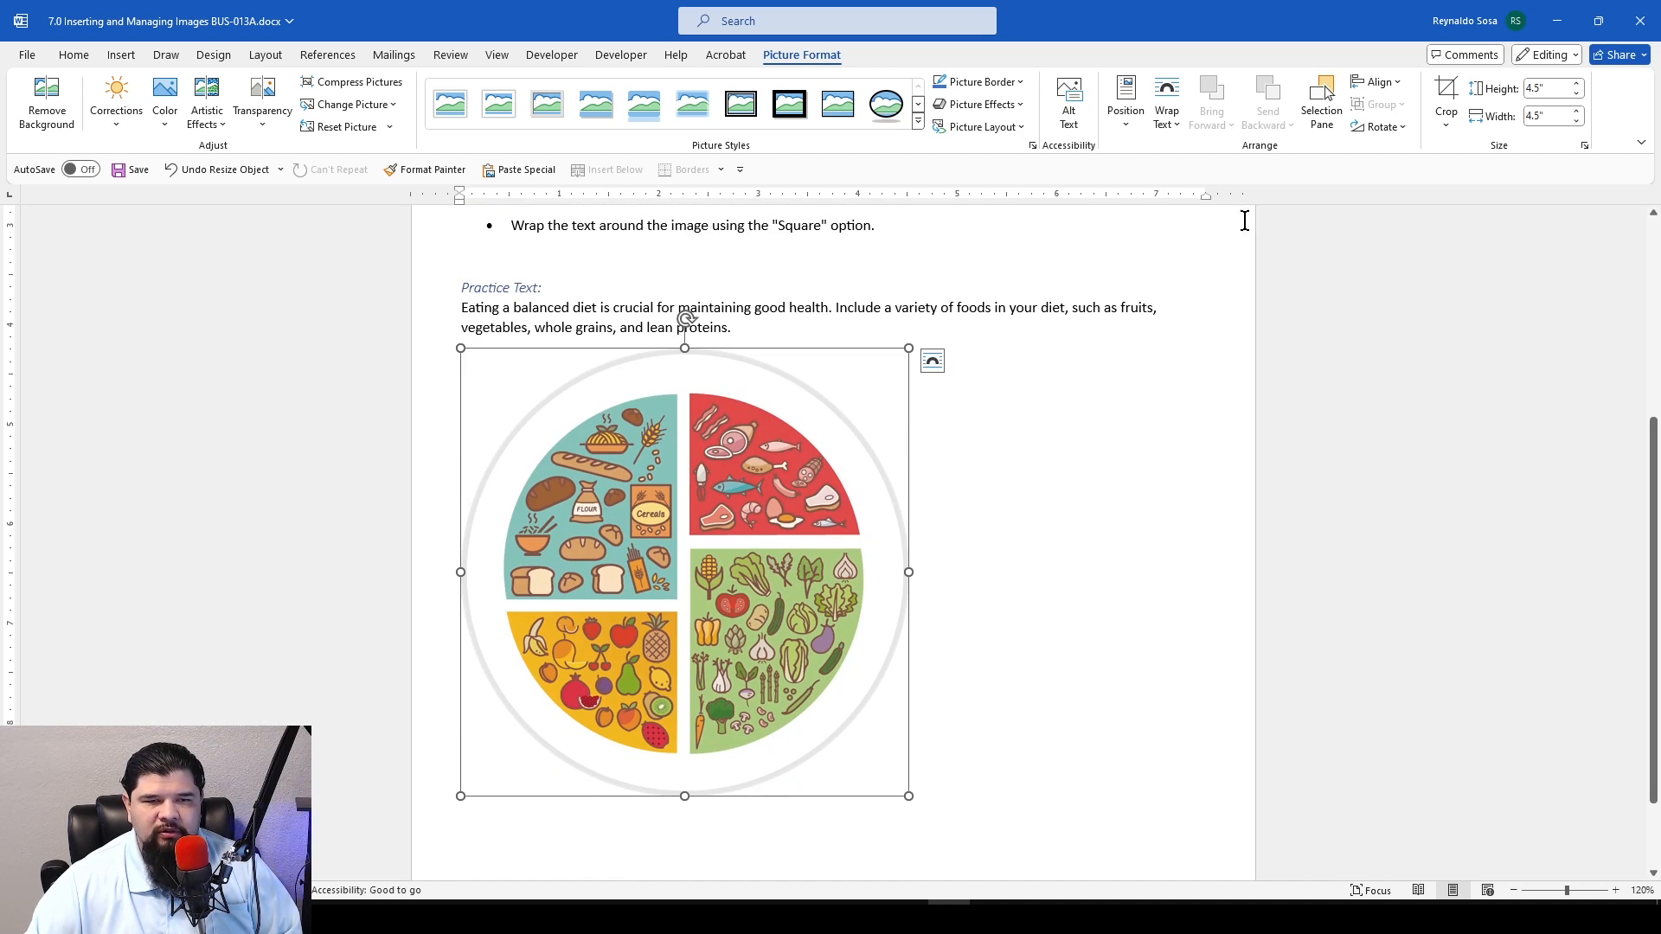
Set the plate image's width to 1 inch, keeping its proportions
{"action": "left_click", "coordinate": [1547, 115]}
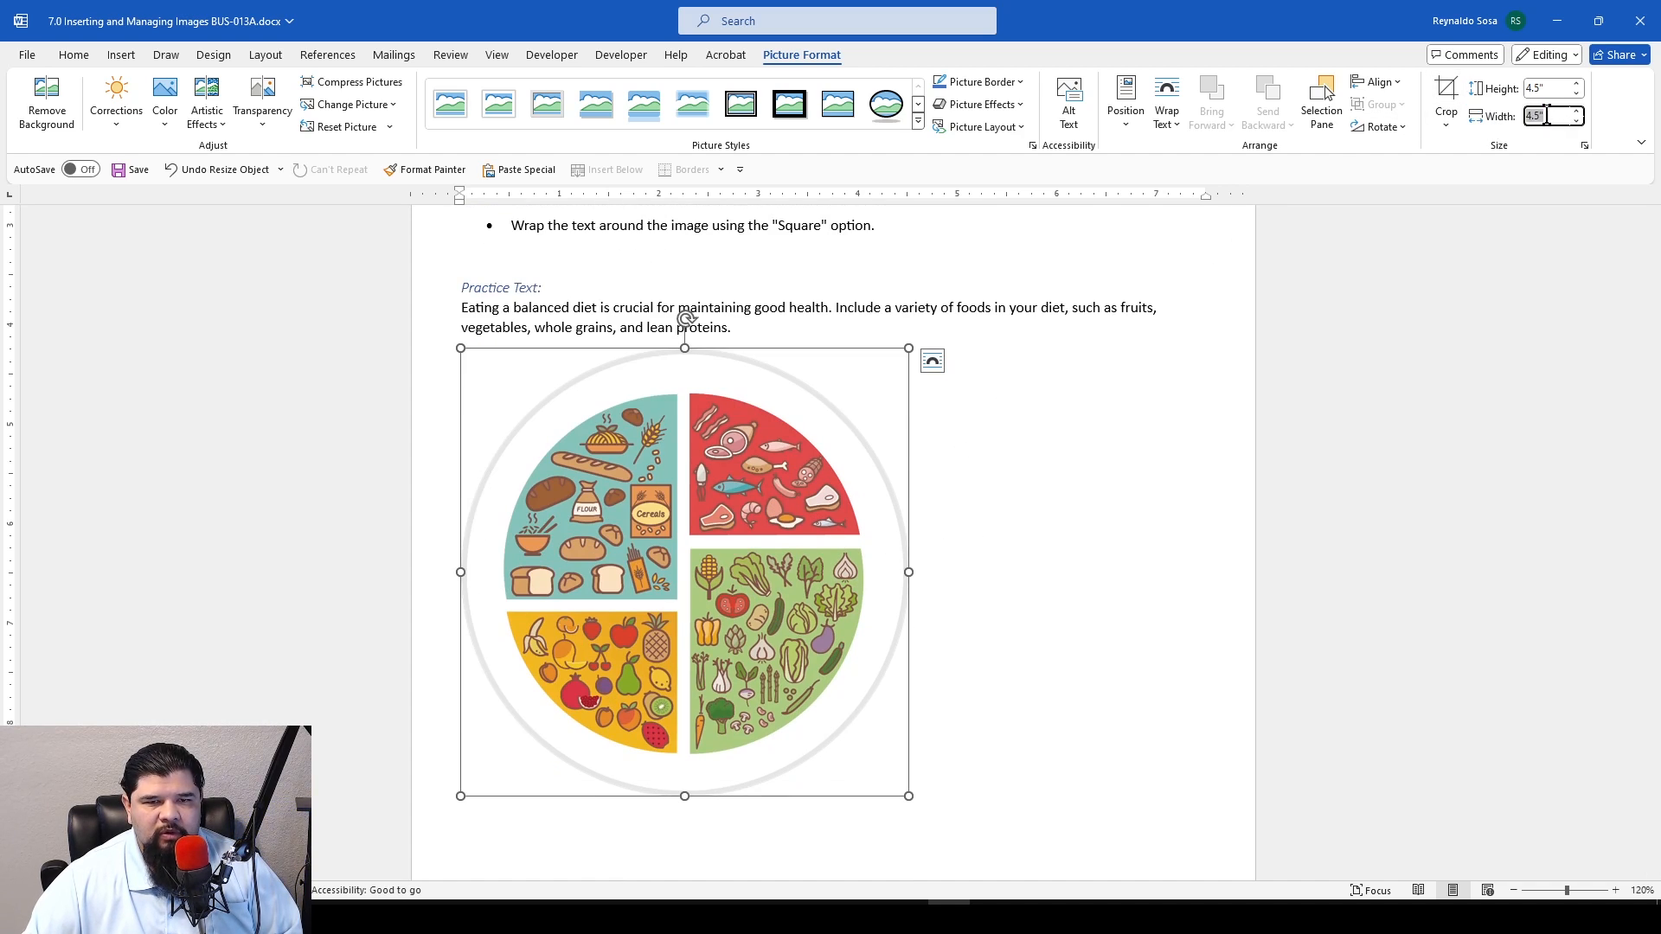
{"action": "type", "text": "1"}
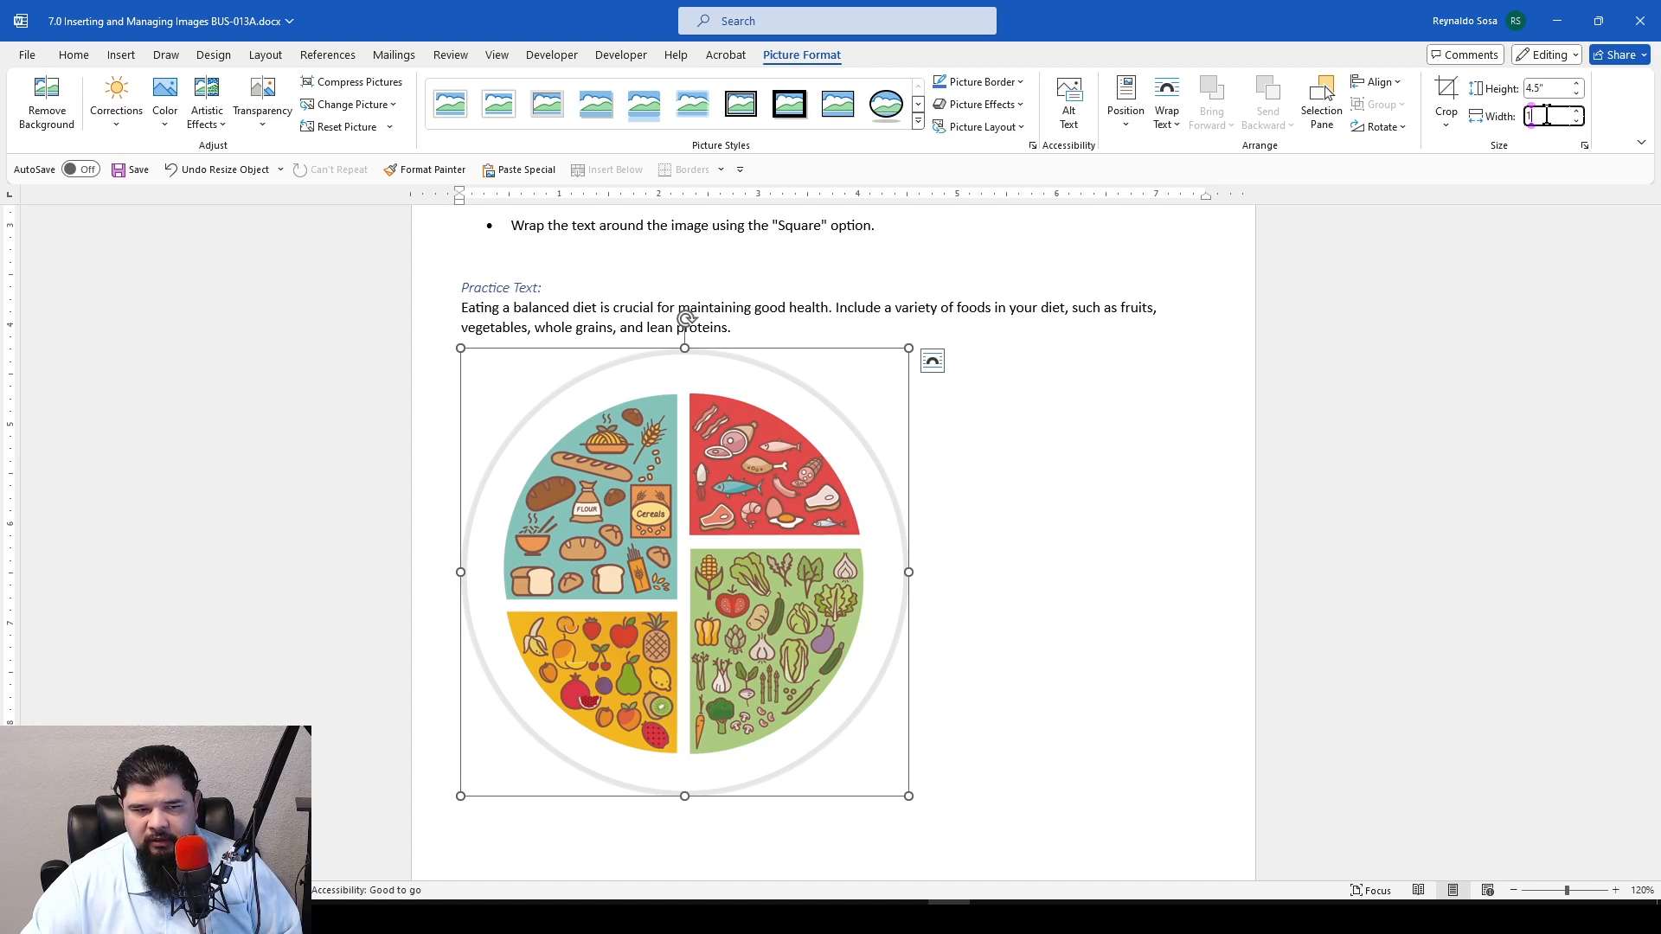
{"action": "key", "text": "Return"}
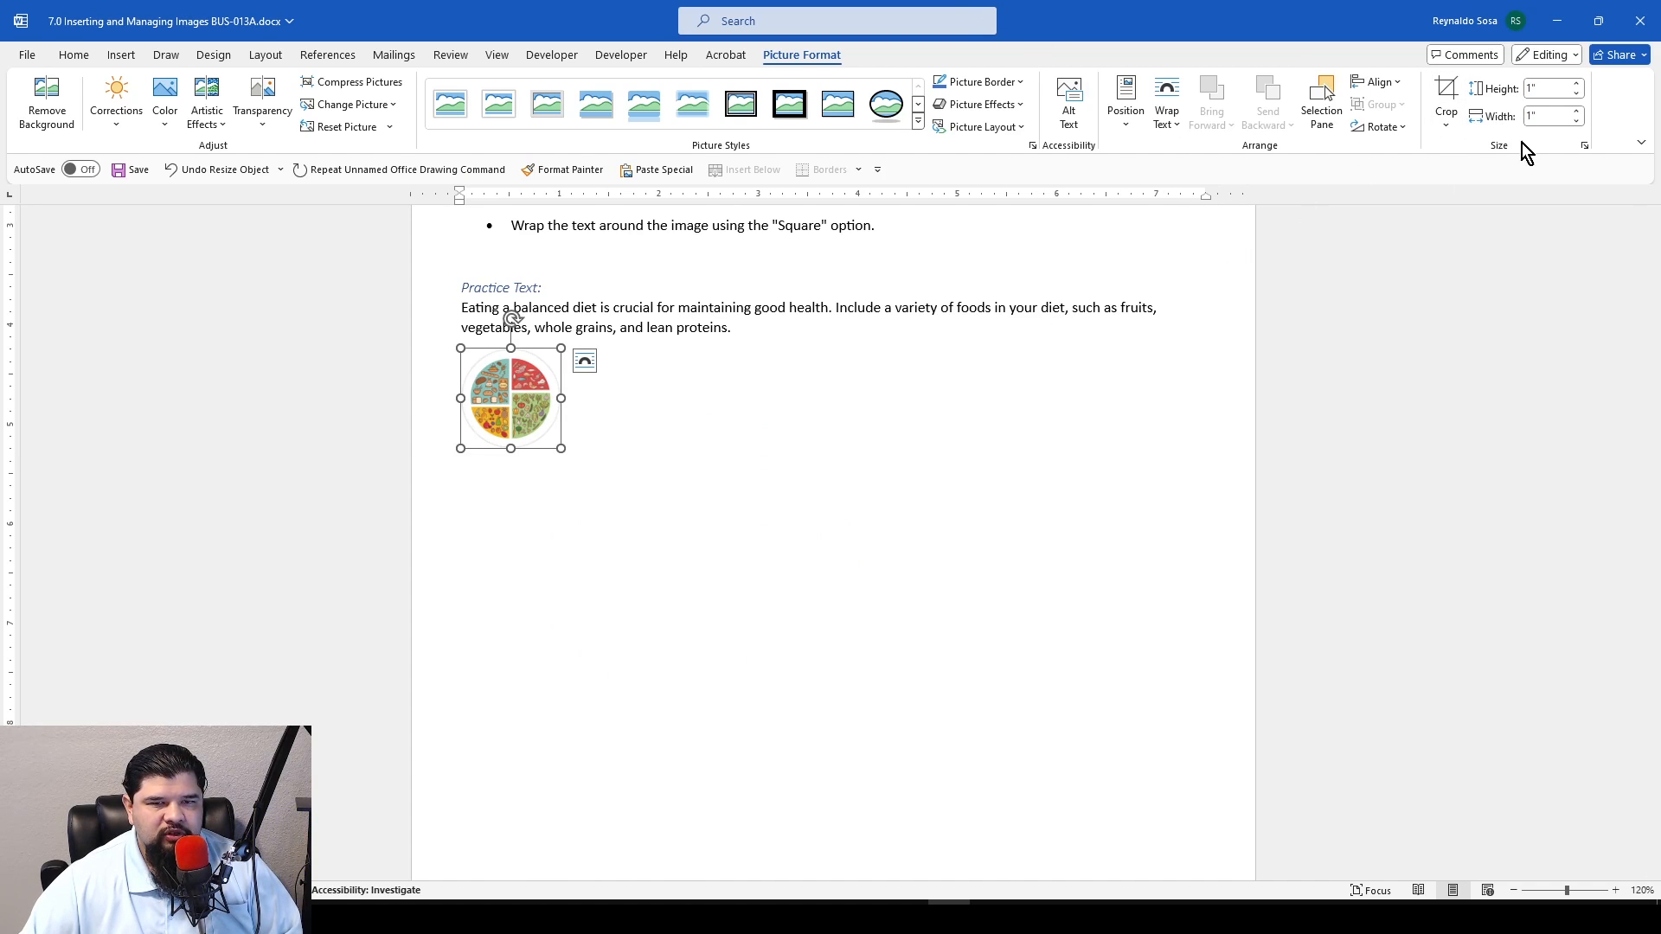
Turn off the aspect ratio lock in the plate image's size settings
{"action": "left_click", "coordinate": [1585, 146]}
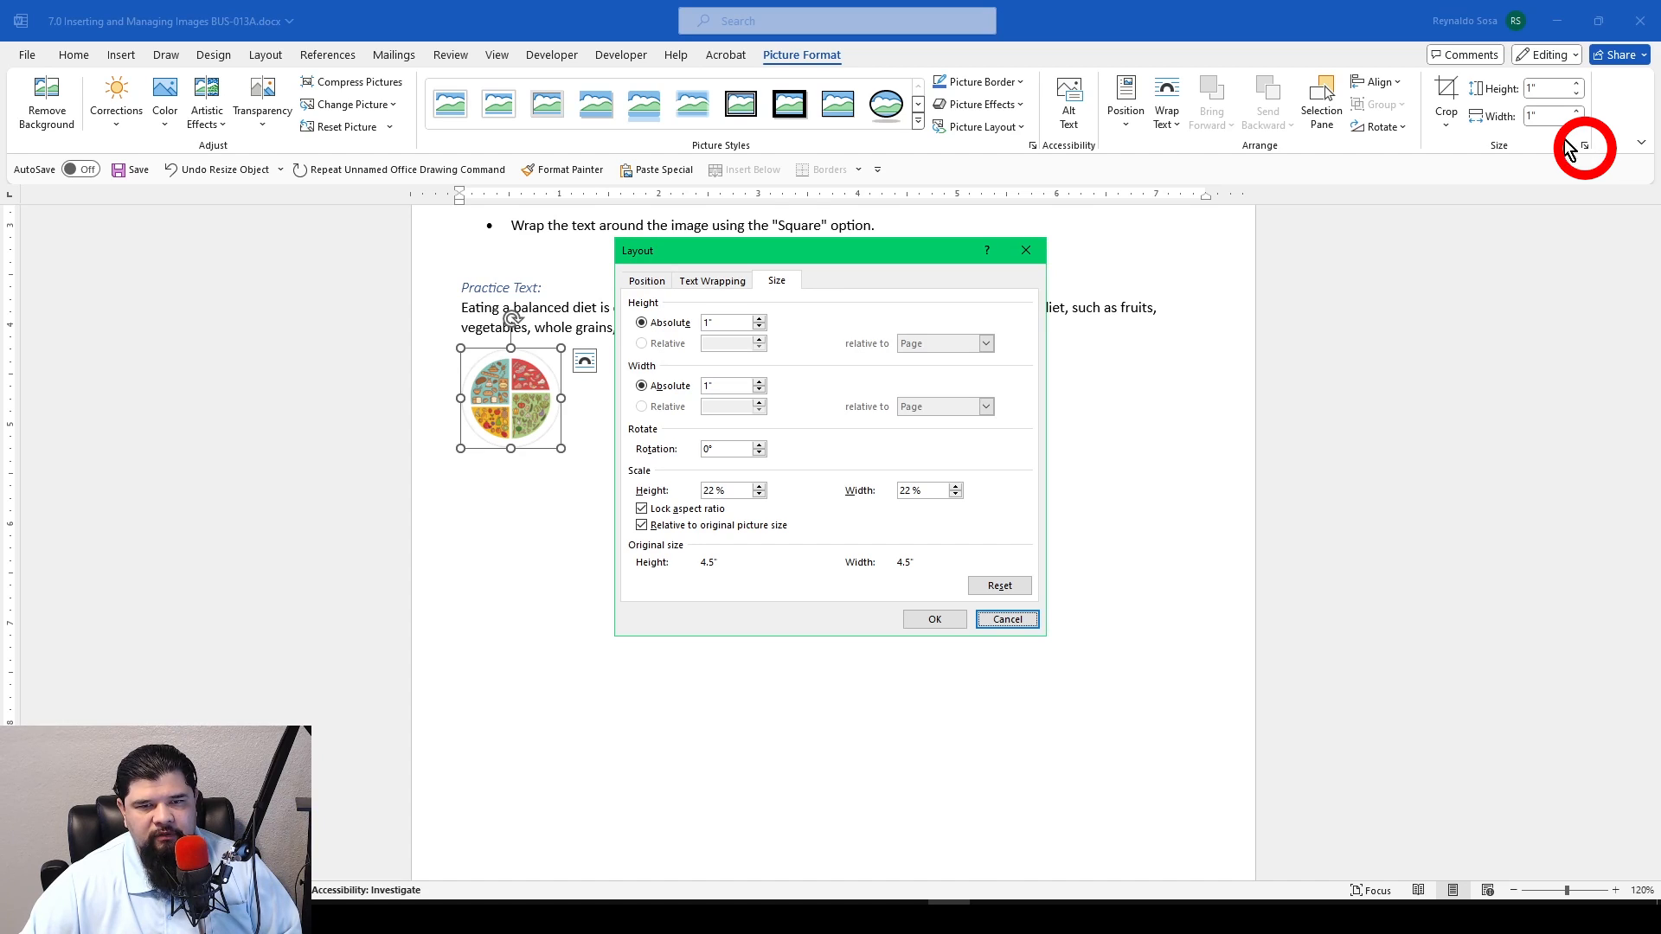
{"action": "left_click", "coordinate": [670, 324]}
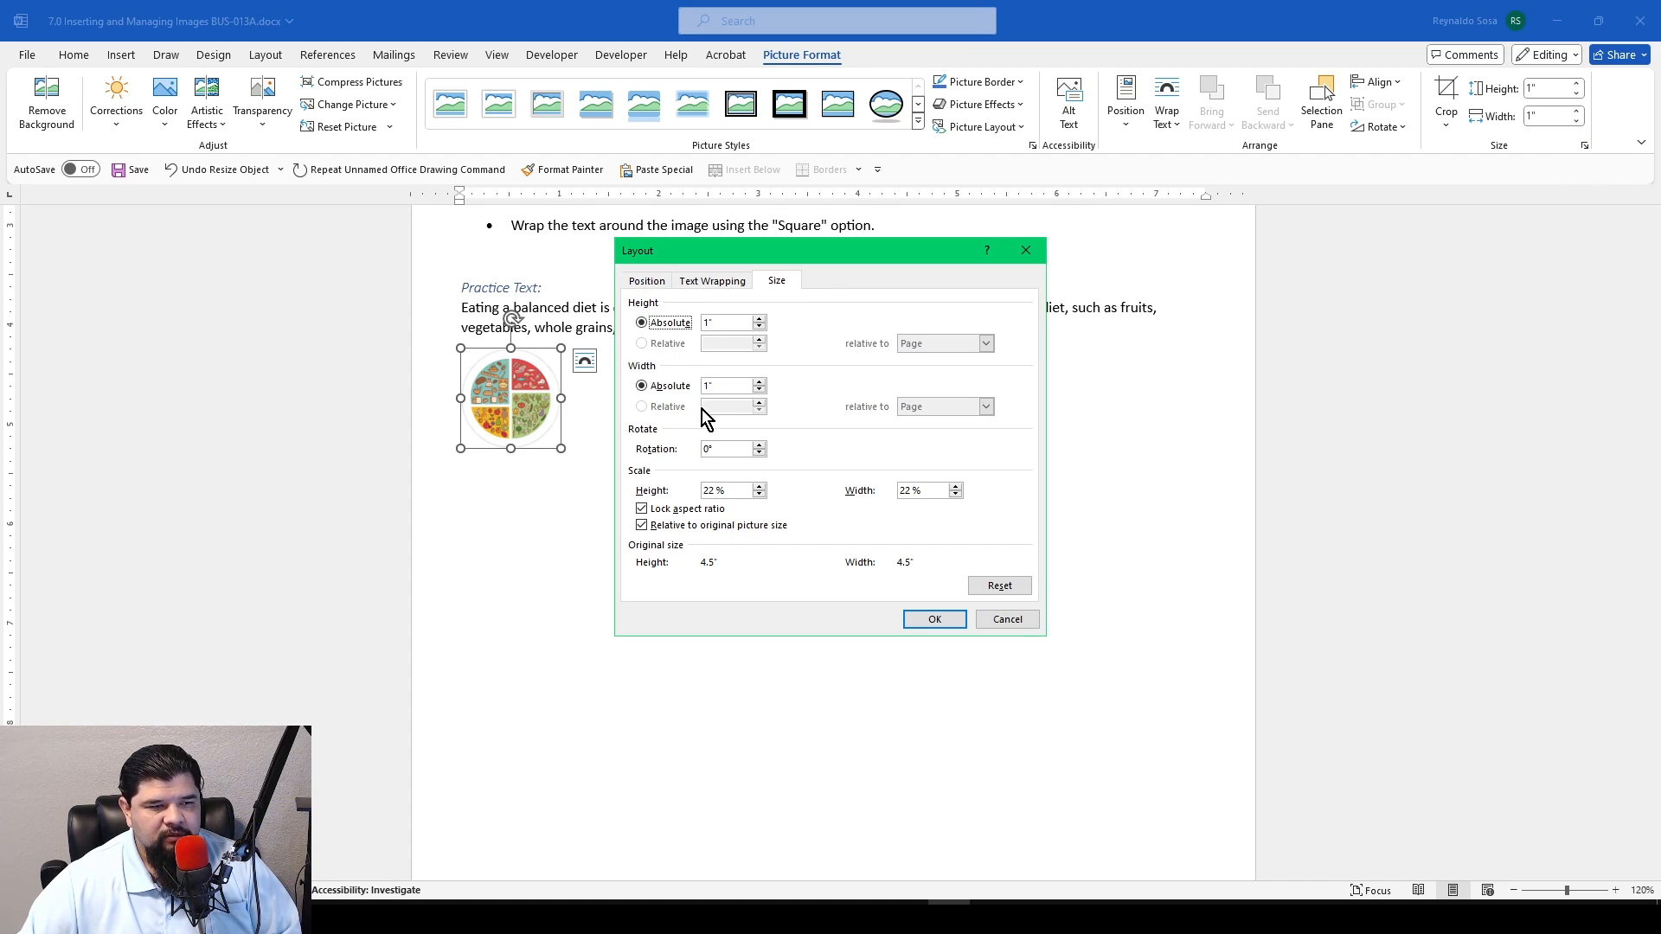
{"action": "left_click", "coordinate": [643, 509]}
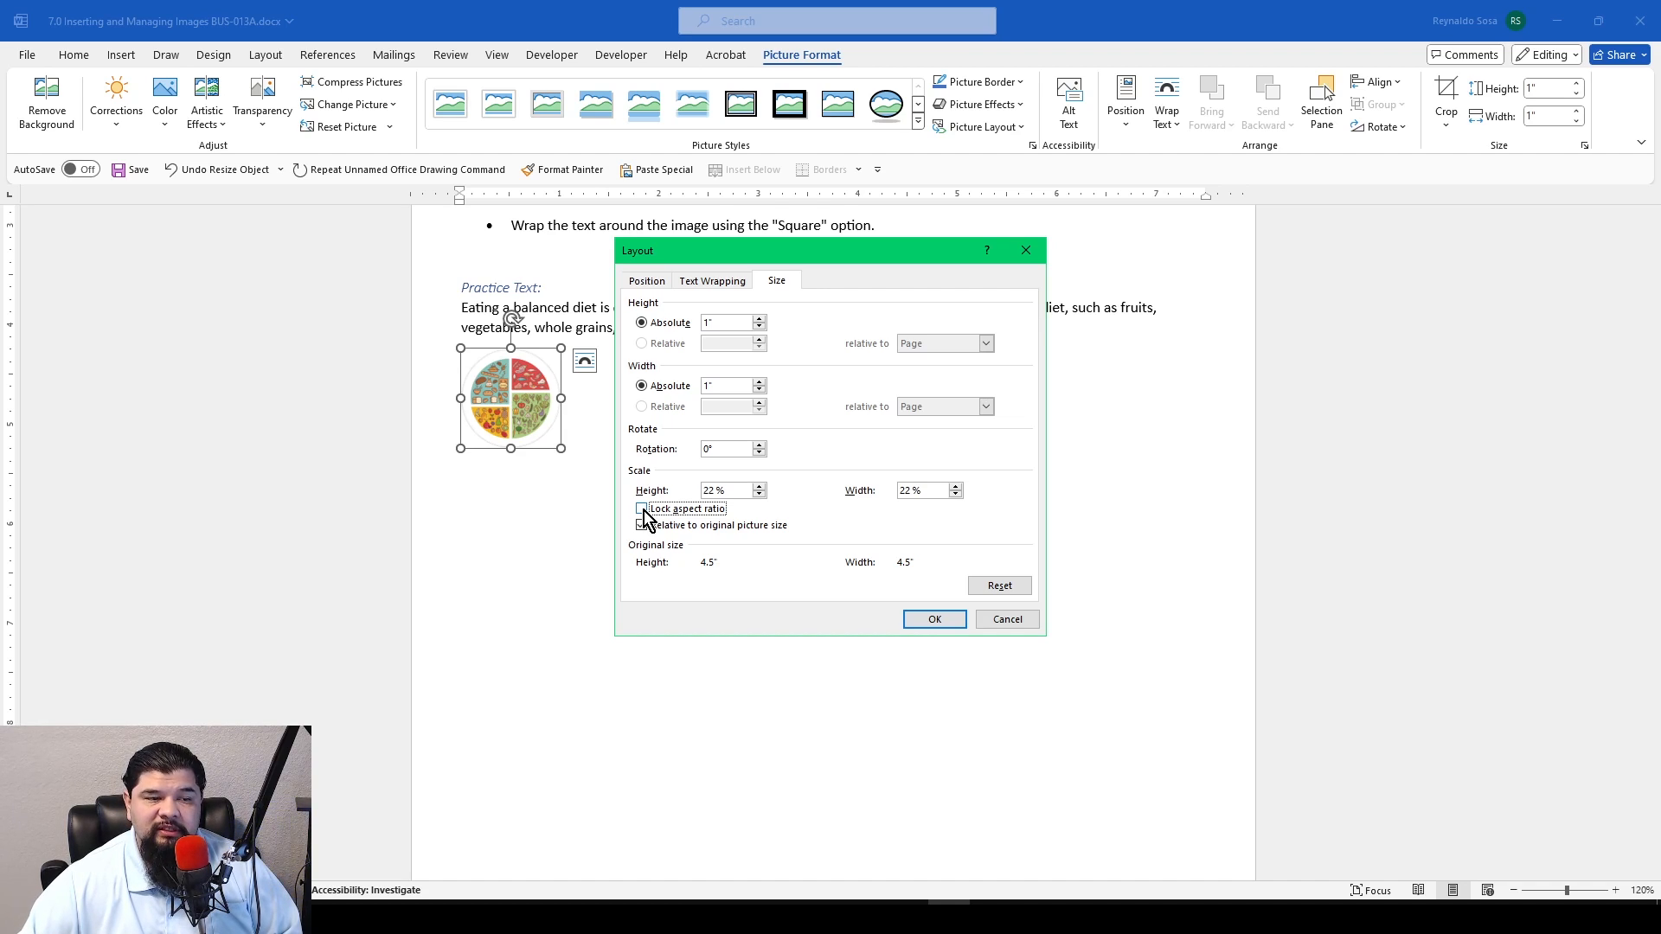
{"action": "left_click", "coordinate": [936, 619]}
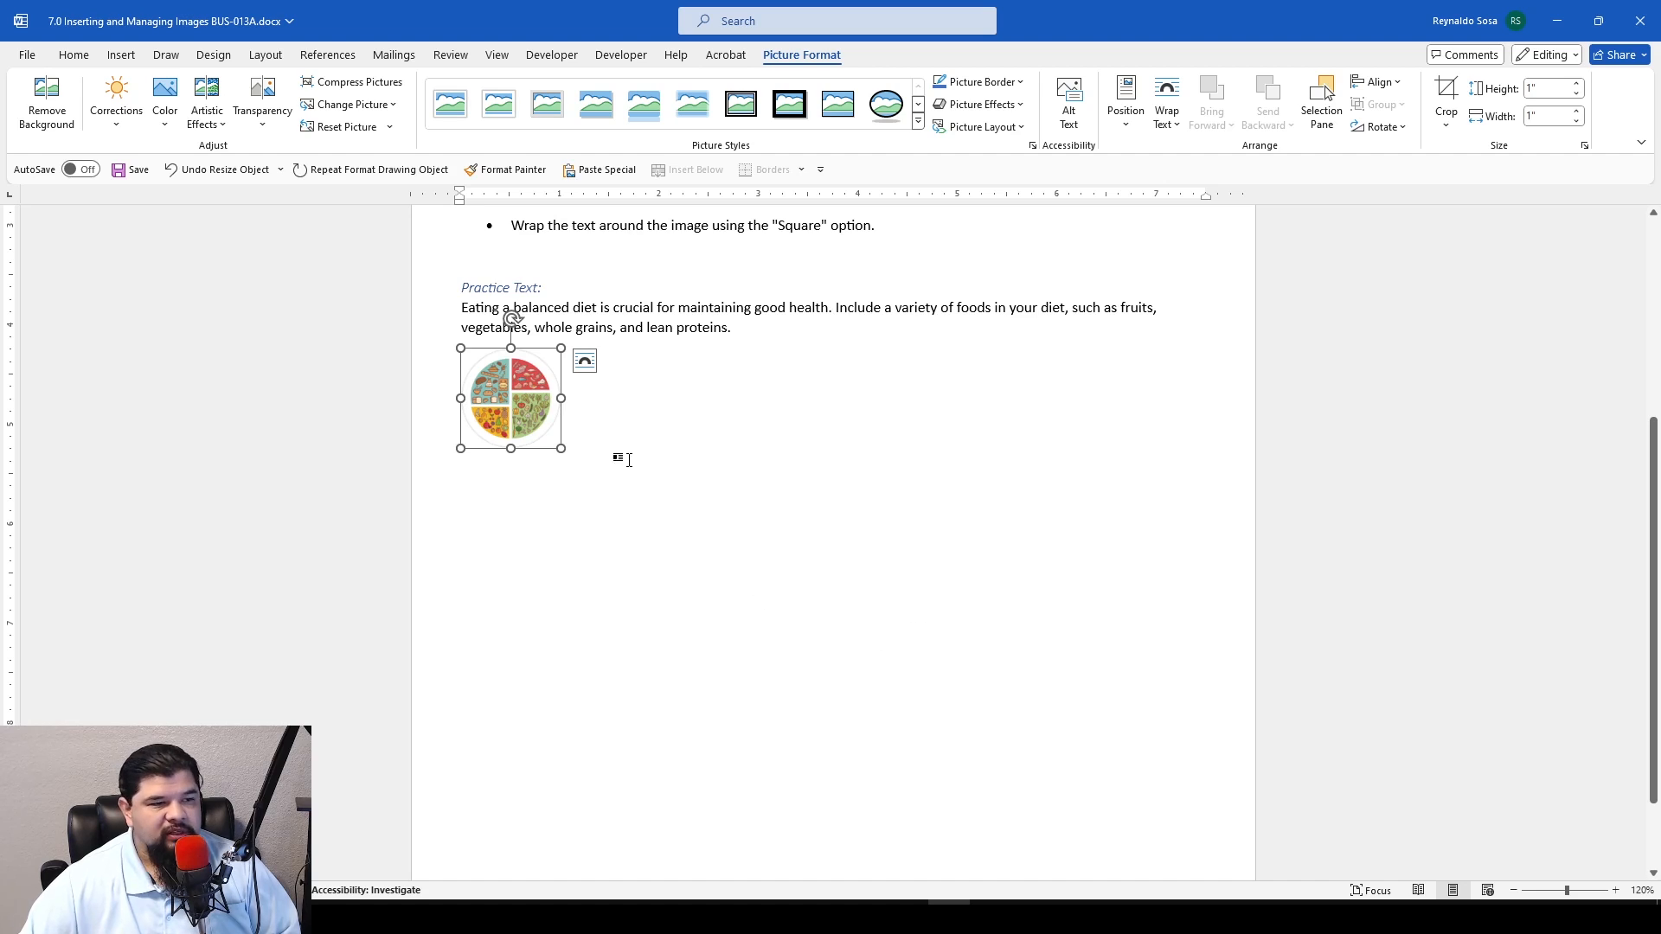
{"action": "scroll", "coordinate": [550, 415], "scroll_direction": "up", "scroll_amount": 3}
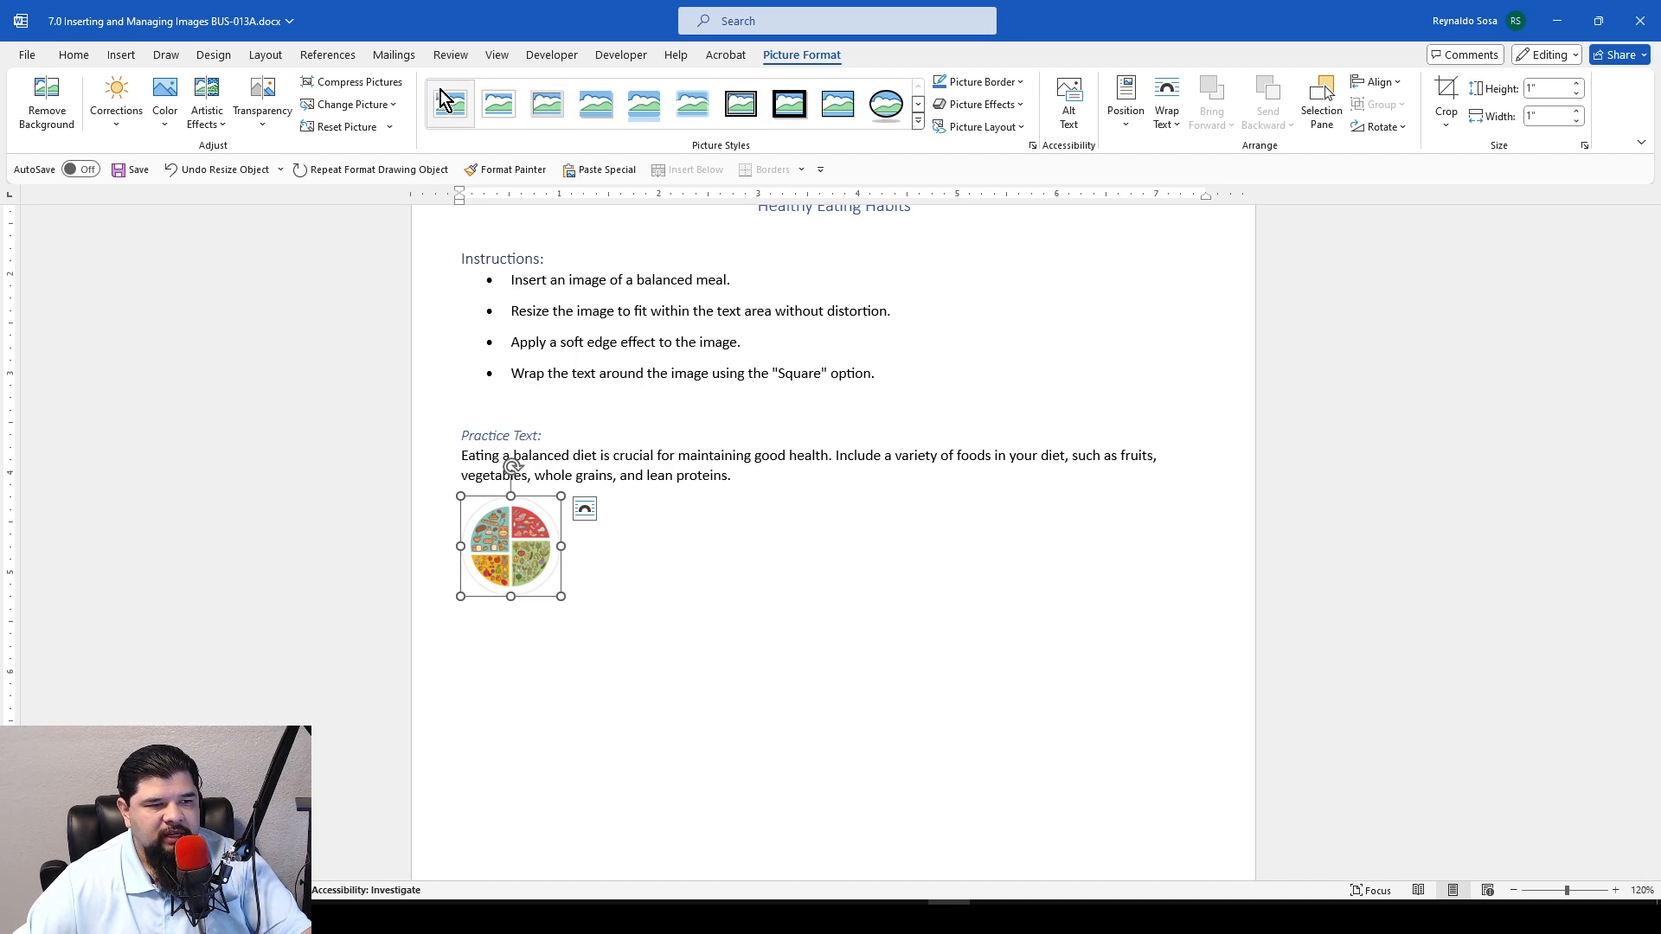
{"action": "left_click", "coordinate": [919, 125]}
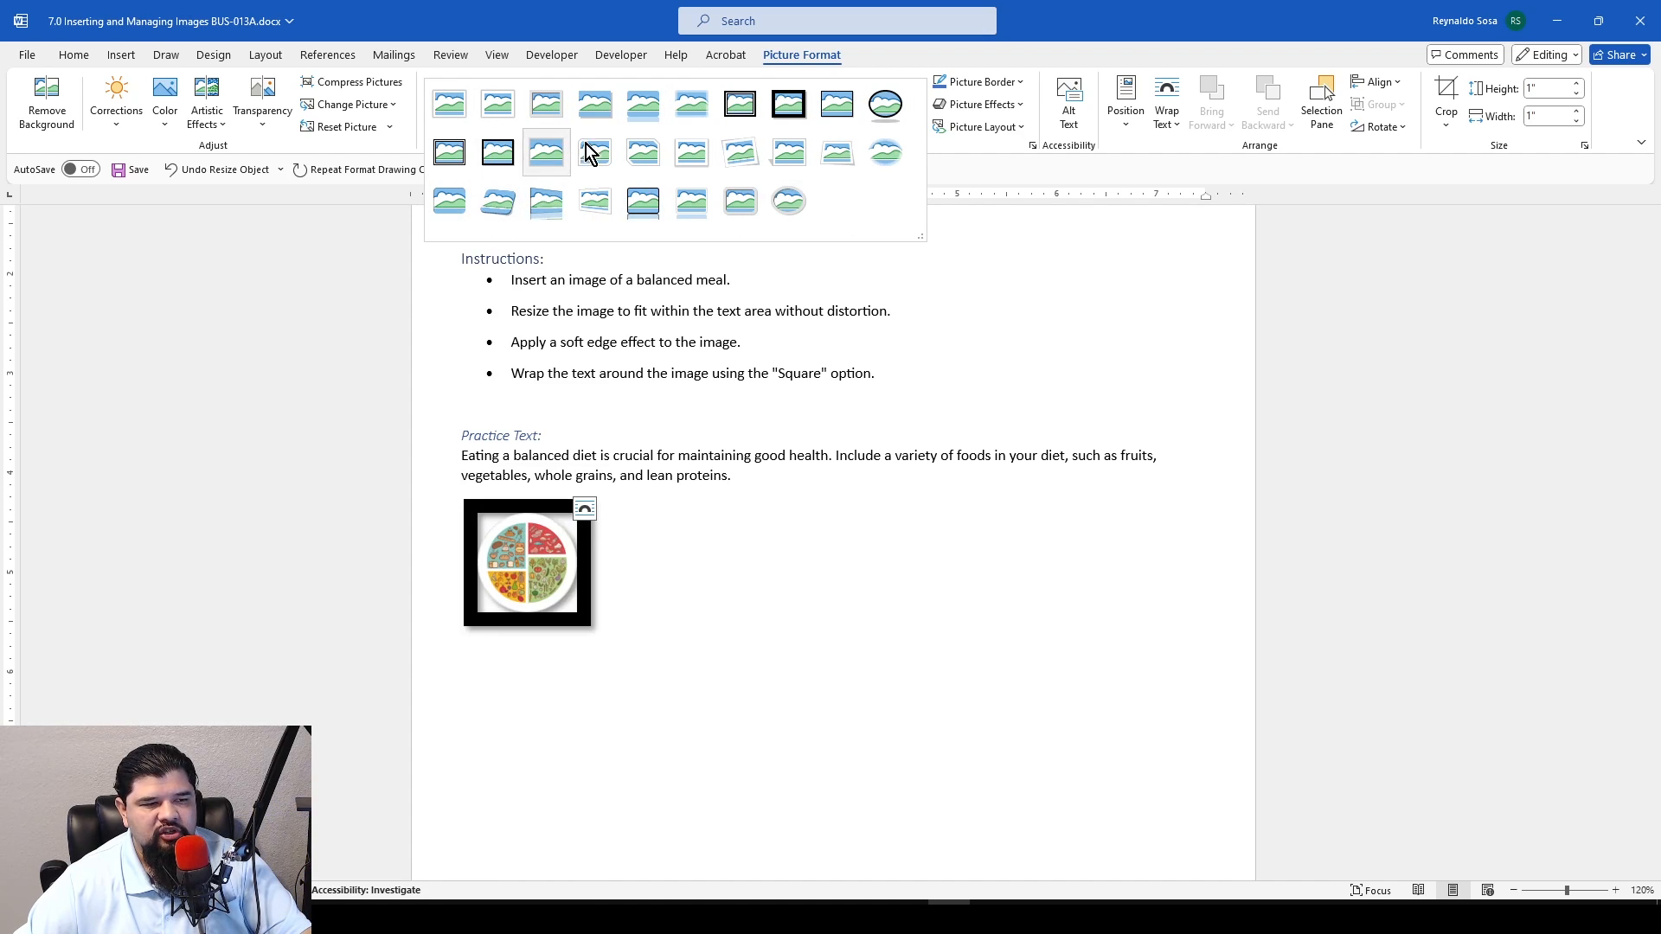
{"action": "left_click", "coordinate": [959, 154]}
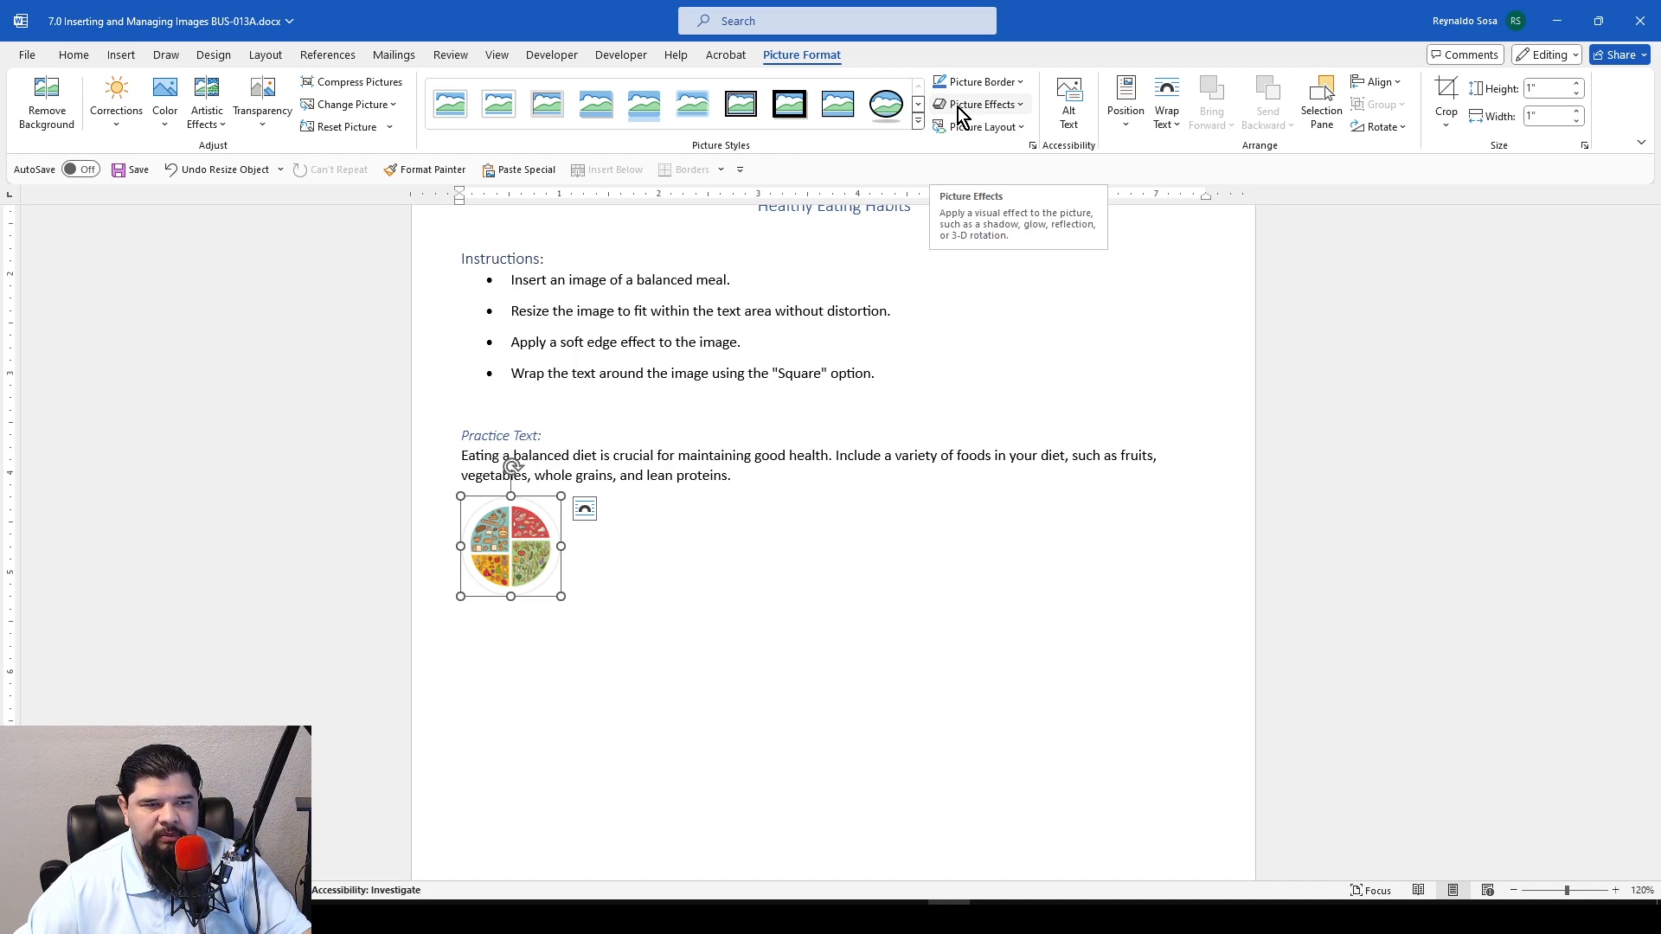
Apply a Soft Edges variation to the plate image as a picture effect
{"action": "left_click", "coordinate": [1025, 107]}
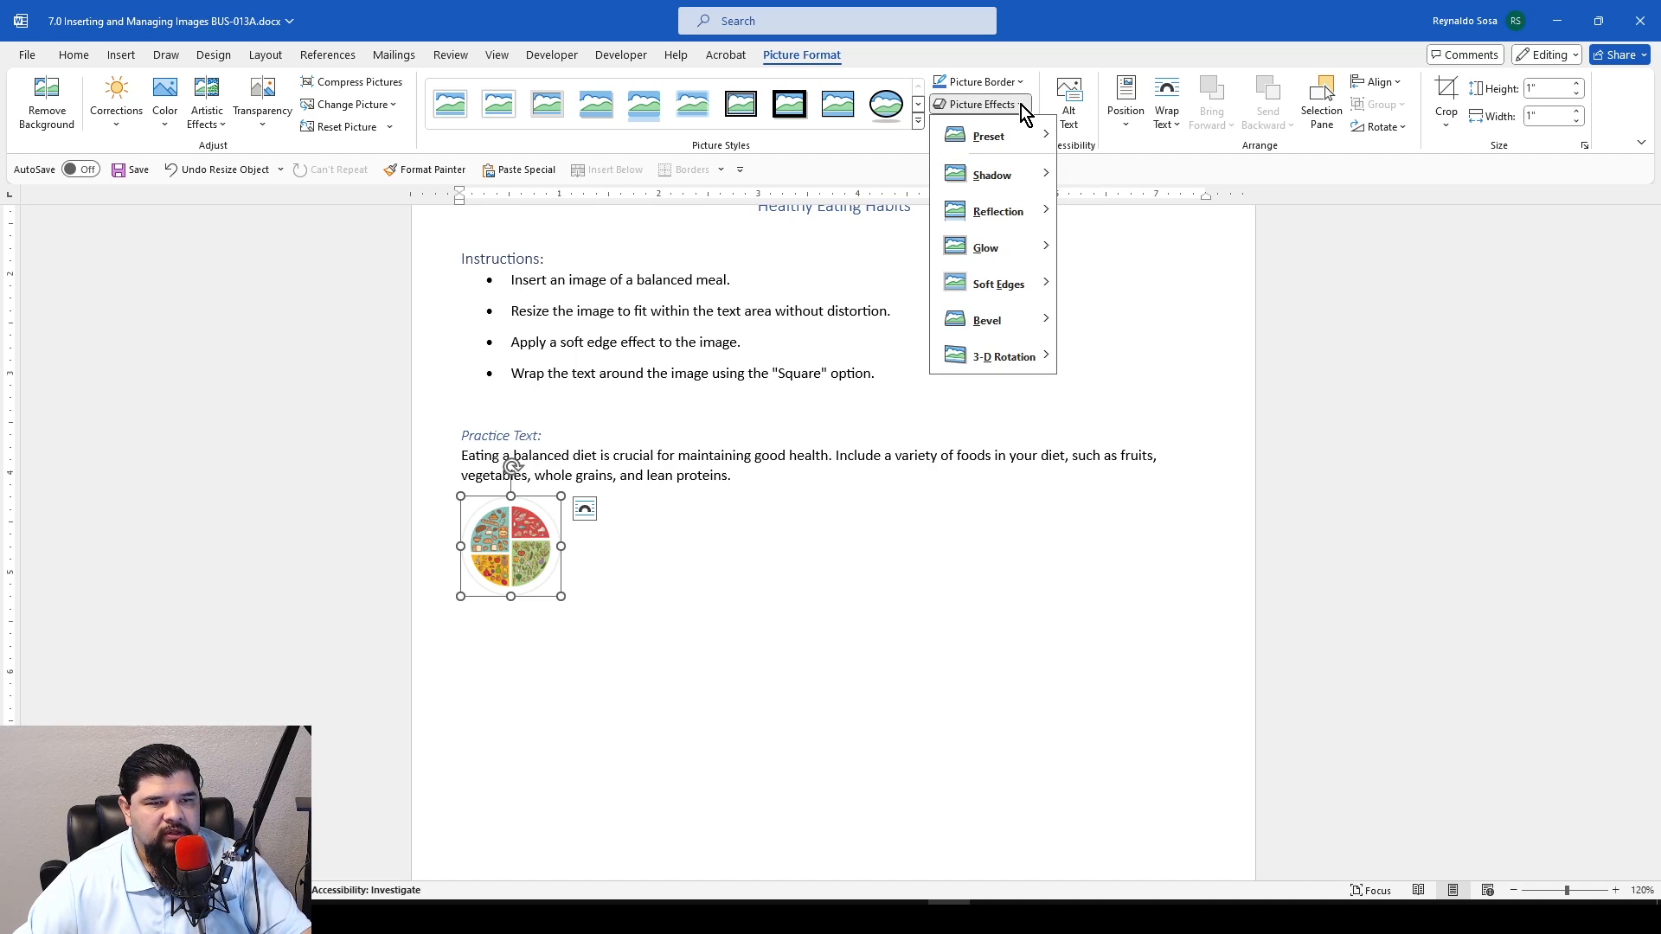
{"action": "mouse_move", "coordinate": [1004, 275]}
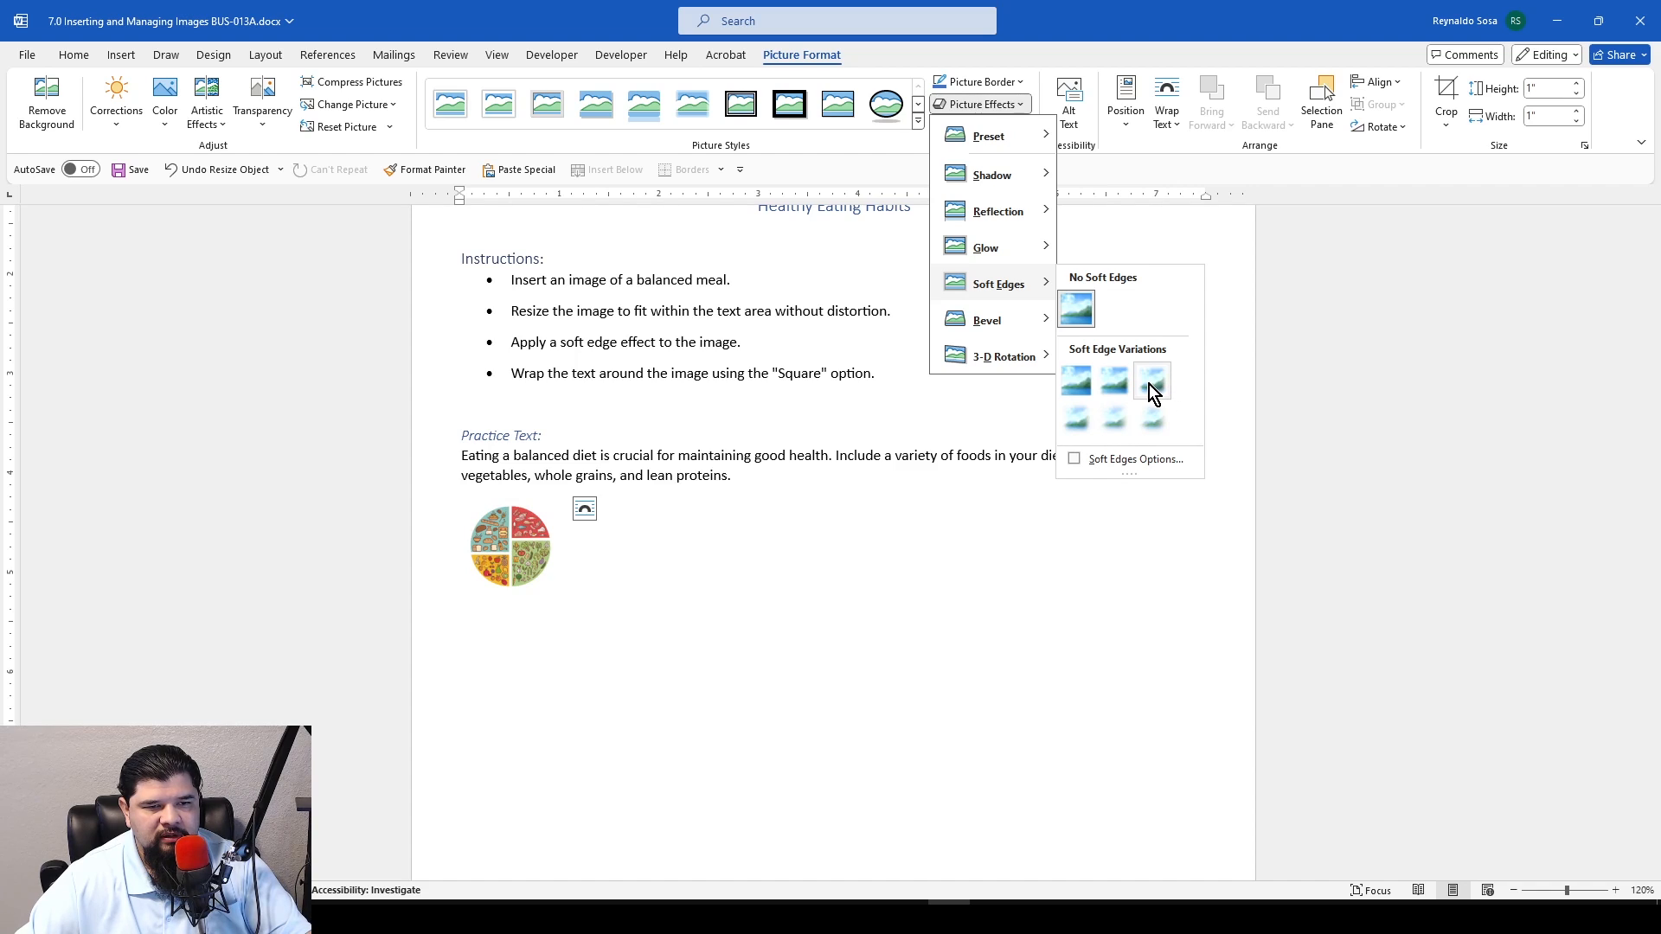
{"action": "left_click", "coordinate": [1092, 413]}
{"action": "left_click", "coordinate": [599, 553]}
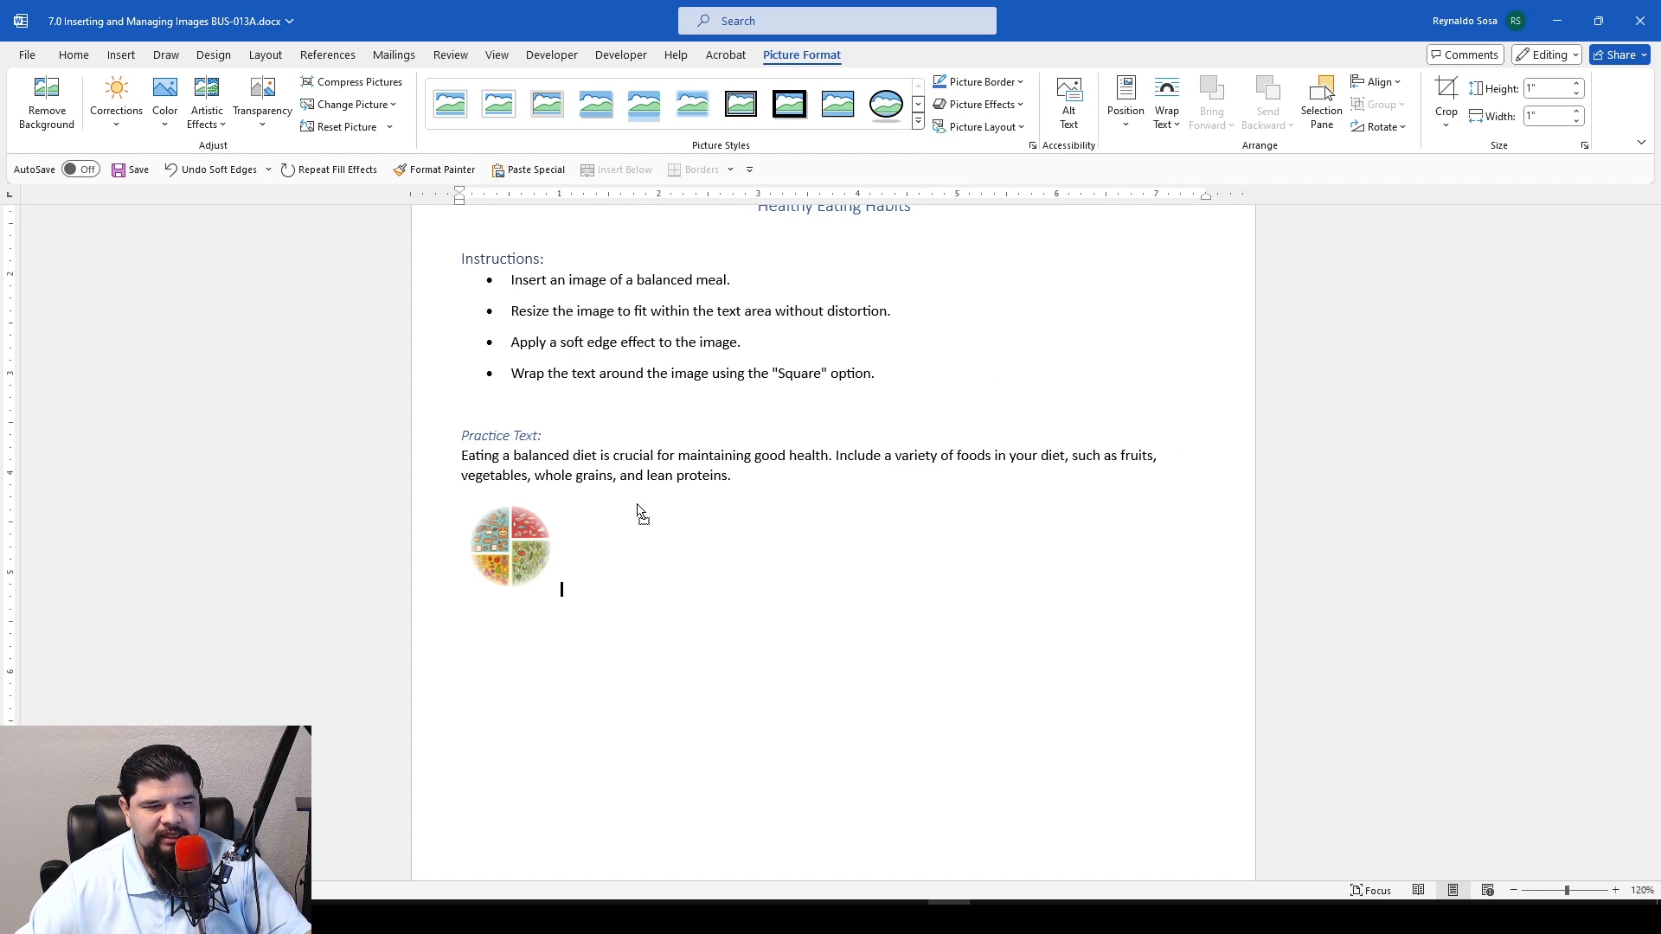
{"action": "left_click", "coordinate": [532, 550]}
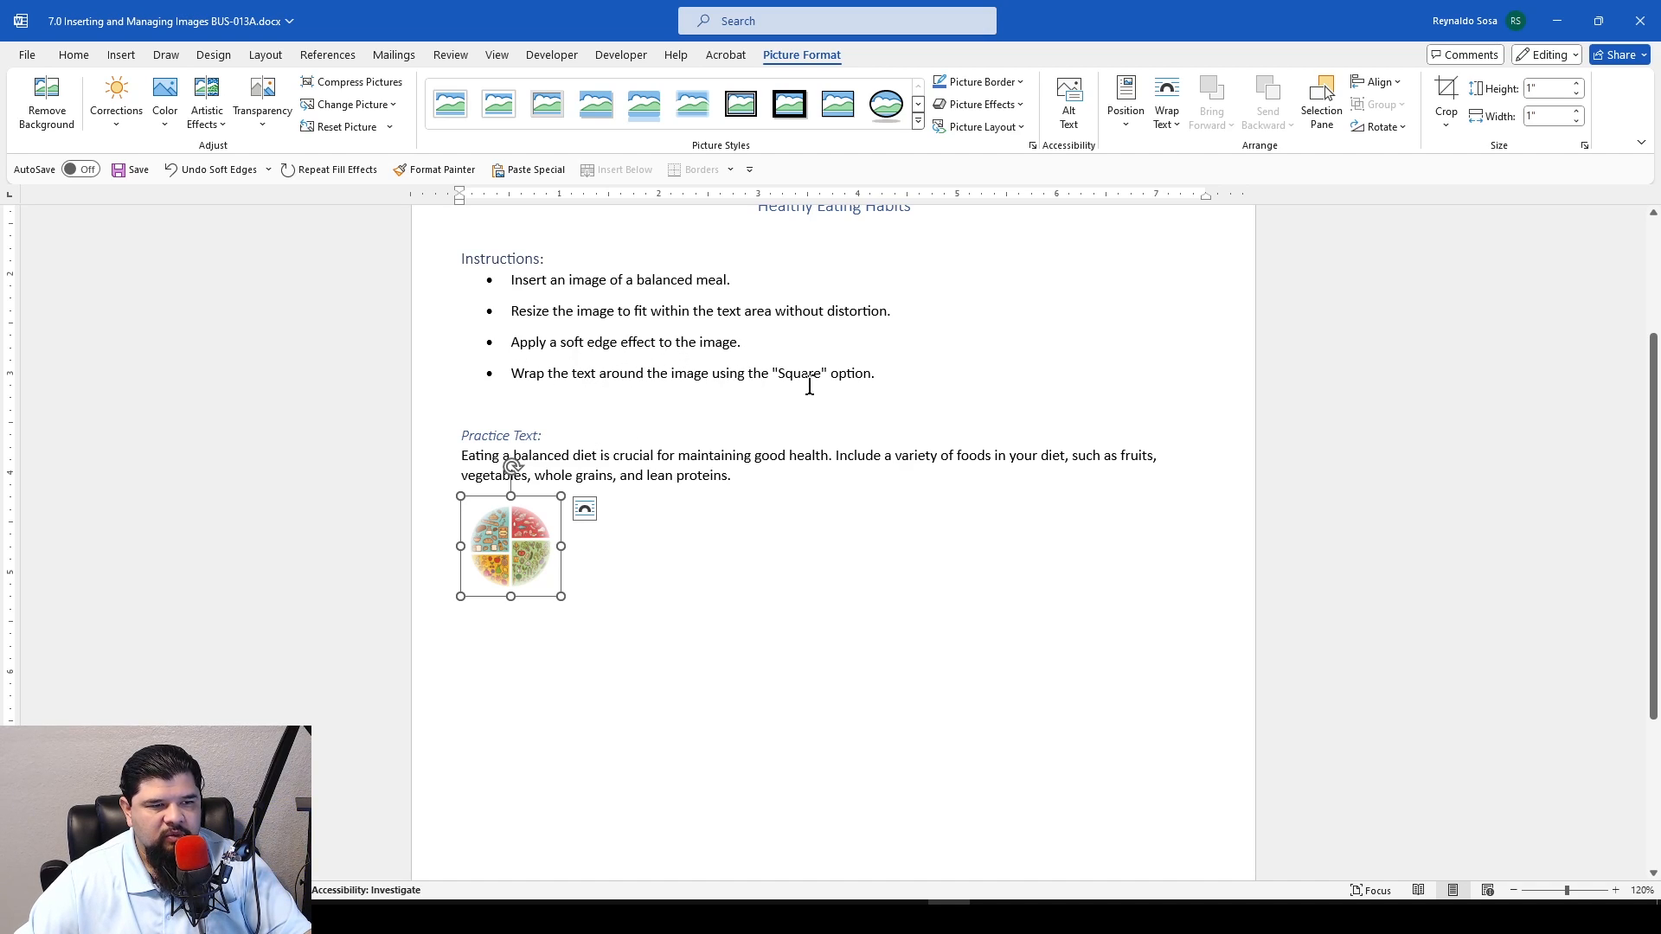
{"action": "left_click", "coordinate": [818, 597]}
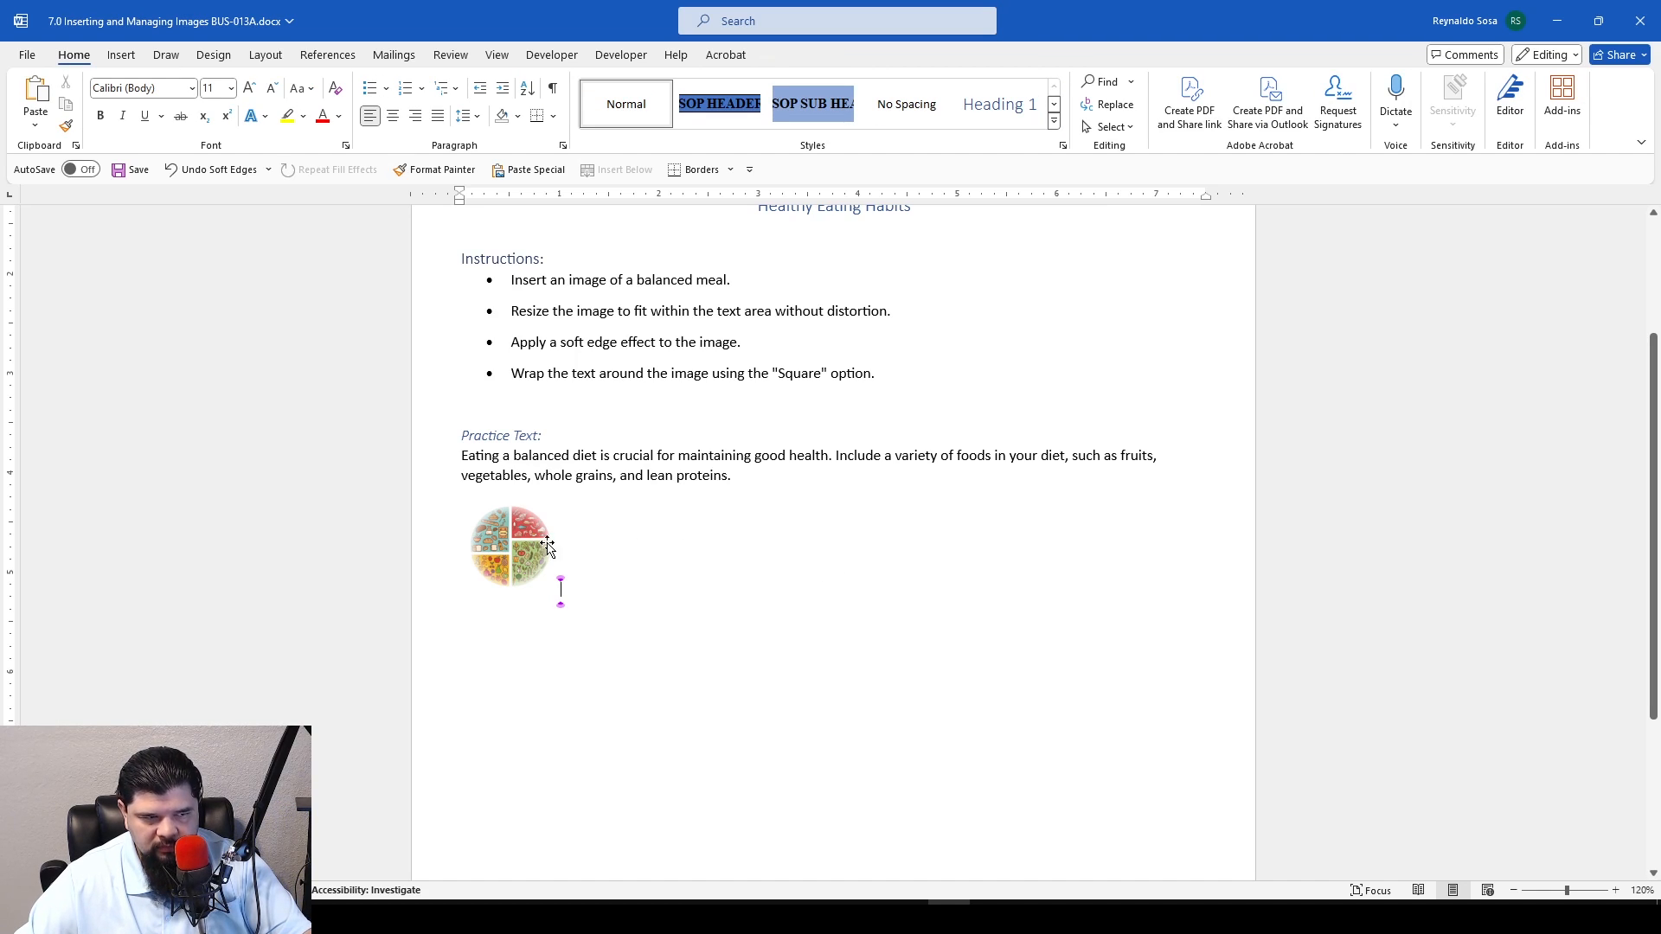
{"action": "right_click", "coordinate": [520, 549]}
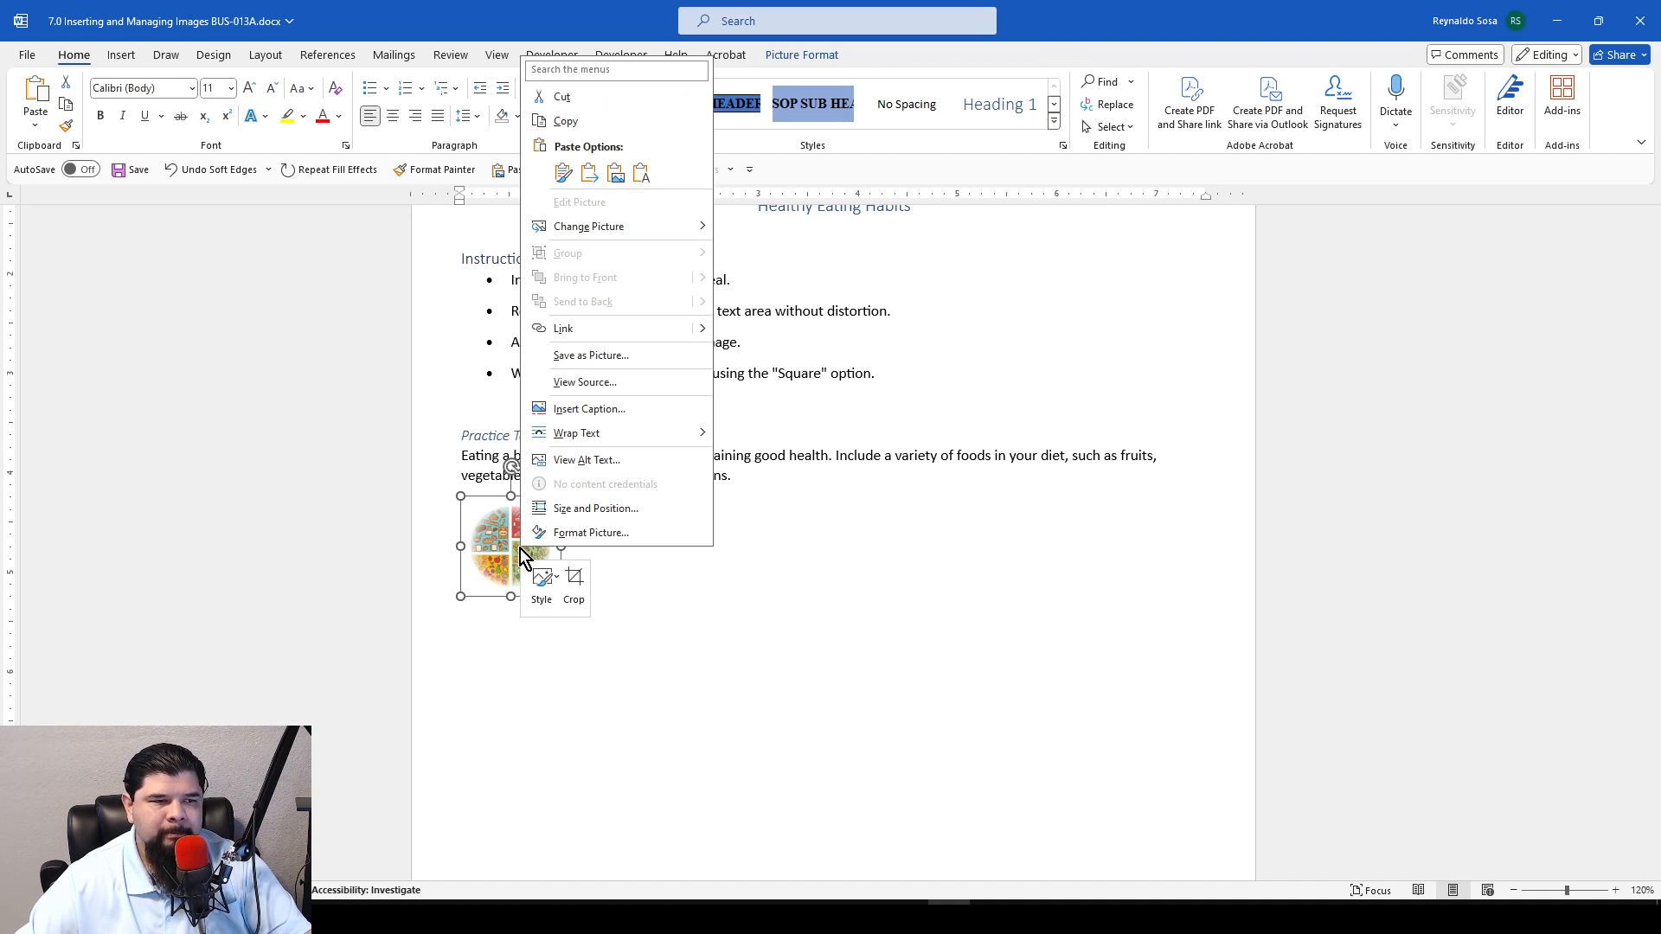
{"action": "left_click", "coordinate": [534, 536]}
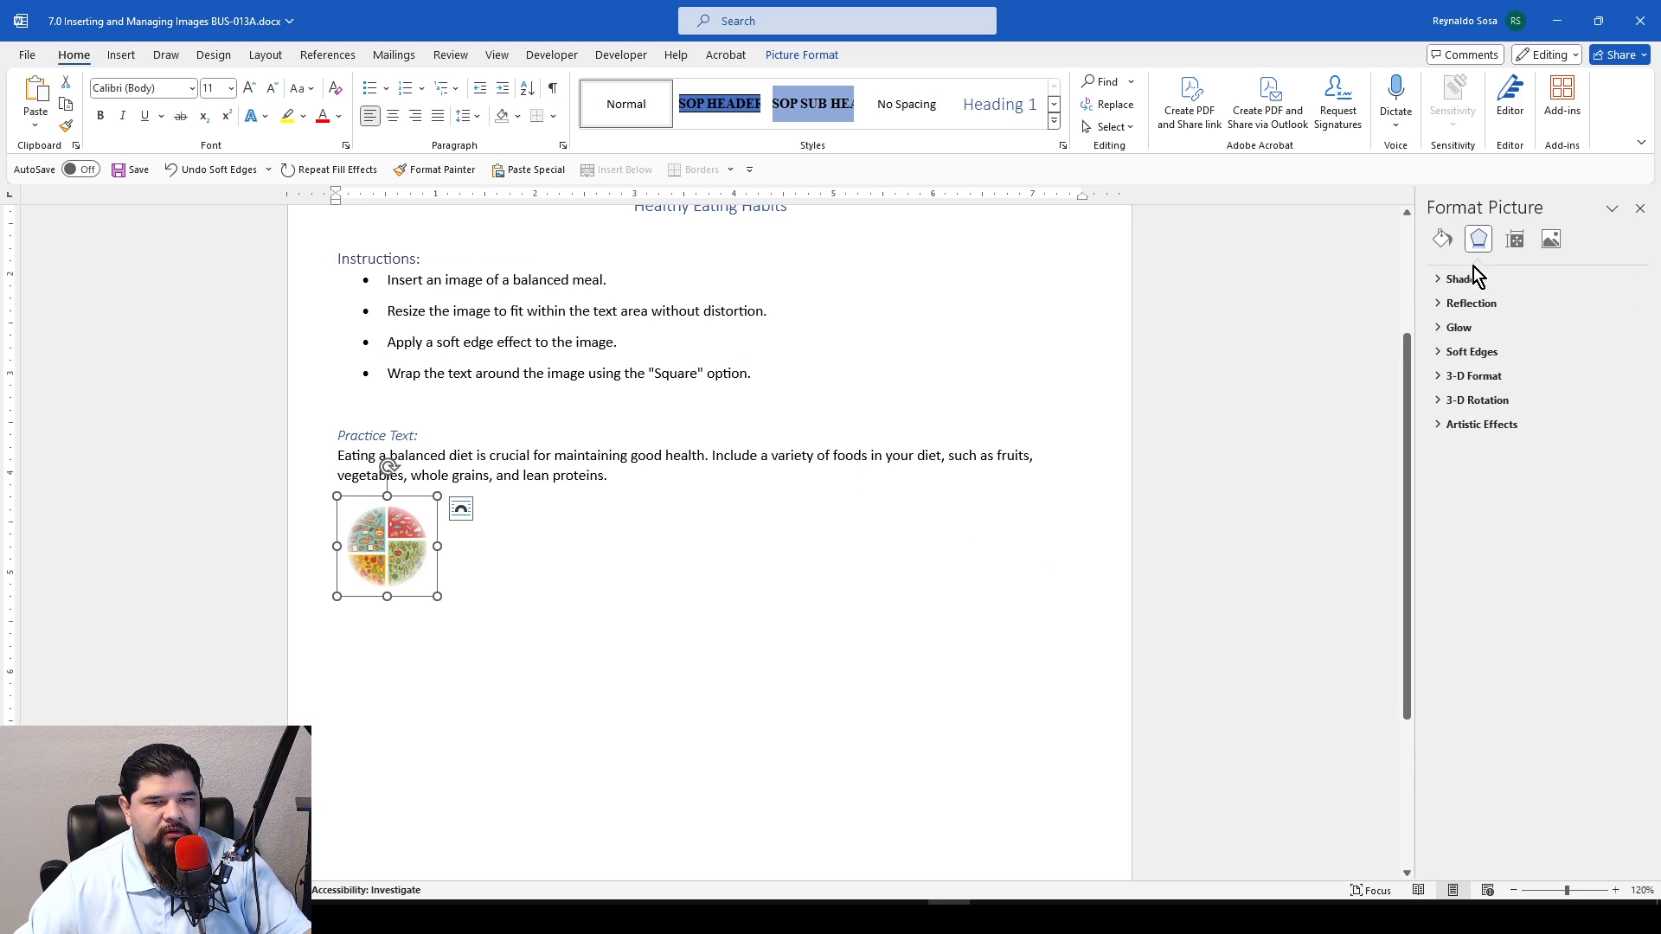
{"action": "left_click", "coordinate": [1640, 208]}
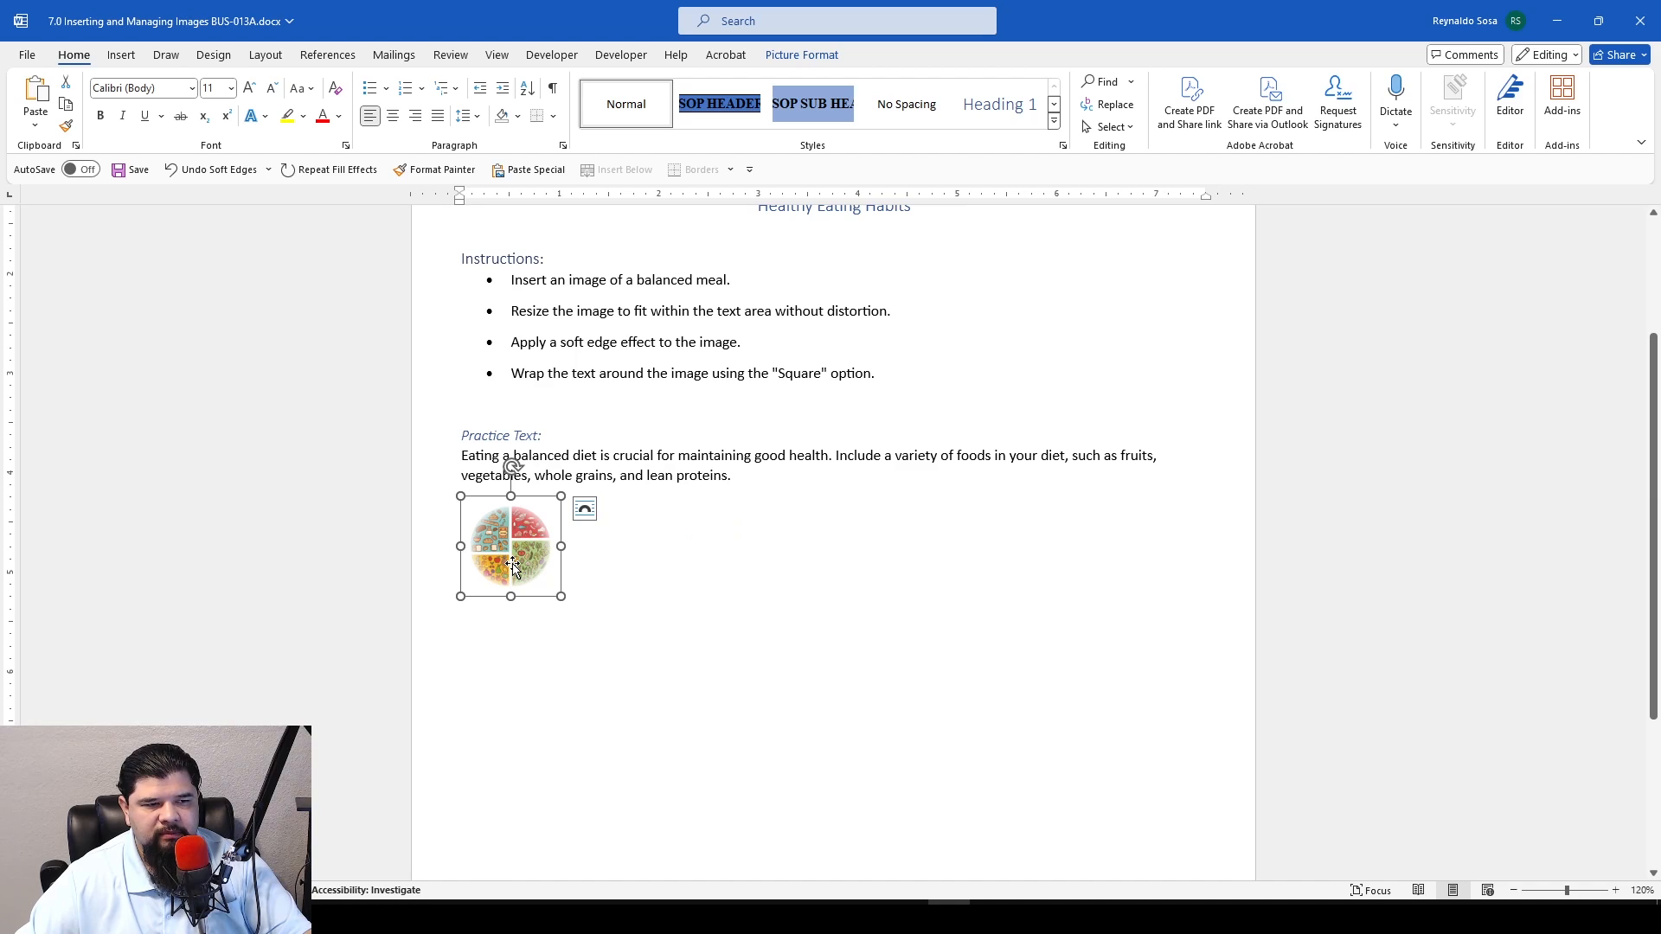
Set the plate image's text wrapping to Square
{"action": "left_click", "coordinate": [585, 513]}
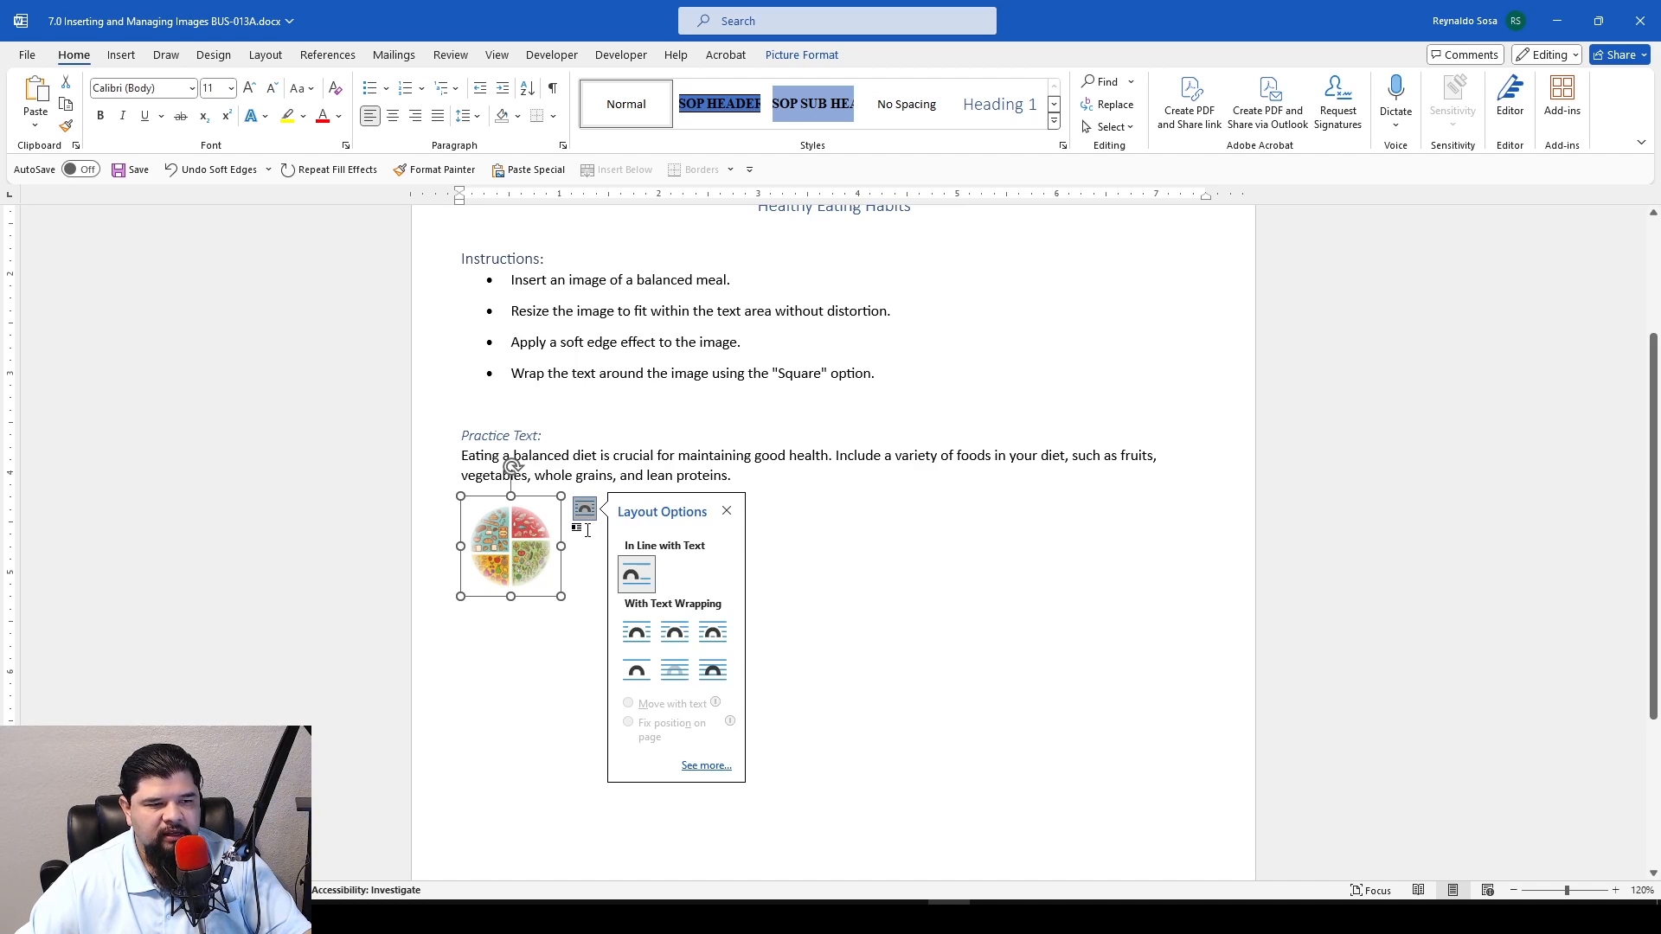
{"action": "left_click", "coordinate": [647, 636]}
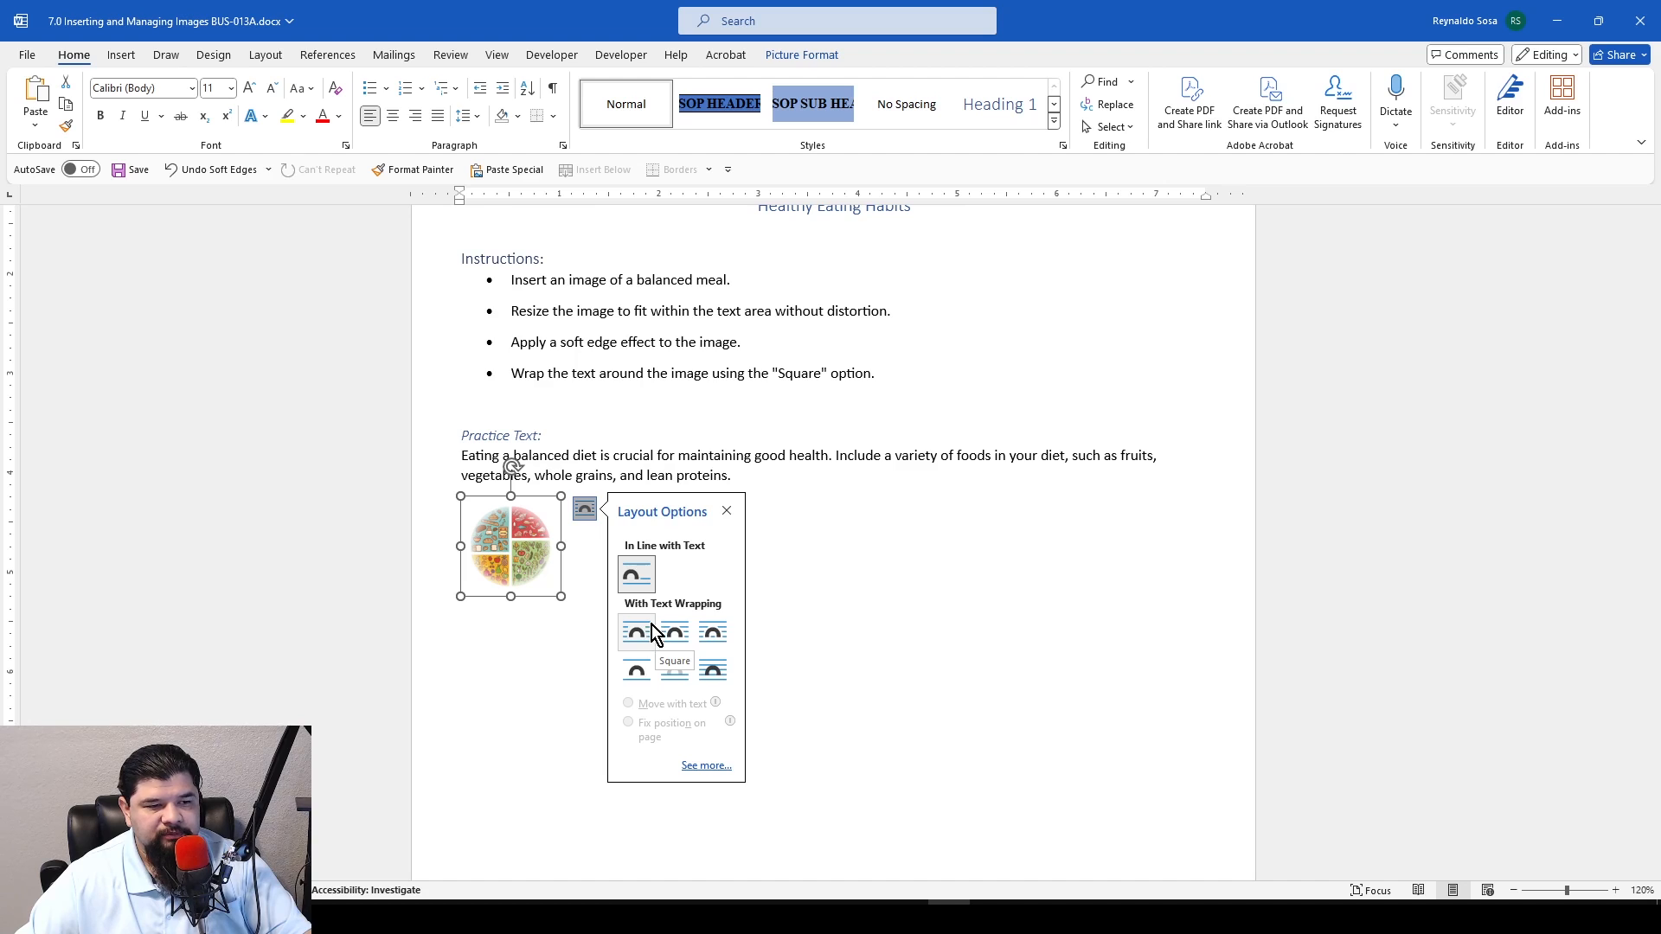
{"action": "left_click", "coordinate": [641, 636]}
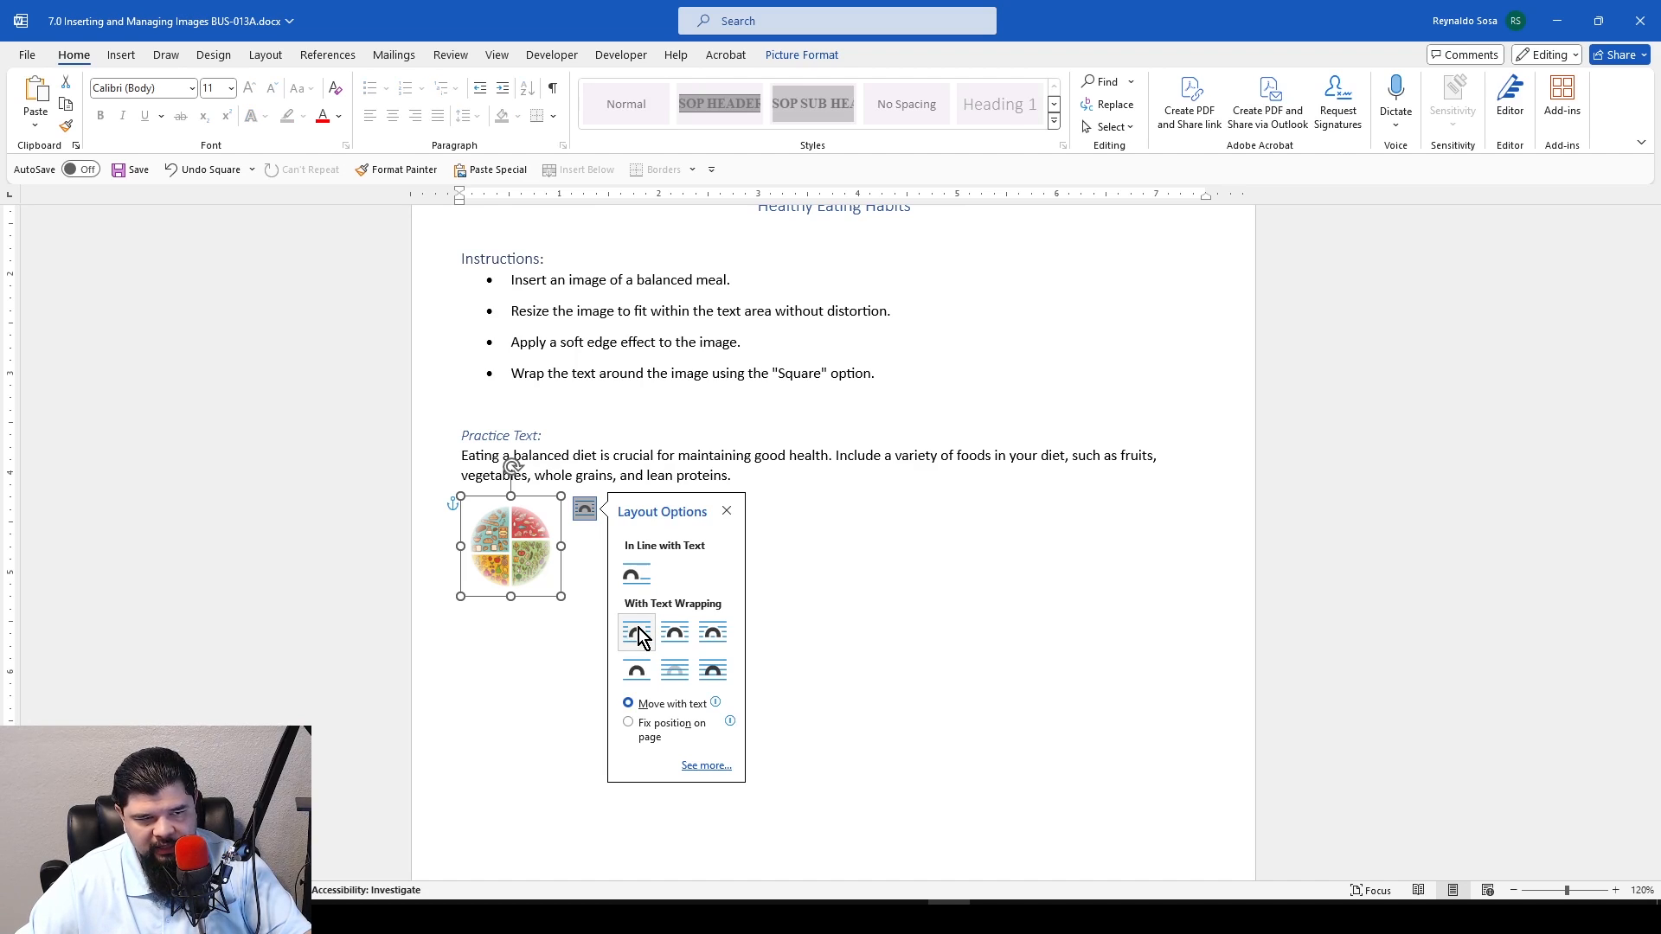
{"action": "left_click", "coordinate": [512, 689]}
{"action": "left_click", "coordinate": [511, 553]}
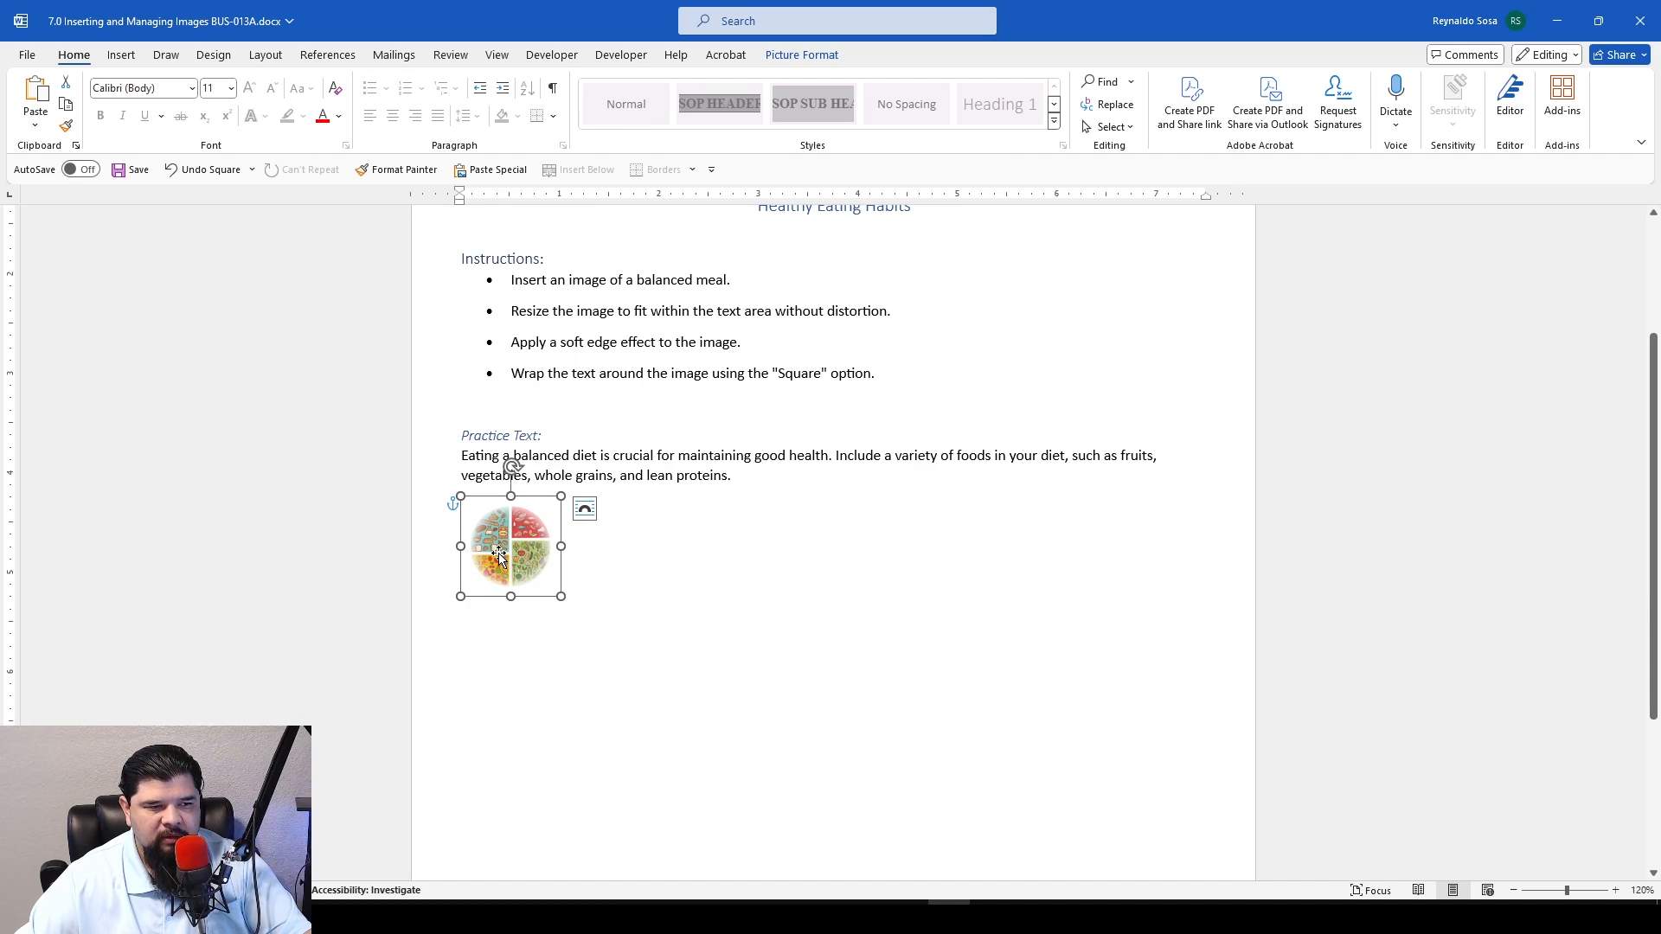
Move the plate image into the middle of the practice paragraph so both lines wrap on either side of it
{"action": "left_click_drag", "start_coordinate": [511, 553], "coordinate": [893, 484]}
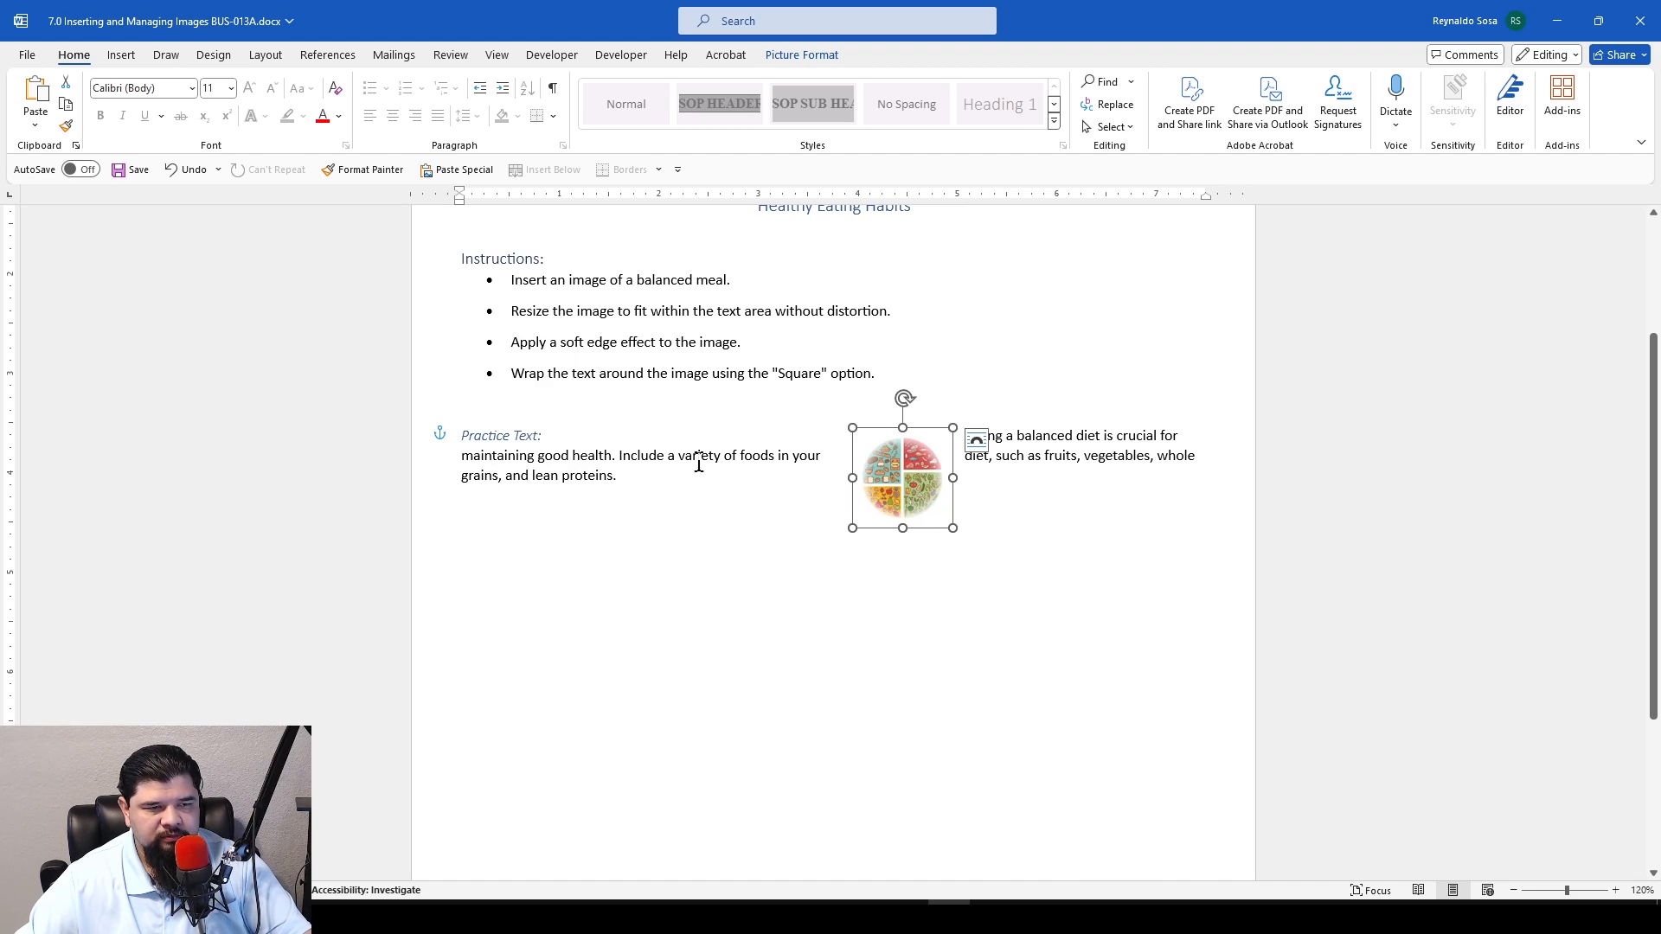
{"action": "mouse_move", "coordinate": [919, 464]}
{"action": "left_mouse_down"}
{"action": "mouse_move", "coordinate": [917, 495]}
{"action": "mouse_move", "coordinate": [904, 452]}
{"action": "mouse_move", "coordinate": [914, 485]}
{"action": "left_mouse_up"}
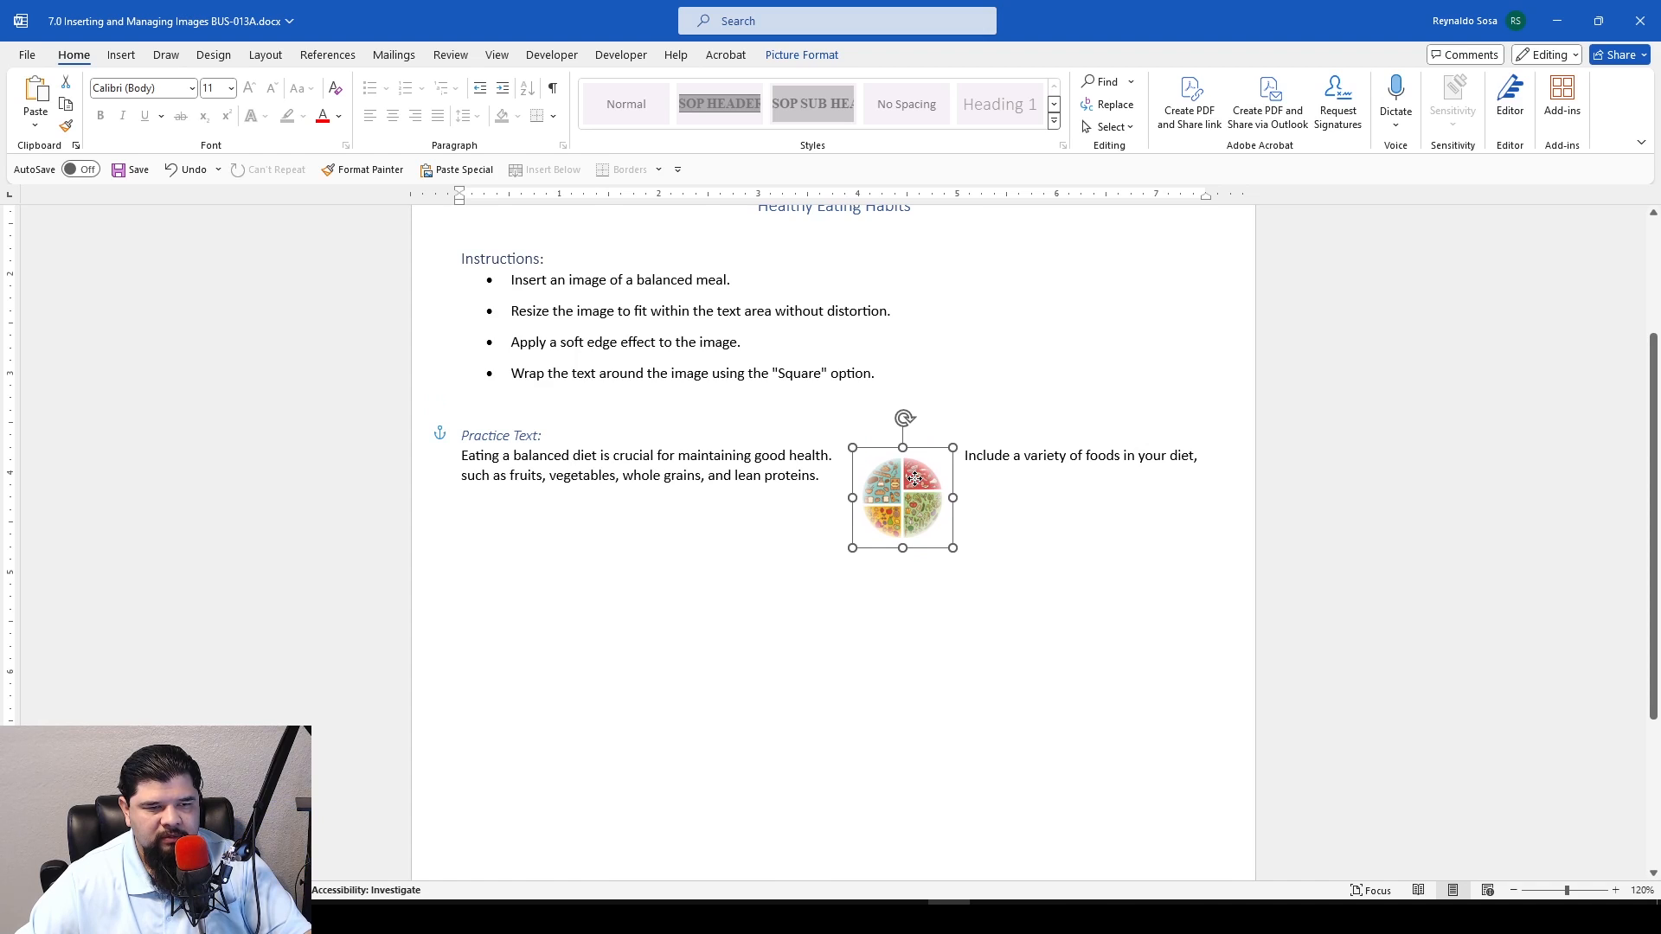
{"action": "left_click", "coordinate": [1002, 502]}
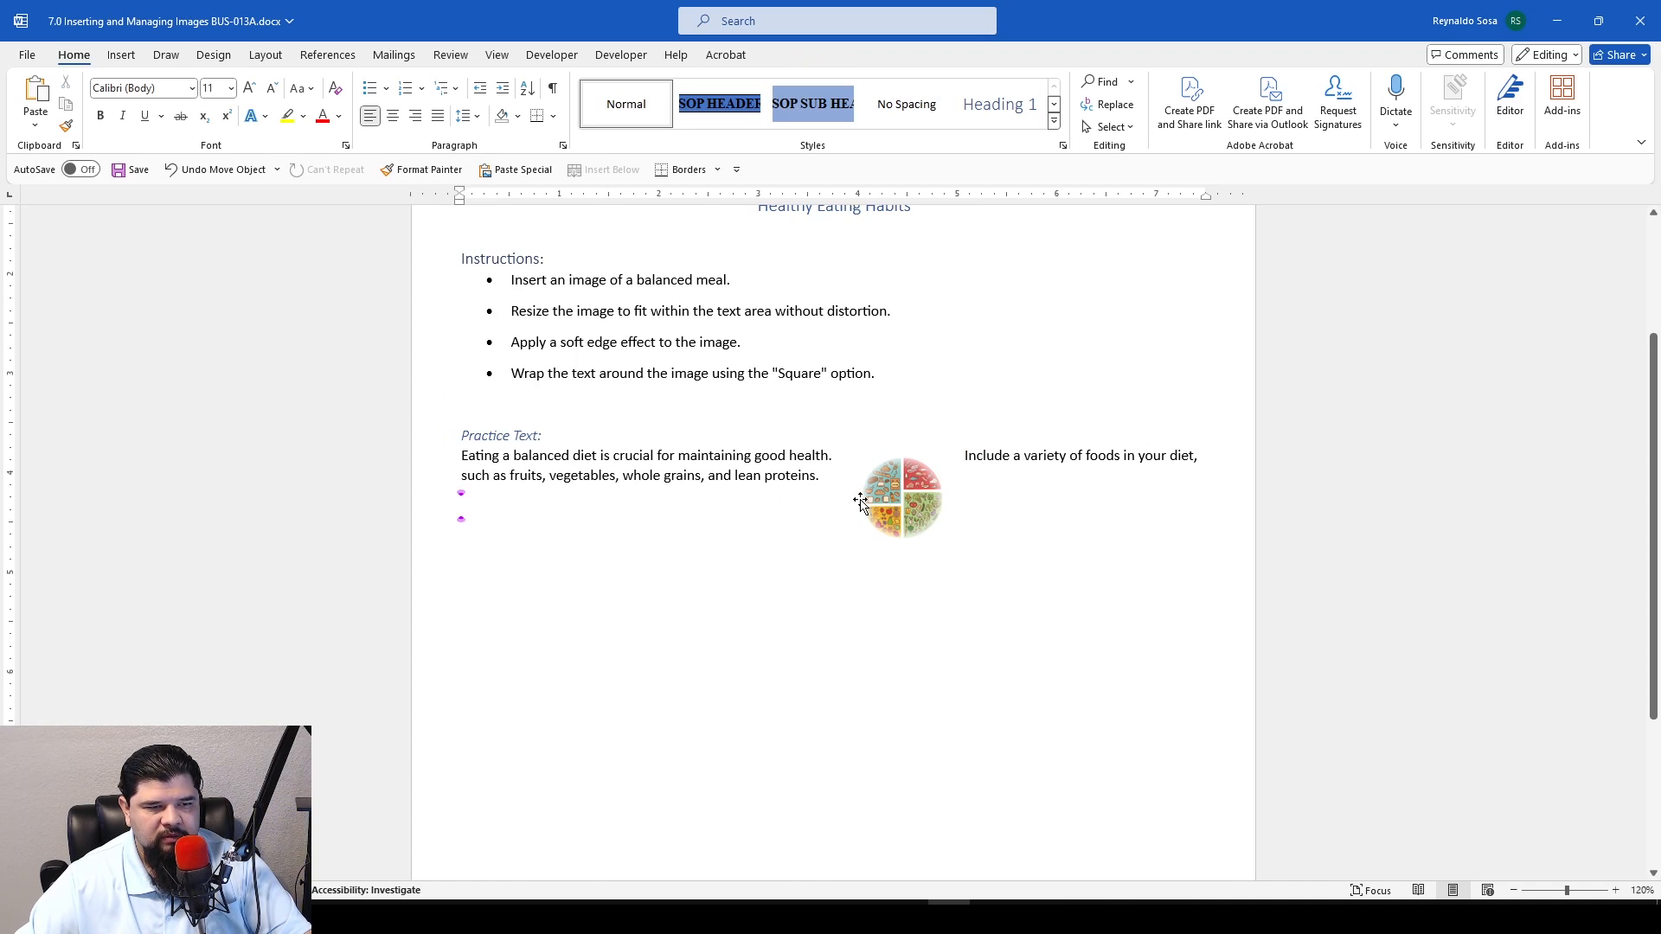
{"action": "left_click_drag", "start_coordinate": [908, 504], "coordinate": [869, 520]}
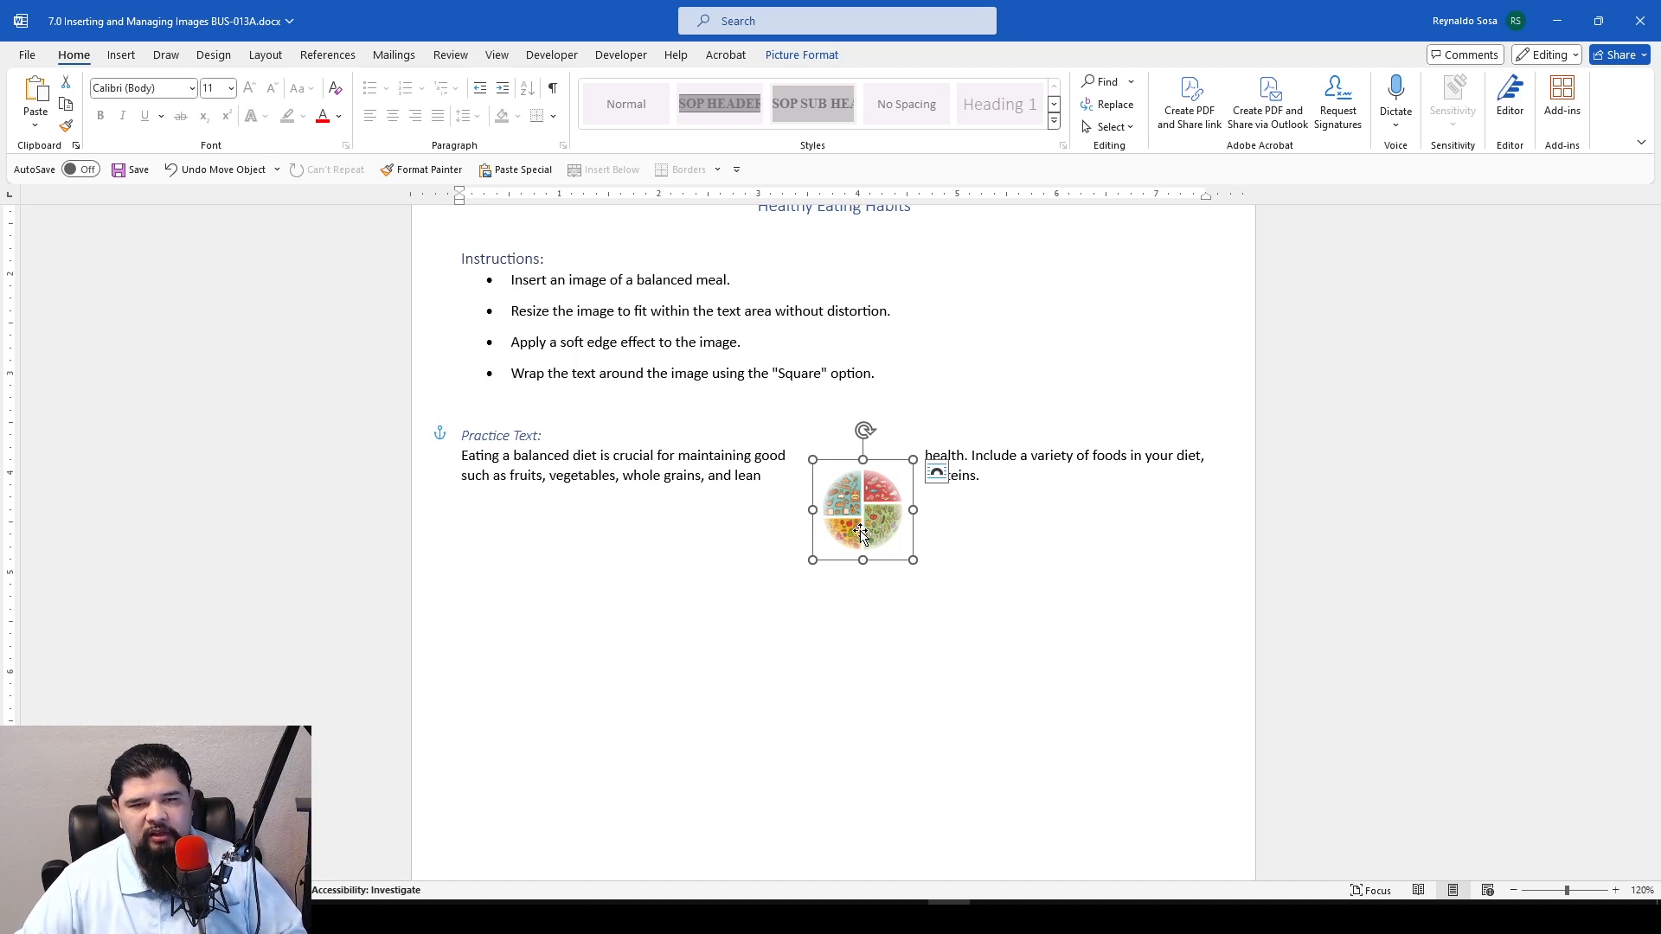
{"action": "left_click", "coordinate": [1016, 545]}
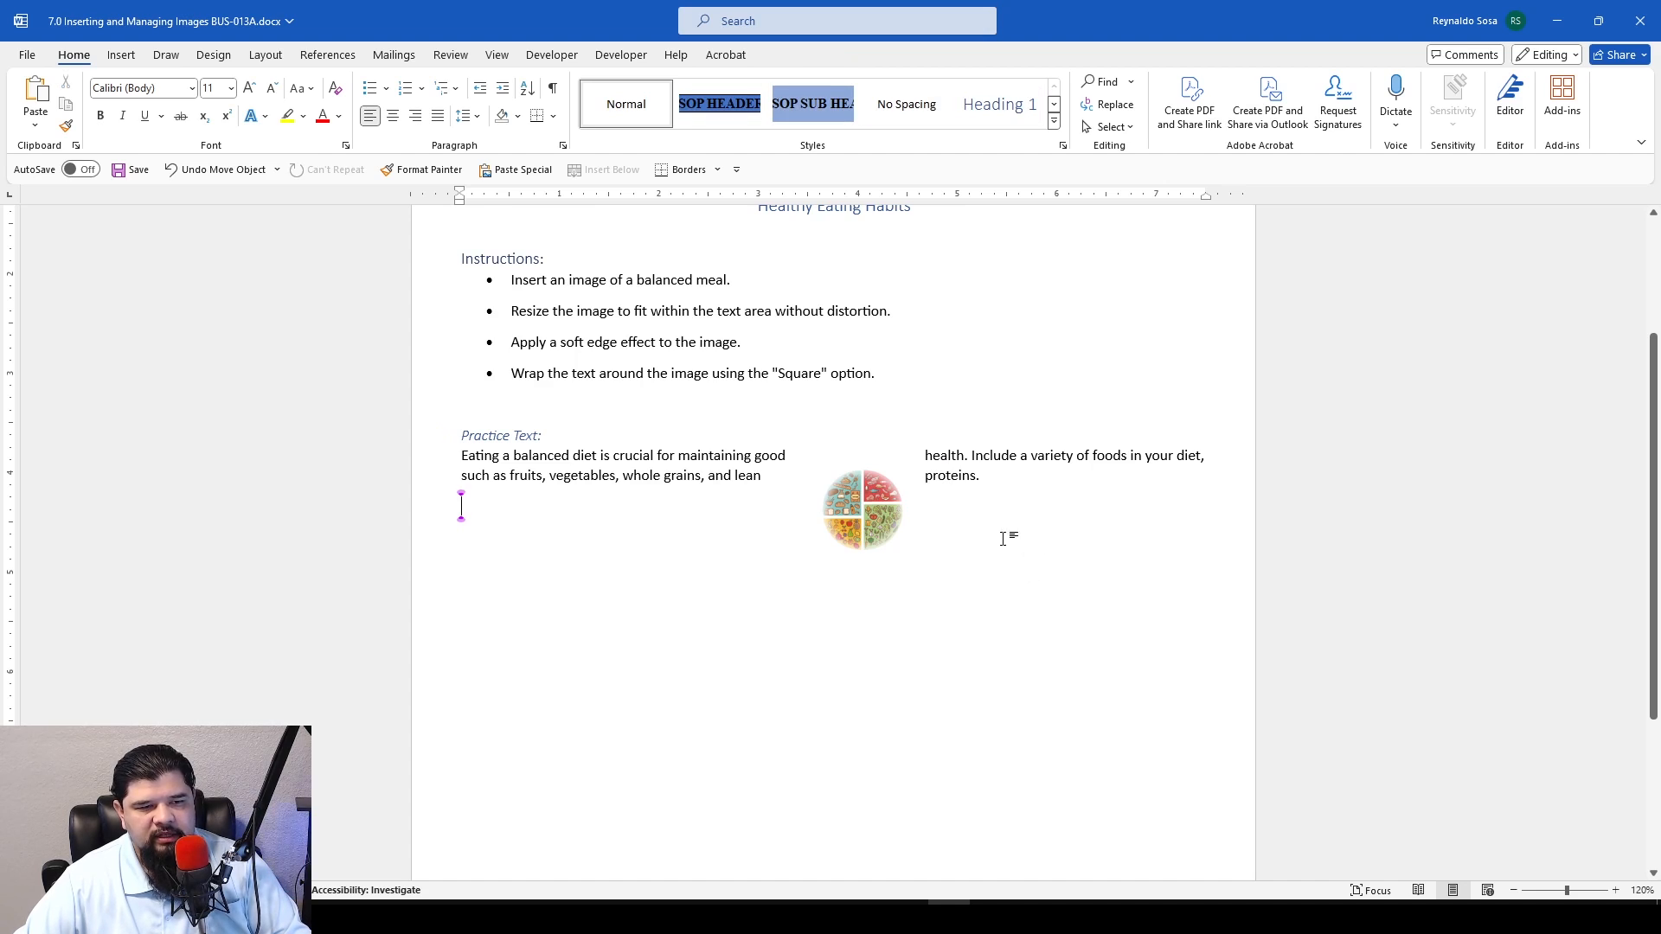
{"action": "left_click", "coordinate": [874, 517]}
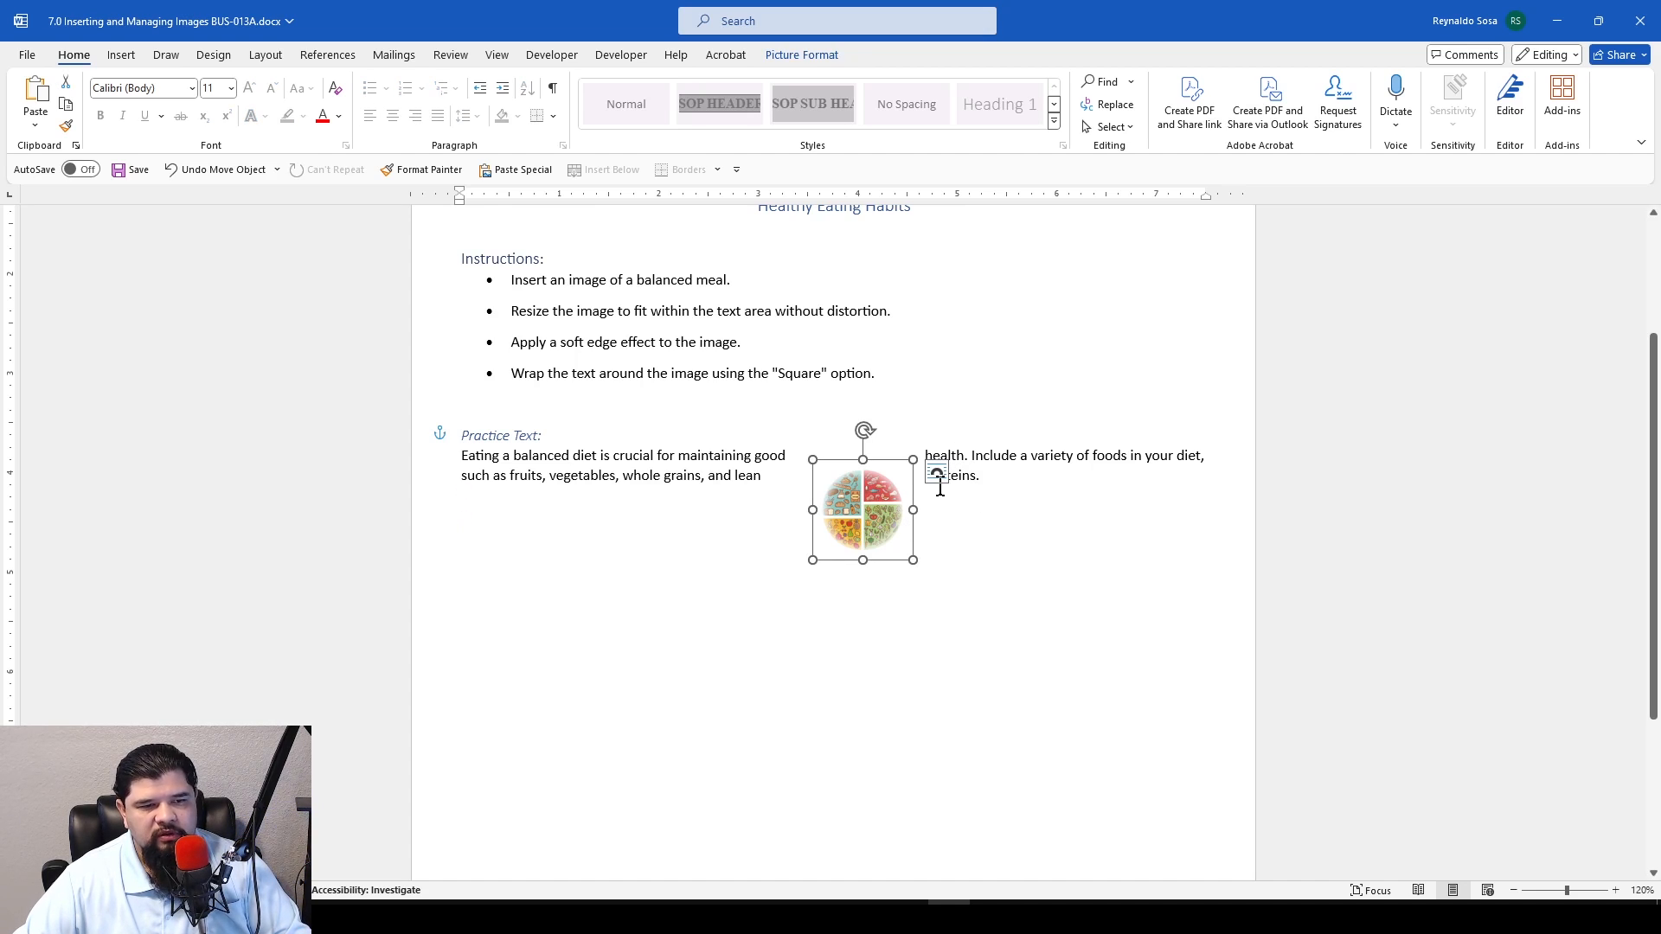
Change the plate image's text wrapping to Behind Text
{"action": "left_click", "coordinate": [836, 54]}
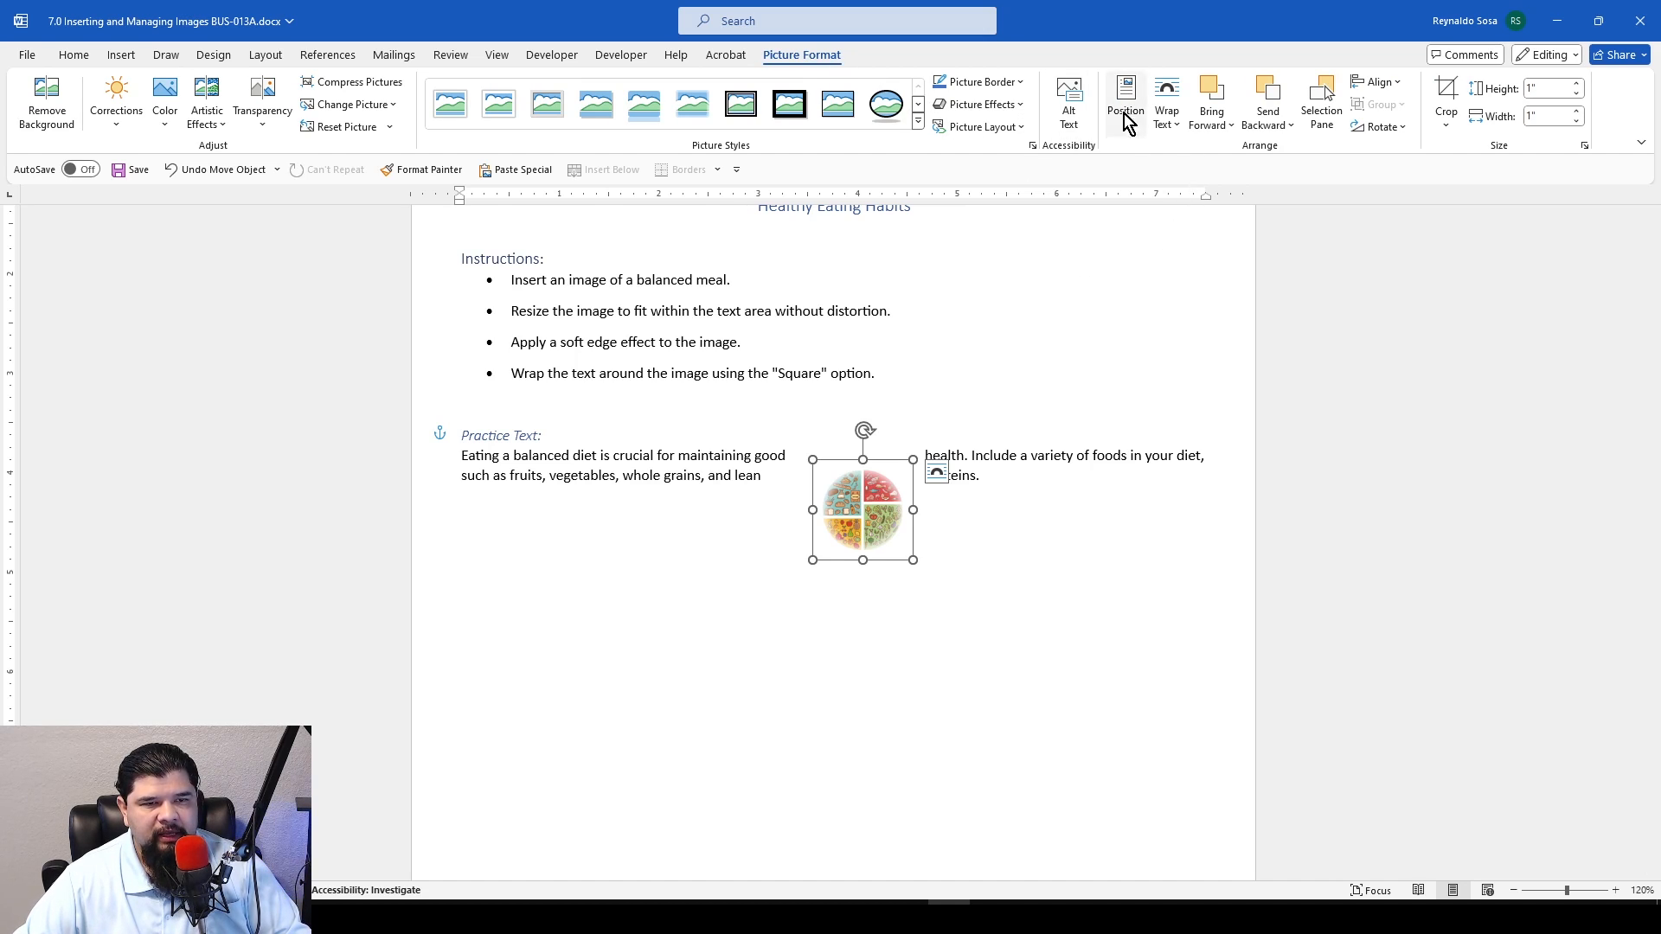
{"action": "left_click", "coordinate": [1180, 123]}
{"action": "left_click", "coordinate": [1118, 158]}
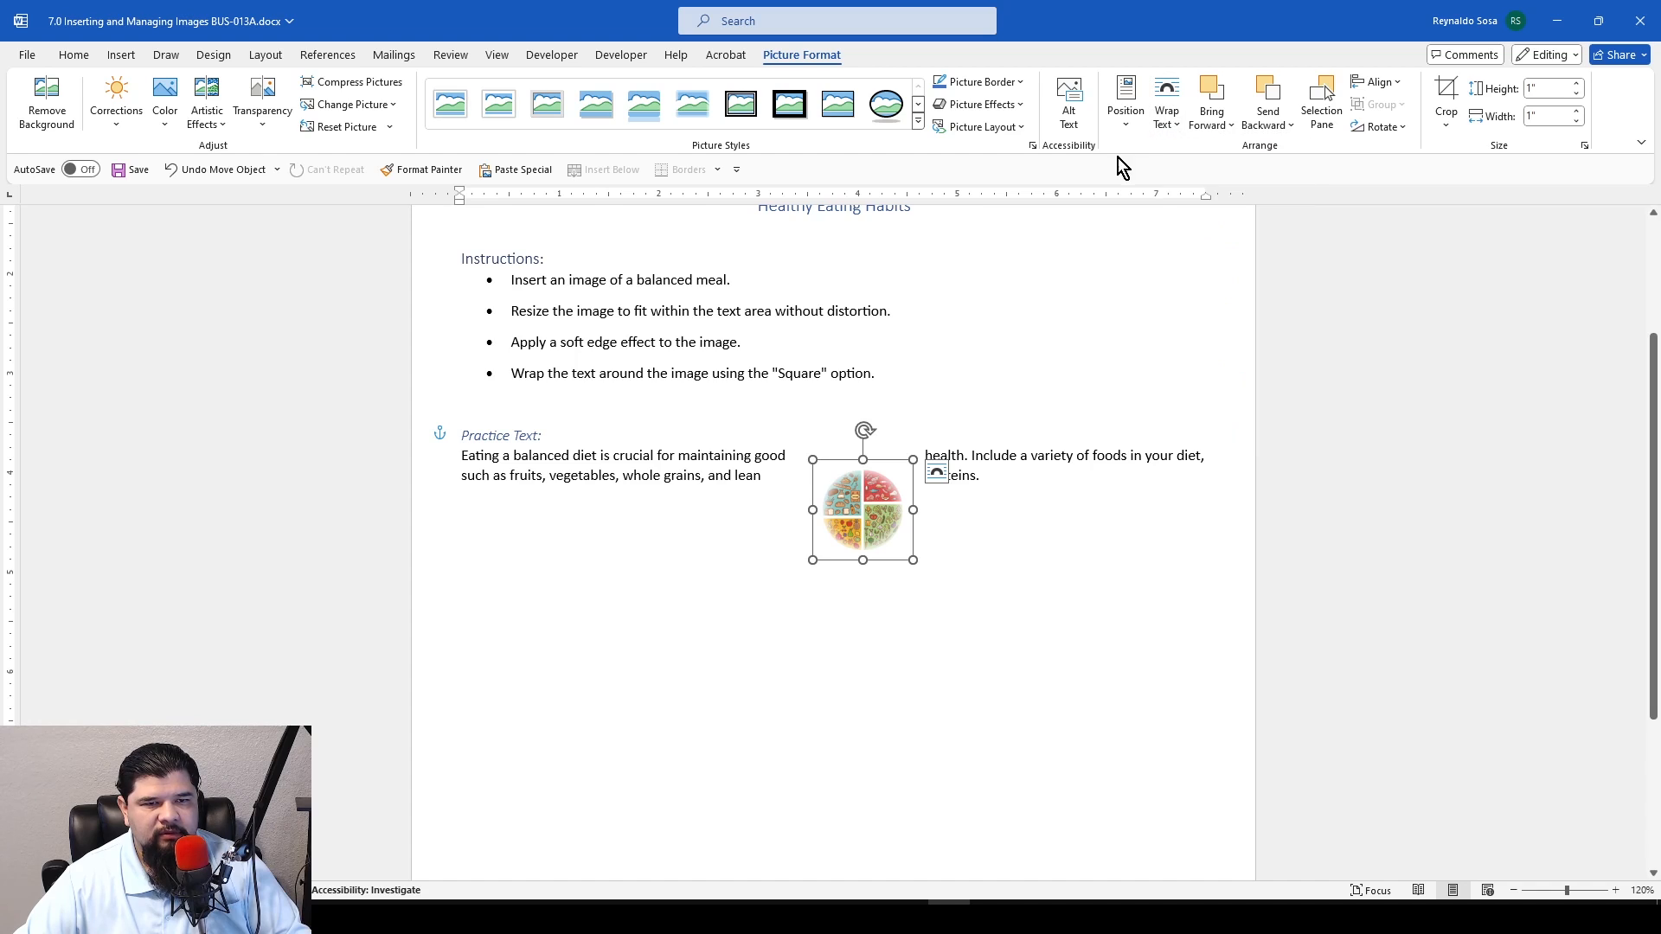
{"action": "left_click", "coordinate": [1180, 123]}
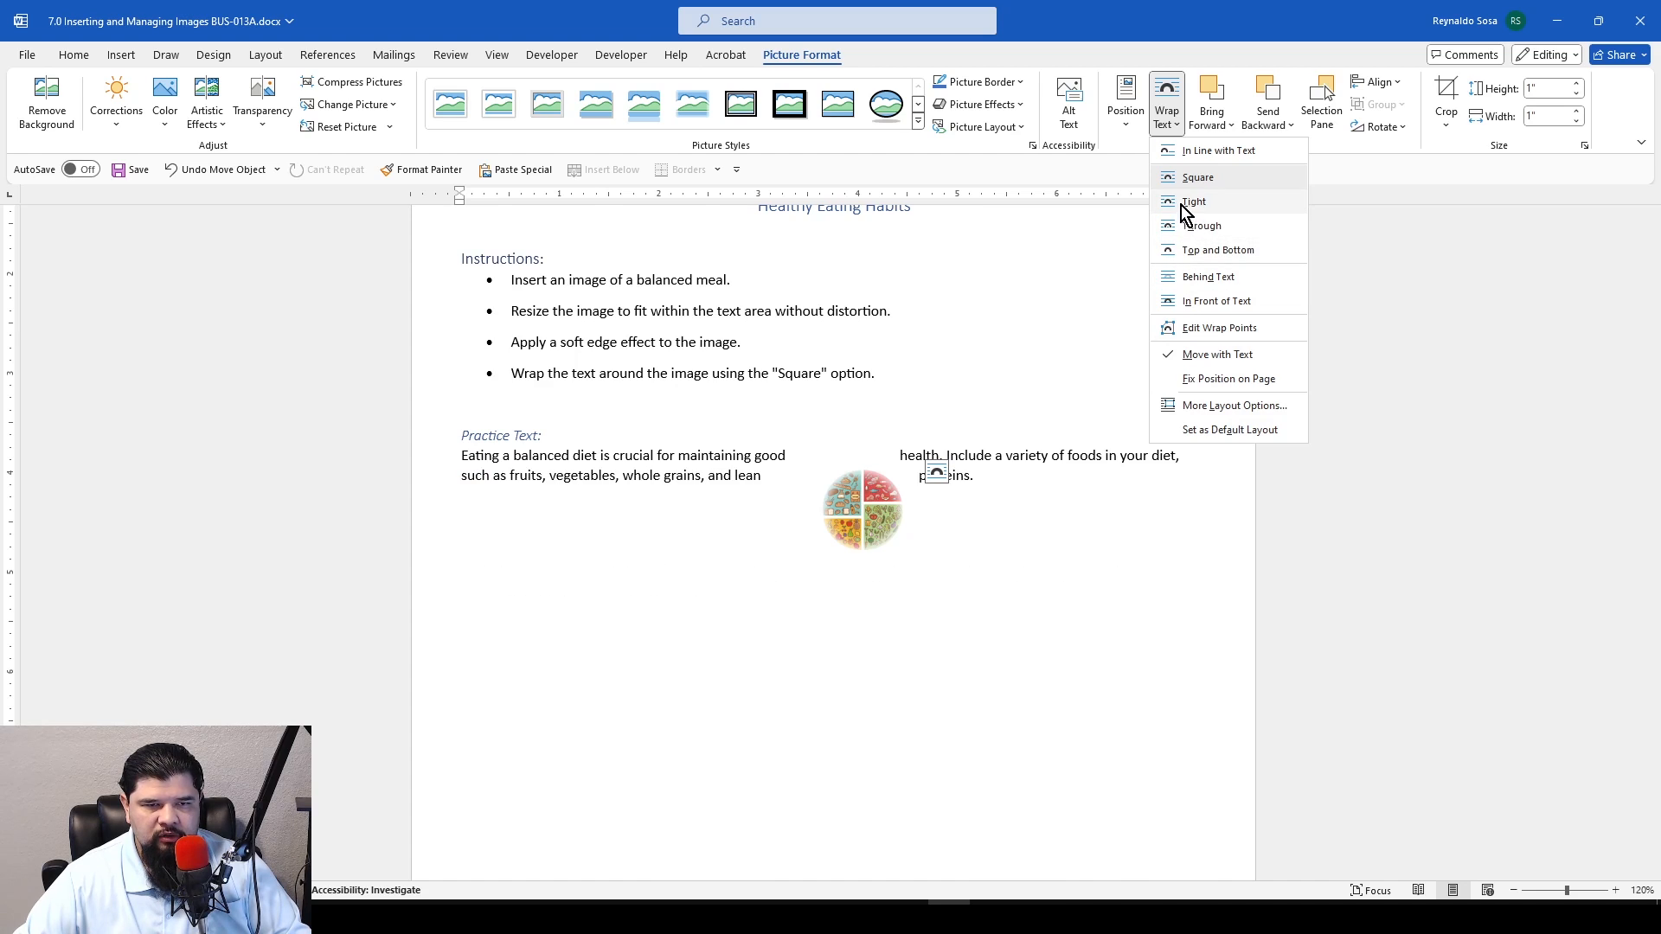
{"action": "left_click", "coordinate": [1173, 274]}
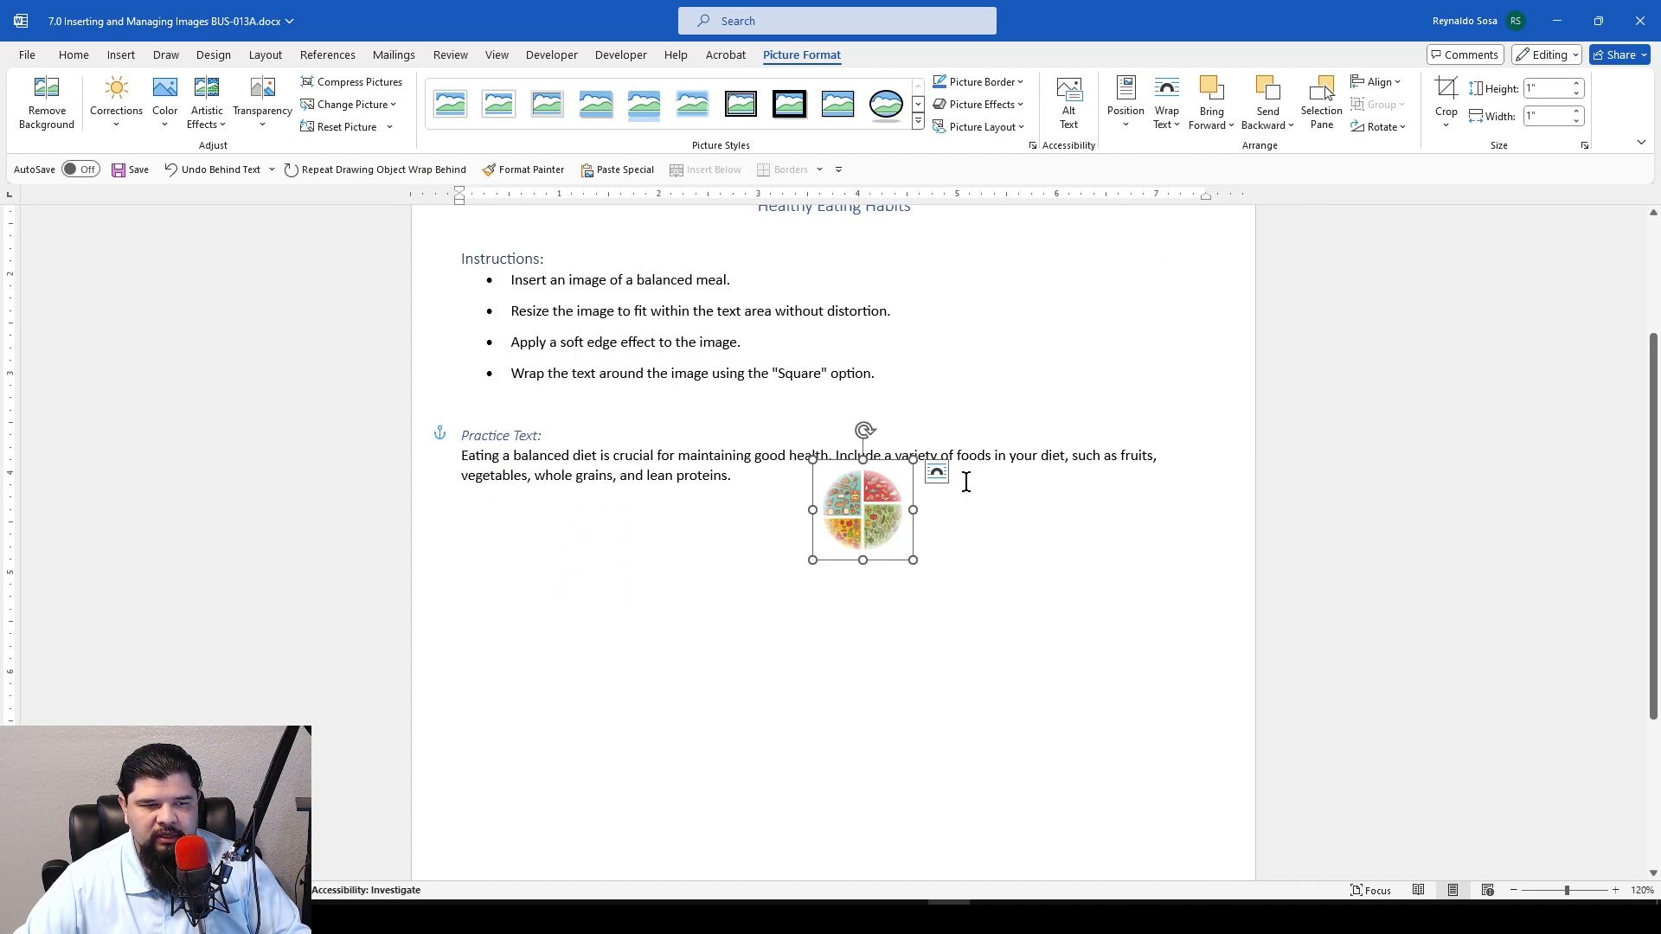
Move the plate image behind the practice text and back below the paragraph to try out the wrapping
{"action": "left_click_drag", "start_coordinate": [852, 526], "coordinate": [829, 502]}
{"action": "mouse_move", "coordinate": [794, 493]}
{"action": "left_mouse_down"}
{"action": "mouse_move", "coordinate": [759, 484]}
{"action": "mouse_move", "coordinate": [1064, 482]}
{"action": "mouse_move", "coordinate": [611, 482]}
{"action": "mouse_move", "coordinate": [917, 506]}
{"action": "mouse_move", "coordinate": [800, 506]}
{"action": "mouse_move", "coordinate": [795, 488]}
{"action": "mouse_move", "coordinate": [814, 613]}
{"action": "mouse_move", "coordinate": [820, 441]}
{"action": "mouse_move", "coordinate": [882, 524]}
{"action": "left_mouse_up"}
{"action": "left_click", "coordinate": [787, 563]}
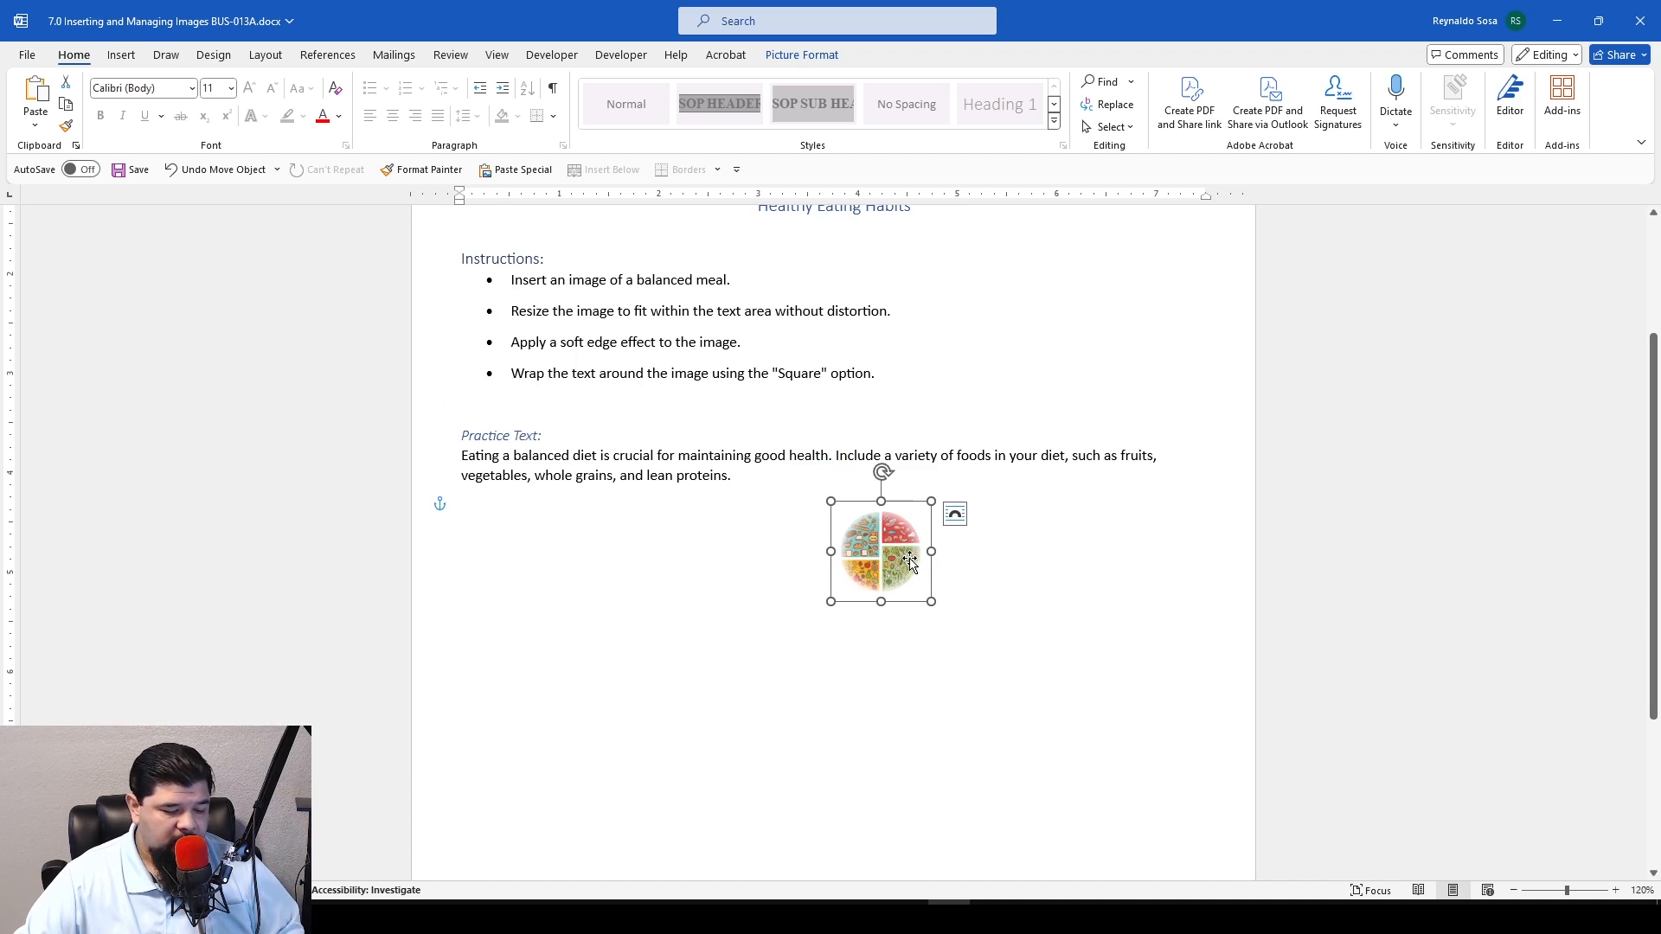
Undo the latest plate image moves and the Behind Text wrapping change
{"action": "key", "text": "ctrl+z"}
{"action": "key", "text": "ctrl+z"}
{"action": "key", "text": "ctrl+z"}
{"action": "key", "text": "ctrl+z"}
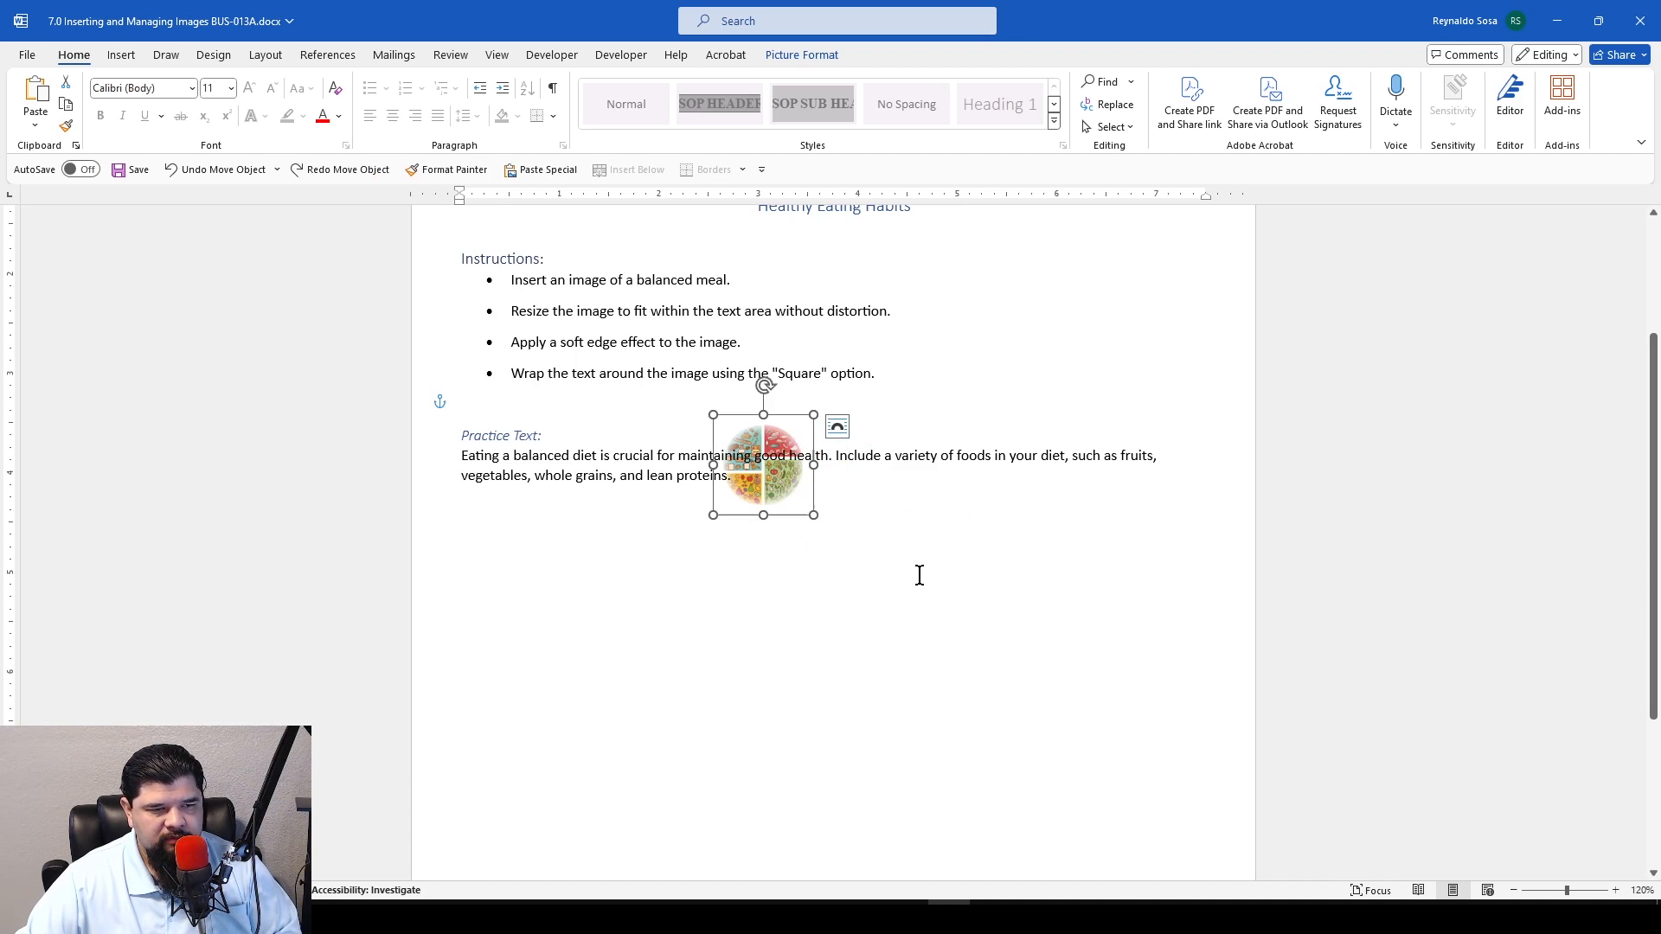
{"action": "key", "text": "ctrl+z"}
Nudge the plate image slightly up and left within the wrapped practice paragraph and deselect it
{"action": "mouse_move", "coordinate": [880, 517]}
{"action": "left_mouse_down"}
{"action": "mouse_move", "coordinate": [877, 495]}
{"action": "mouse_move", "coordinate": [877, 511]}
{"action": "left_mouse_up"}
{"action": "left_click", "coordinate": [1097, 633]}
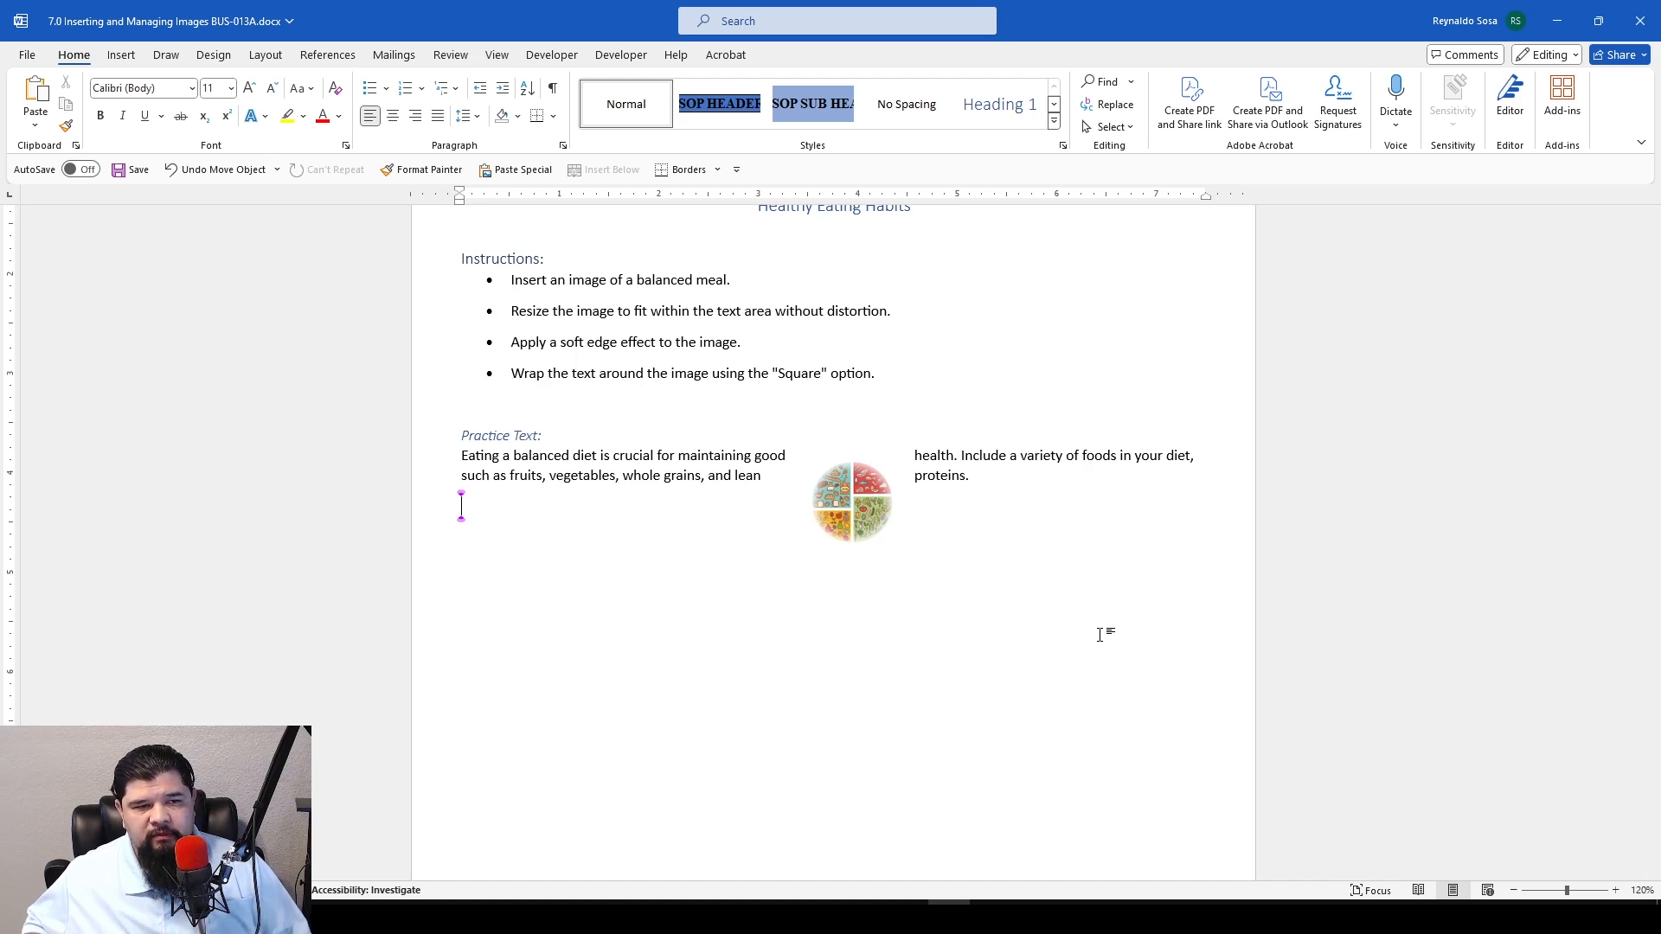
Open the page header for editing and return to the document body
{"action": "scroll", "coordinate": [1095, 628], "scroll_direction": "up", "scroll_amount": 3}
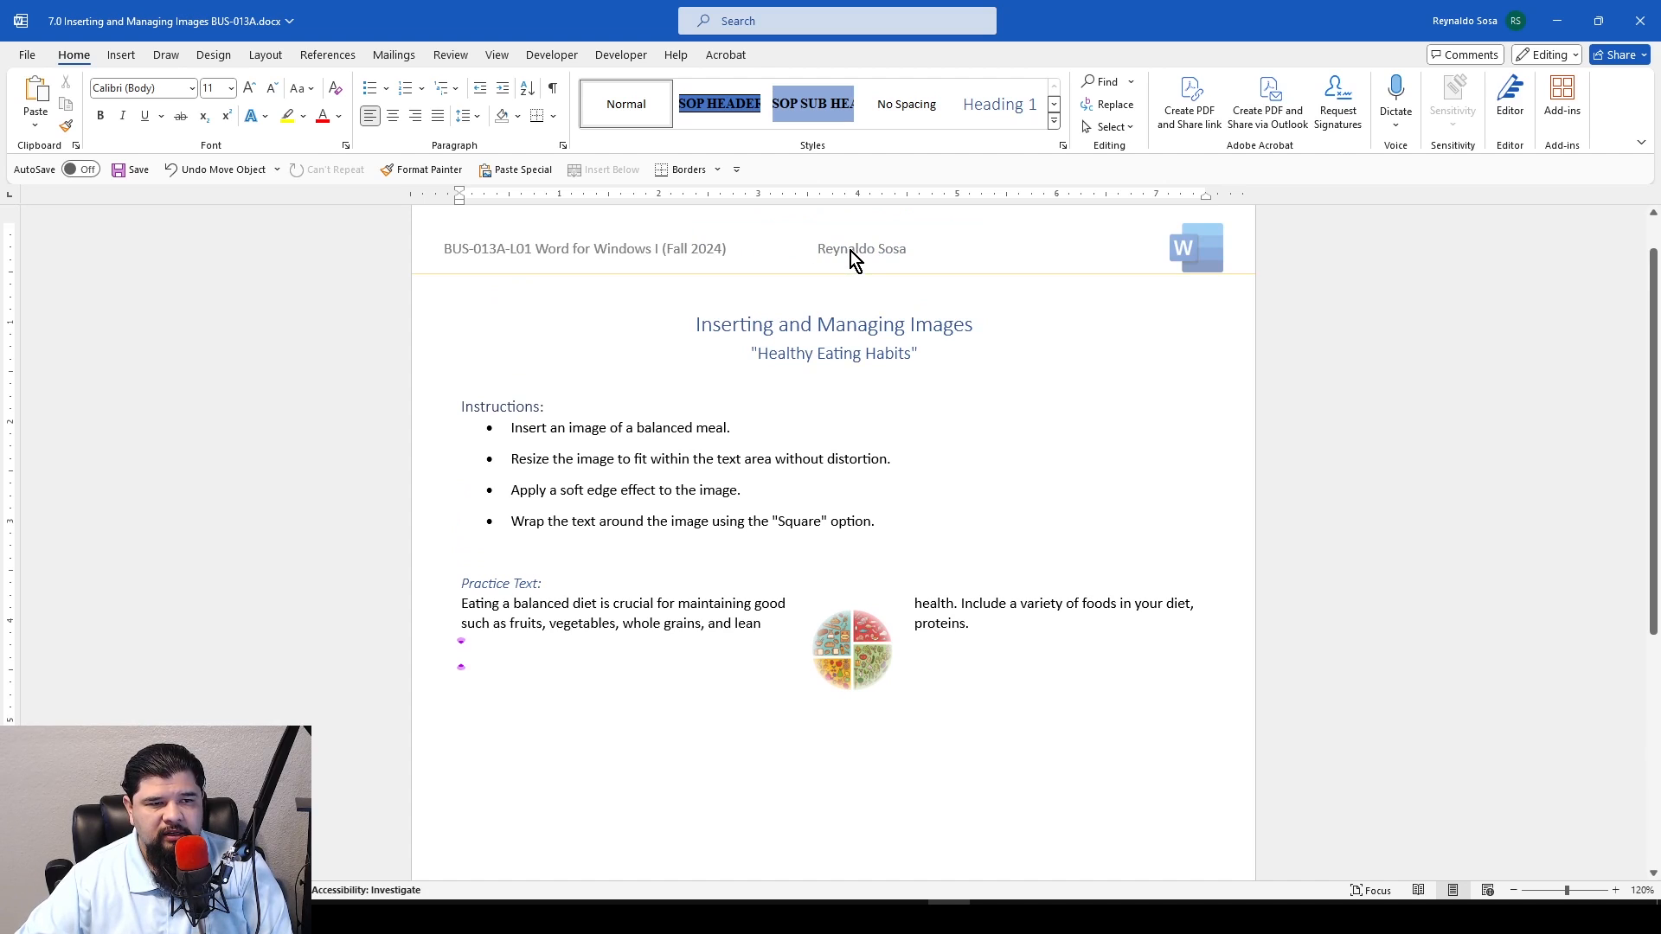
{"action": "double_click", "coordinate": [850, 251]}
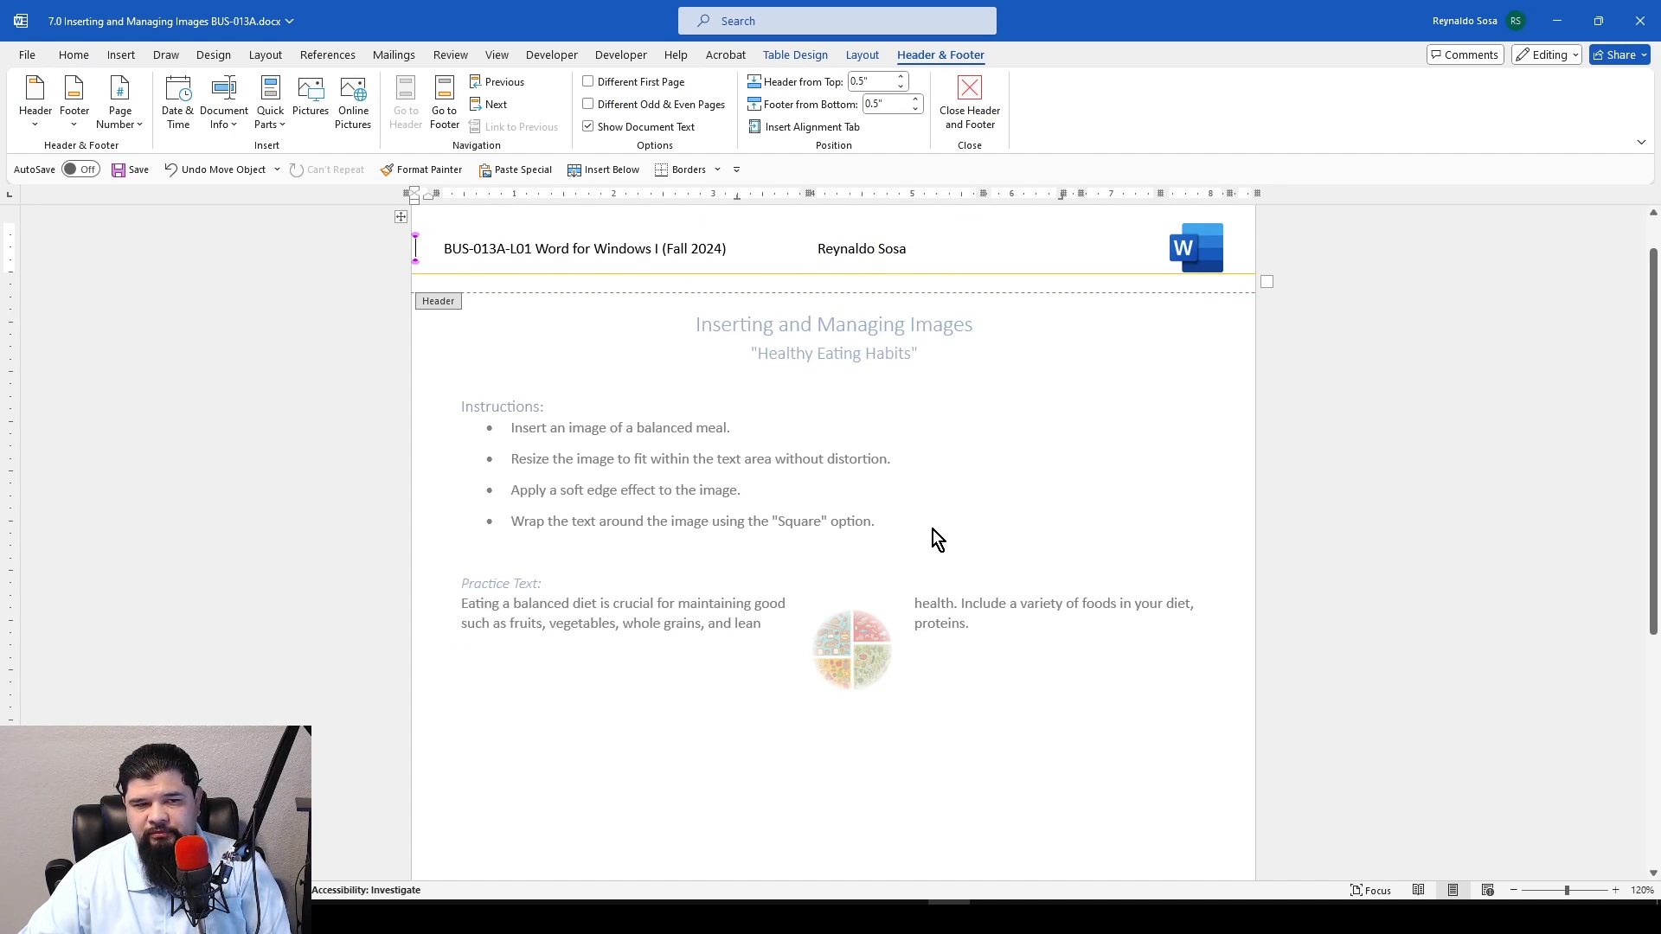
{"action": "double_click", "coordinate": [990, 673]}
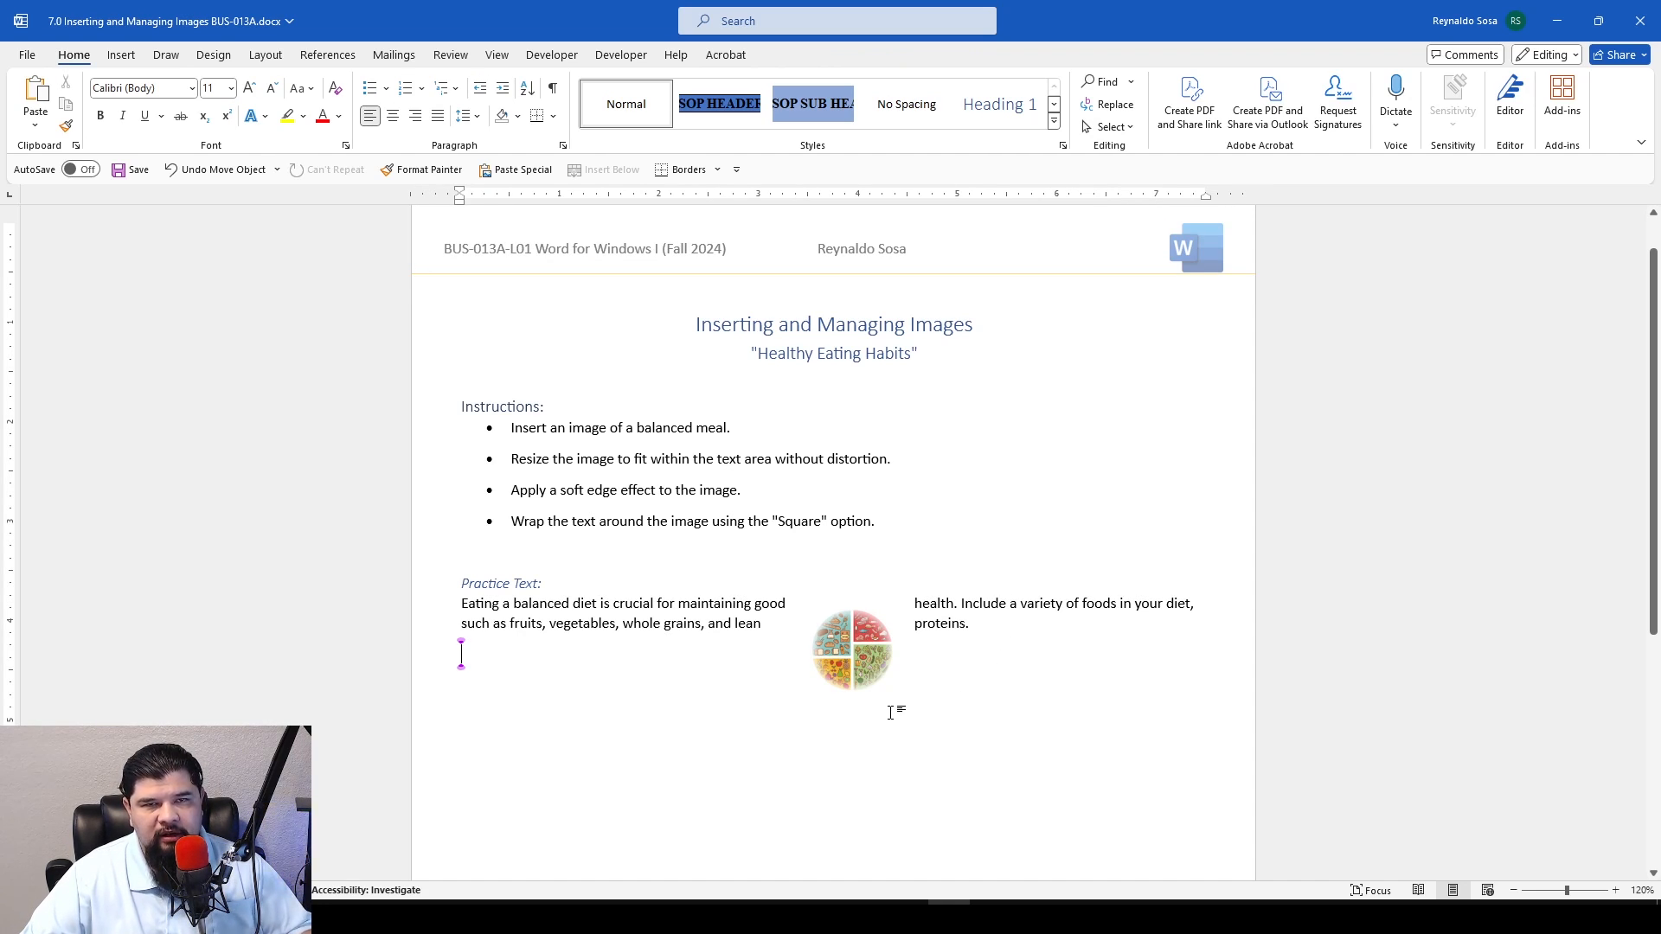
Set the plate image's text wrapping to Behind Text and position it behind the practice paragraph
{"action": "left_click", "coordinate": [837, 645]}
{"action": "mouse_move", "coordinate": [837, 644]}
{"action": "left_mouse_down"}
{"action": "mouse_move", "coordinate": [857, 661]}
{"action": "mouse_move", "coordinate": [796, 656]}
{"action": "left_mouse_up"}
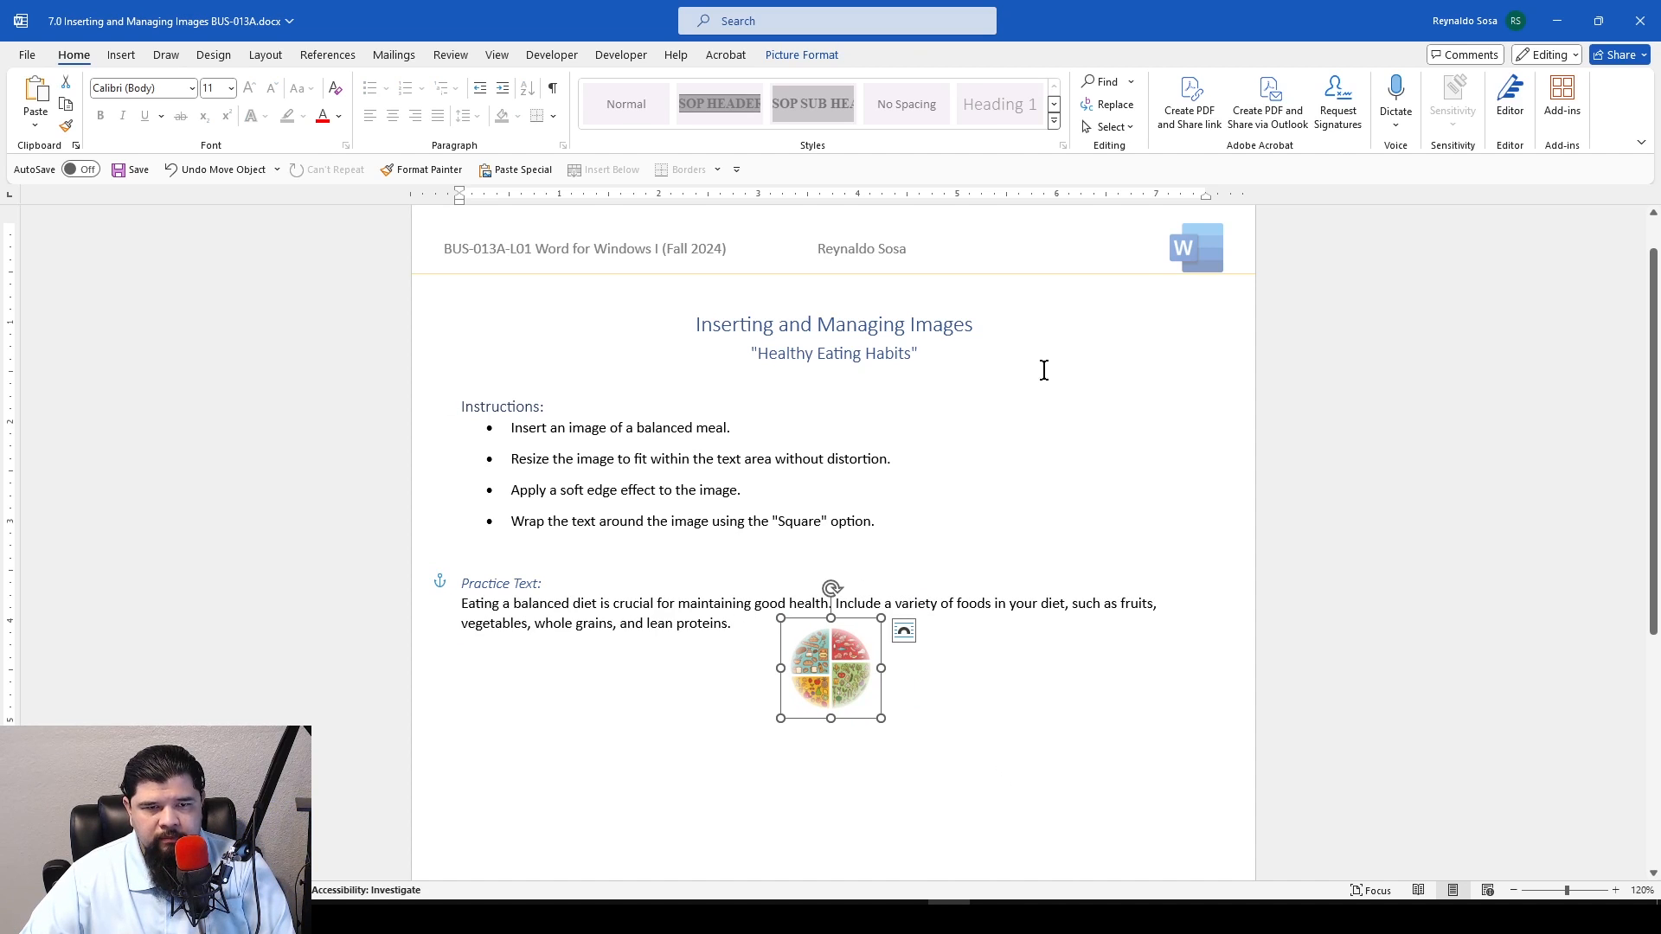
{"action": "left_click", "coordinate": [807, 56]}
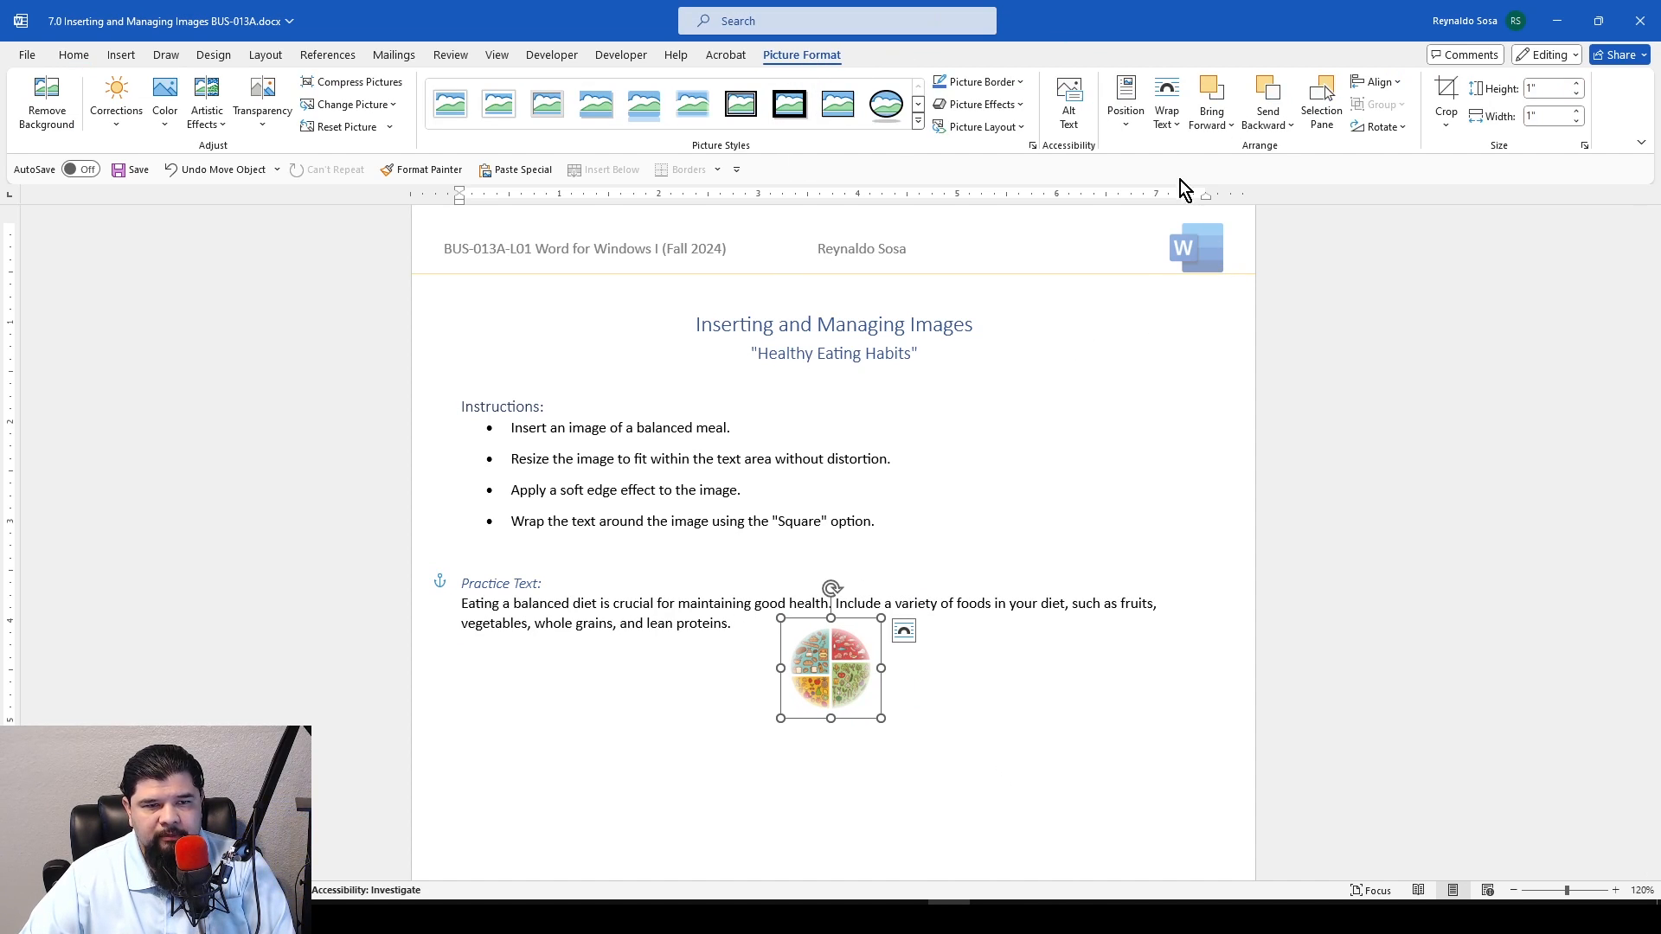
{"action": "left_click", "coordinate": [1167, 113]}
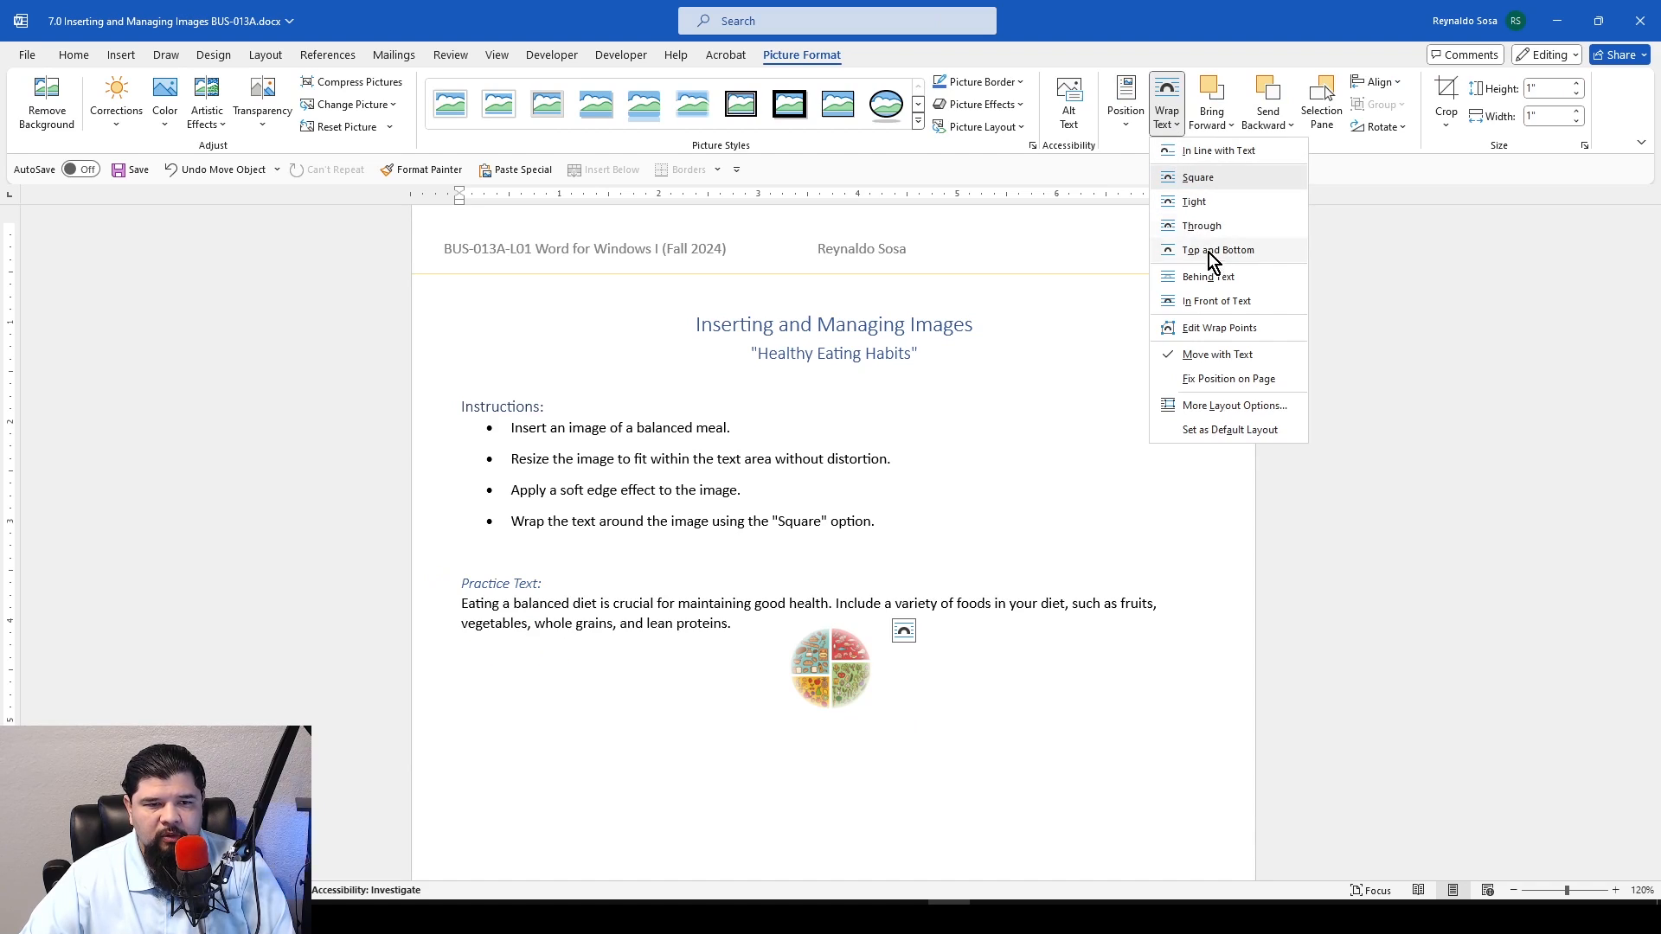
{"action": "left_click", "coordinate": [1211, 276]}
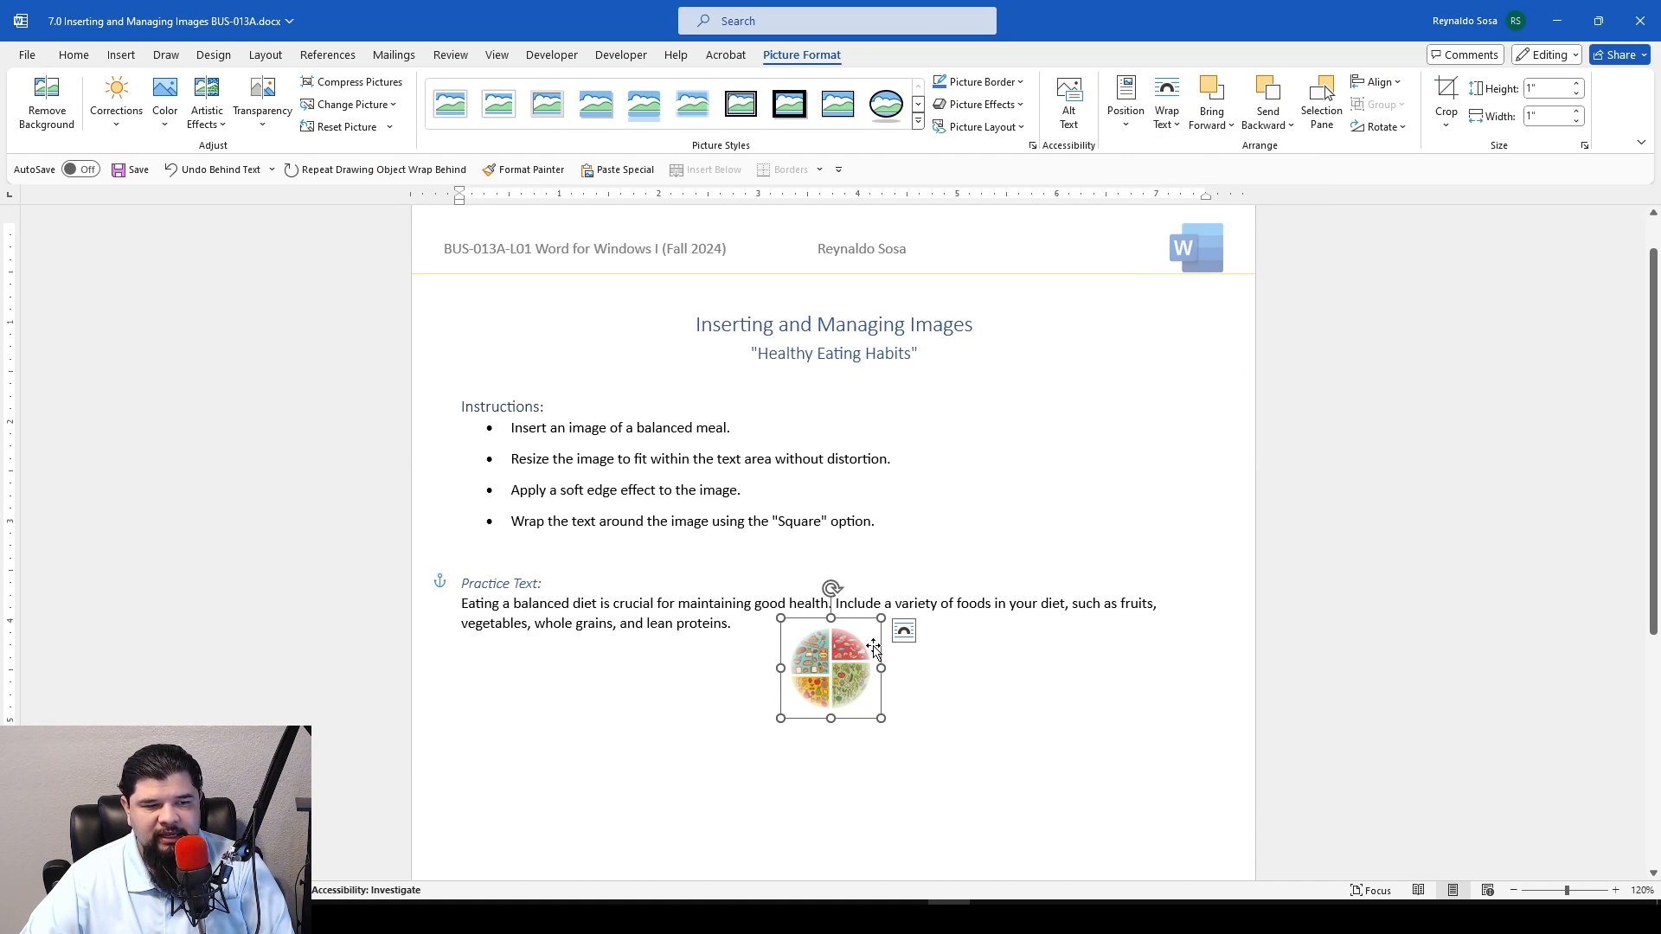
{"action": "left_click_drag", "start_coordinate": [831, 680], "coordinate": [825, 615]}
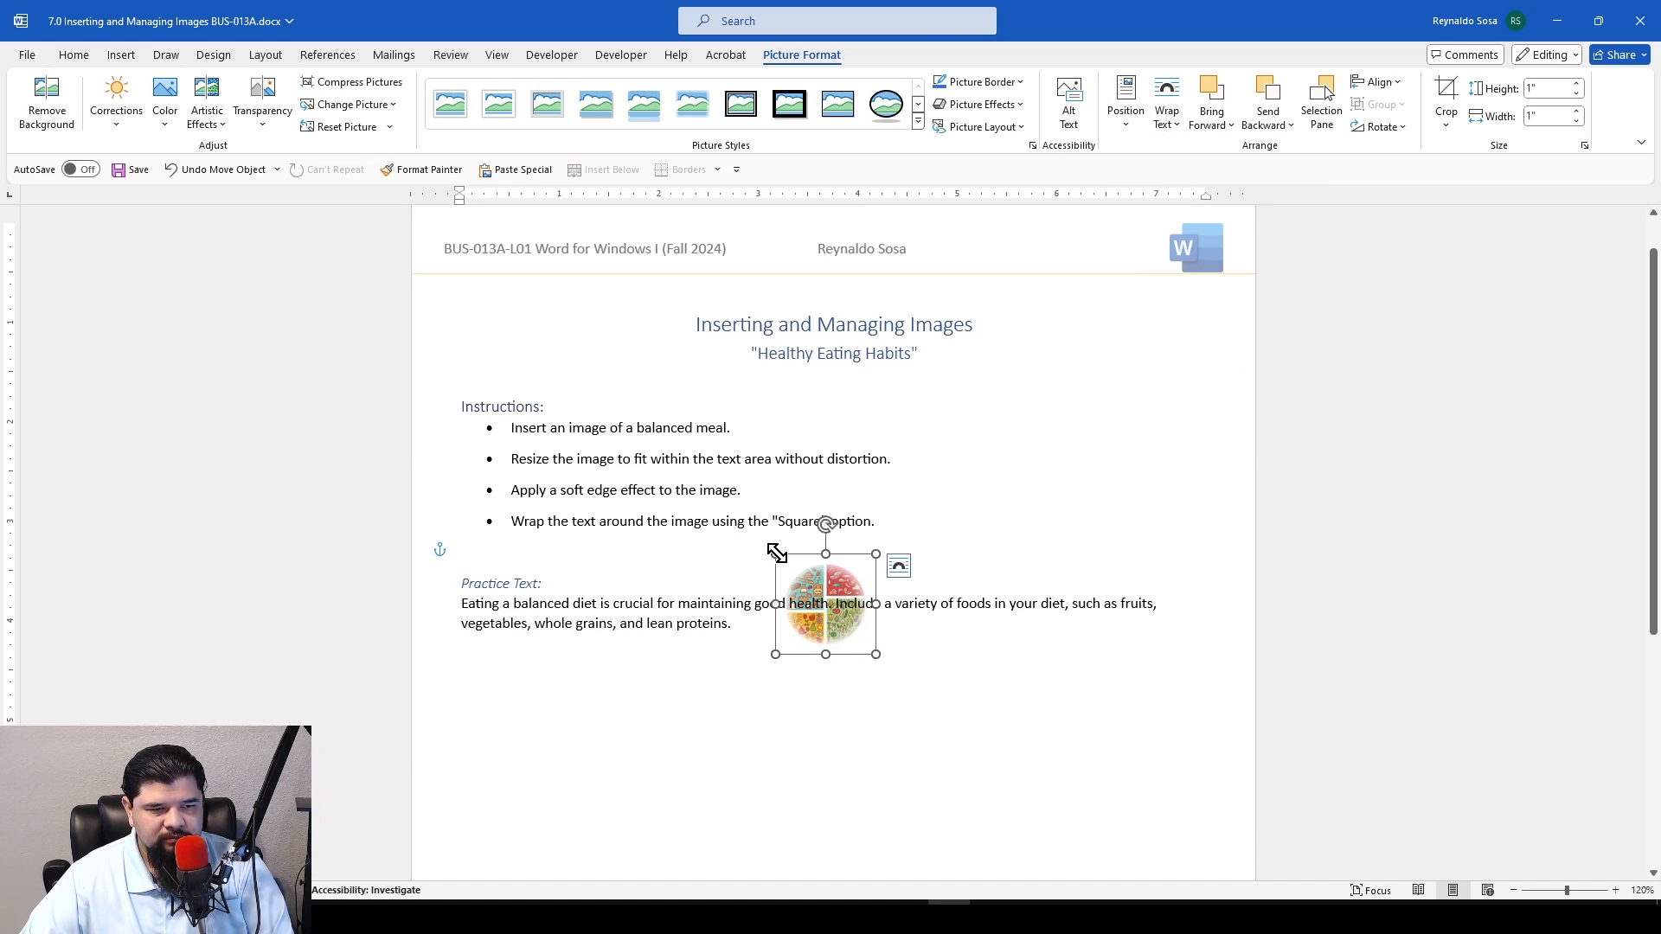
Try enlarging the plate image, then scale it proportionally to about 2.65 by 2.65 inches
{"action": "left_click_drag", "start_coordinate": [775, 555], "coordinate": [503, 283]}
{"action": "left_click_drag", "start_coordinate": [500, 377], "coordinate": [500, 377]}
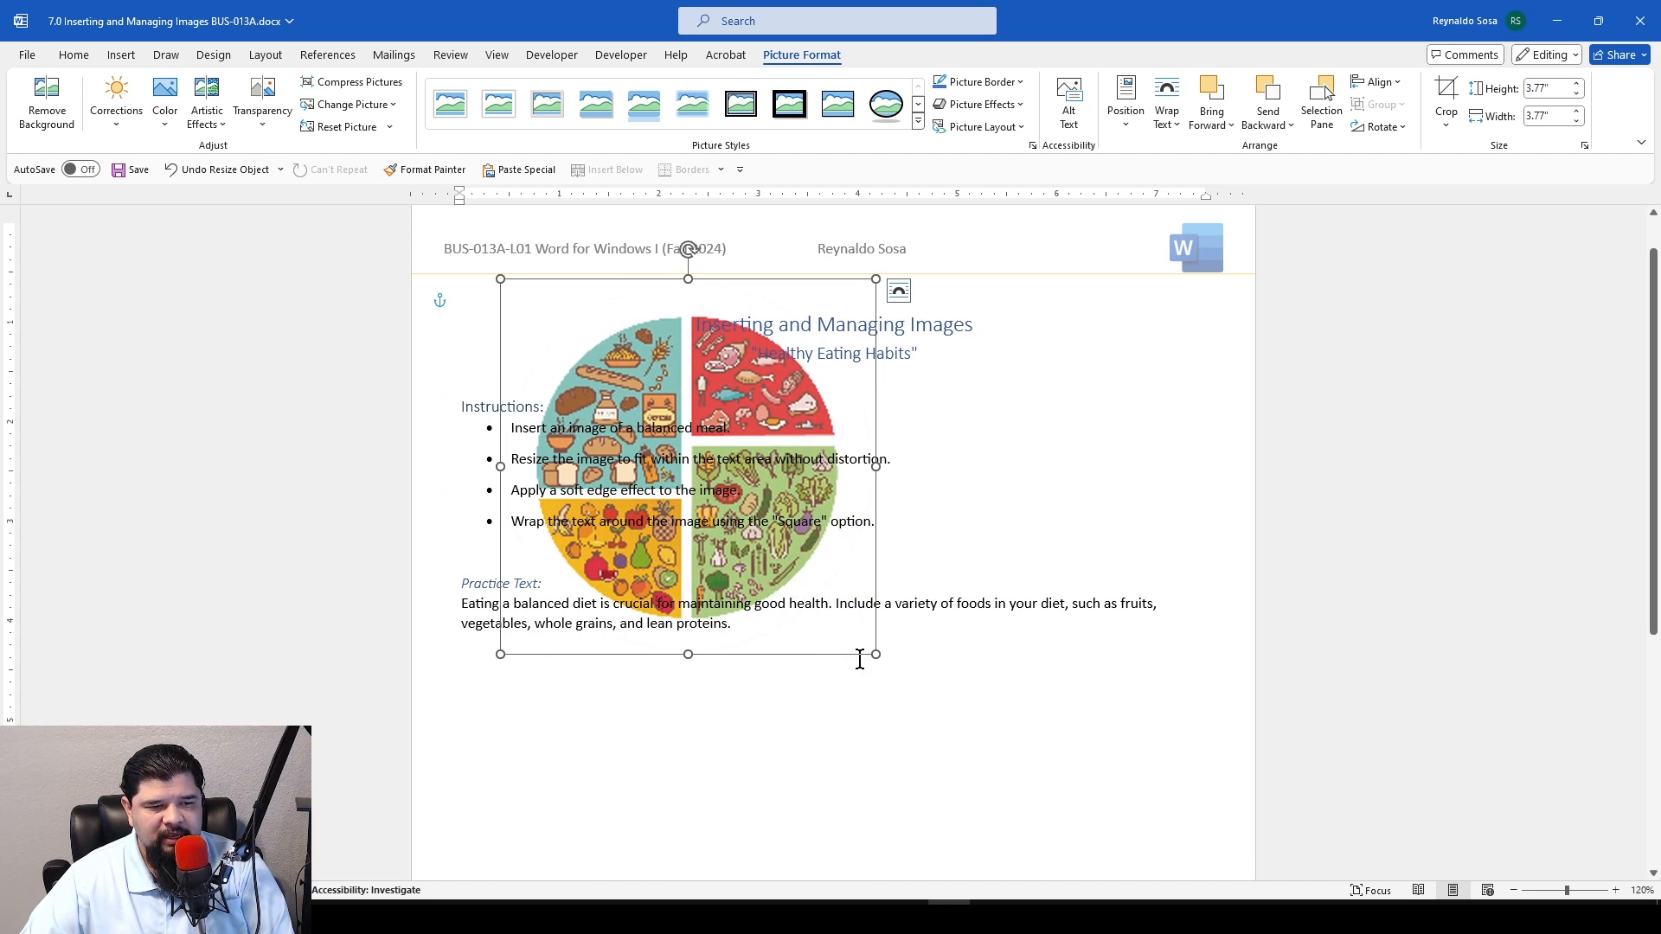
{"action": "left_click_drag", "start_coordinate": [872, 655], "coordinate": [1161, 834]}
{"action": "scroll", "coordinate": [1005, 714], "scroll_direction": "down", "scroll_amount": 3}
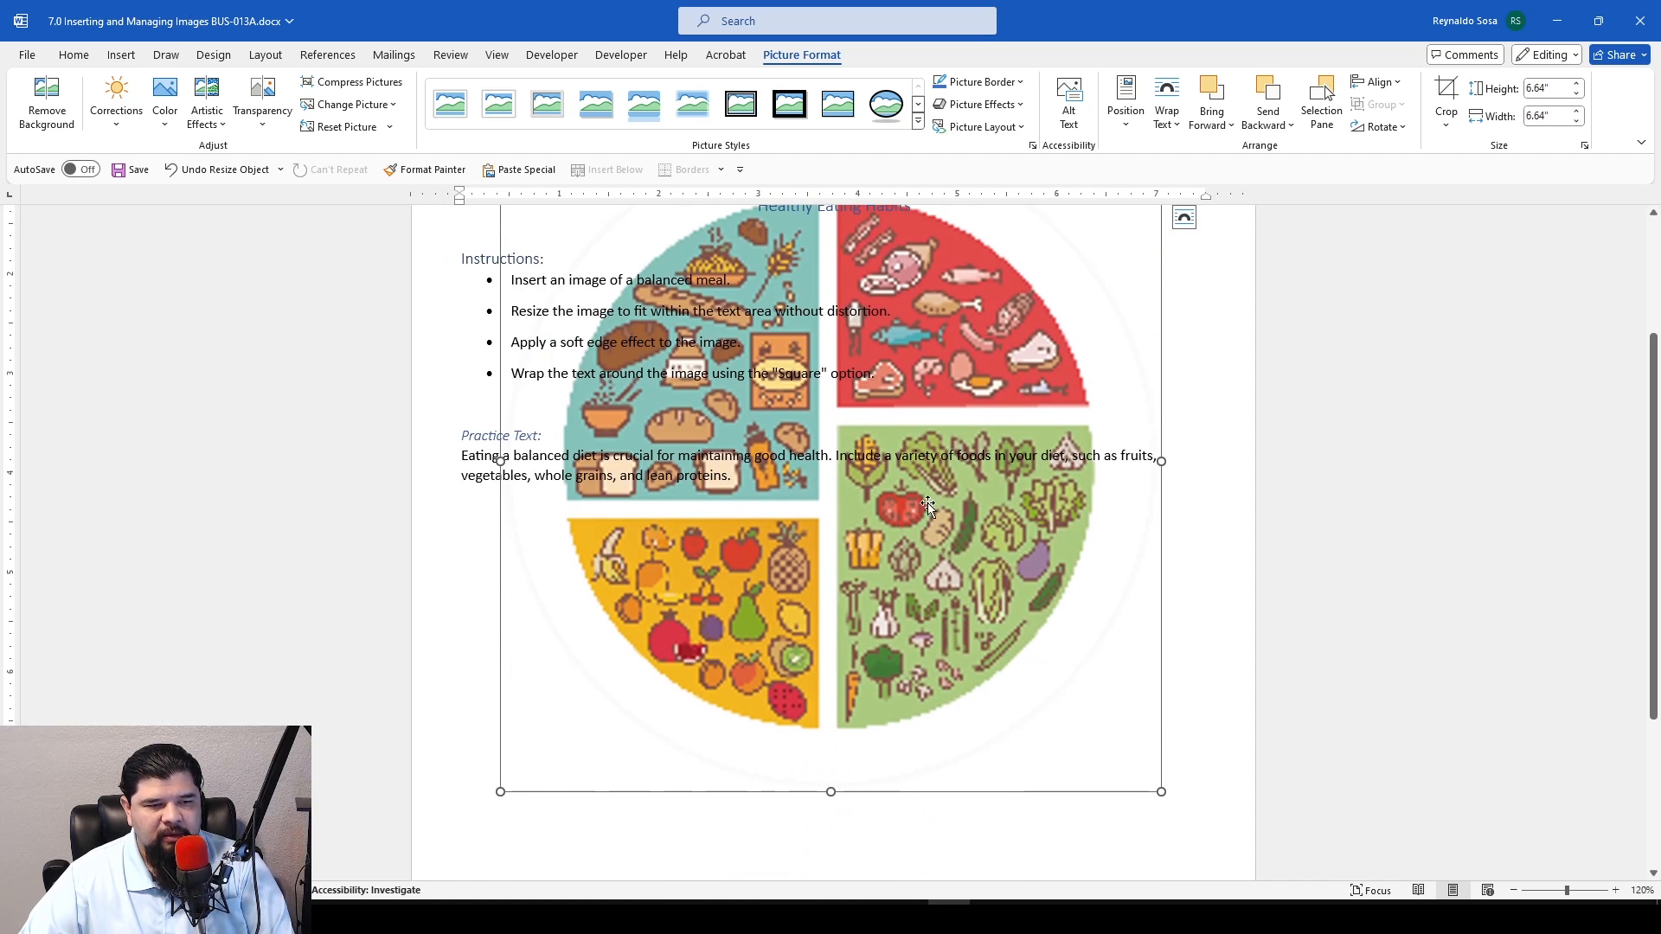
{"action": "left_click_drag", "start_coordinate": [1161, 792], "coordinate": [765, 397]}
Move the enlarged plate image down and right so it sits centered behind the practice text
{"action": "scroll", "coordinate": [829, 597], "scroll_direction": "up", "scroll_amount": 2}
{"action": "scroll", "coordinate": [828, 597], "scroll_direction": "up", "scroll_amount": 2}
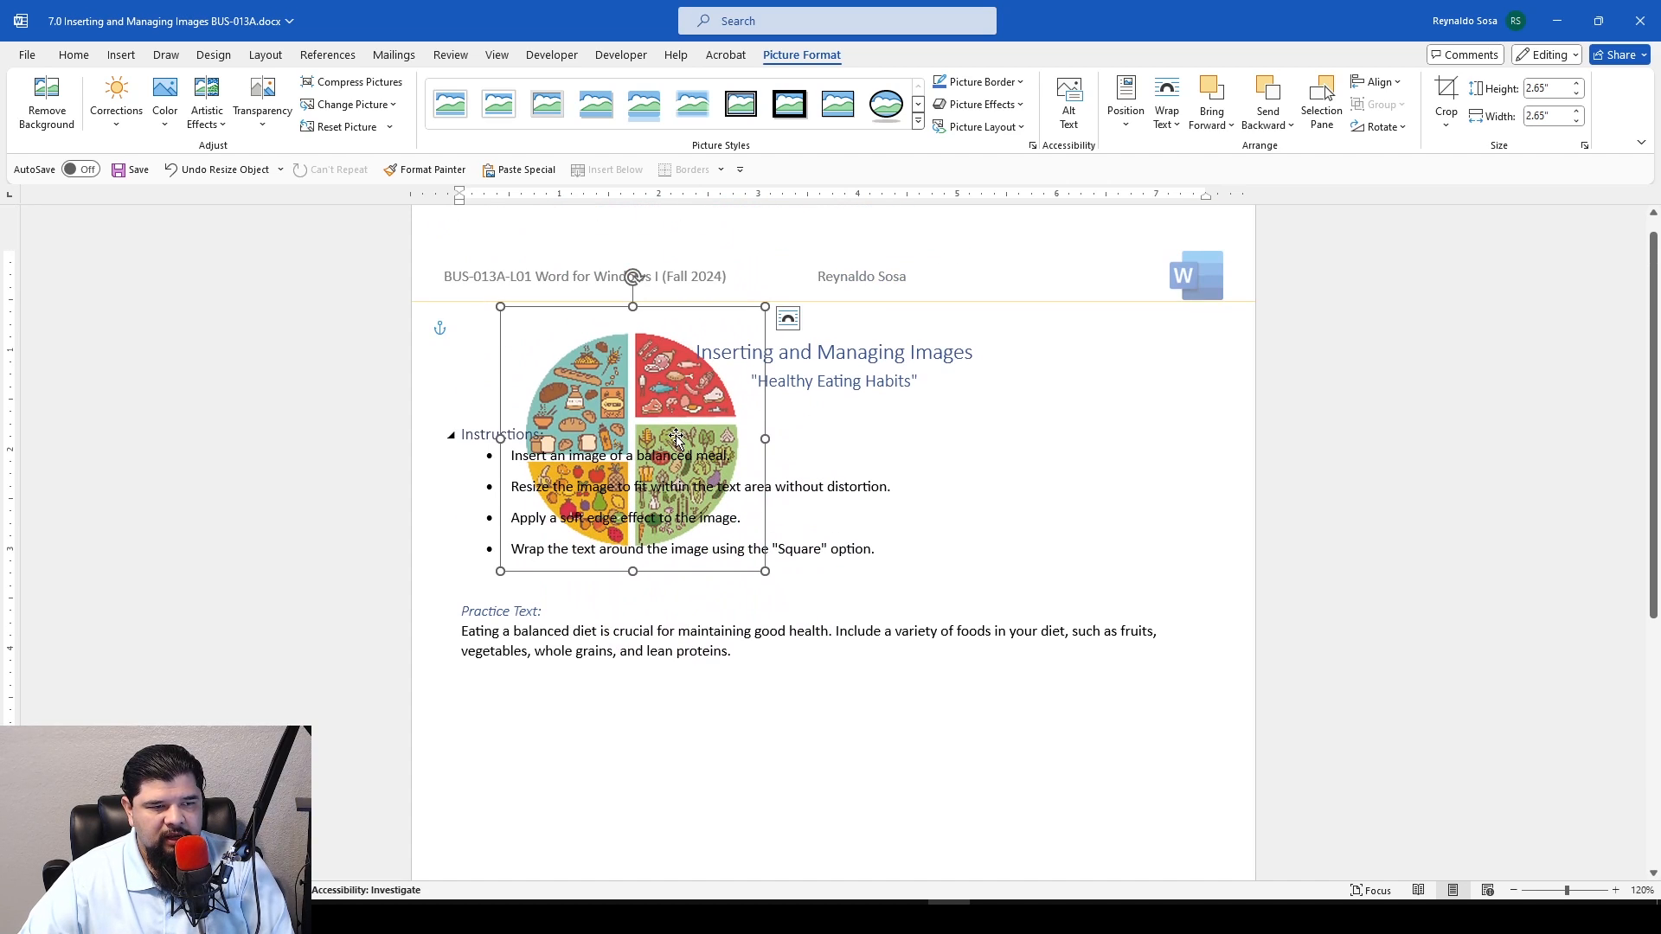
{"action": "left_click_drag", "start_coordinate": [674, 437], "coordinate": [856, 622]}
{"action": "scroll", "coordinate": [1020, 712], "scroll_direction": "down", "scroll_amount": 2}
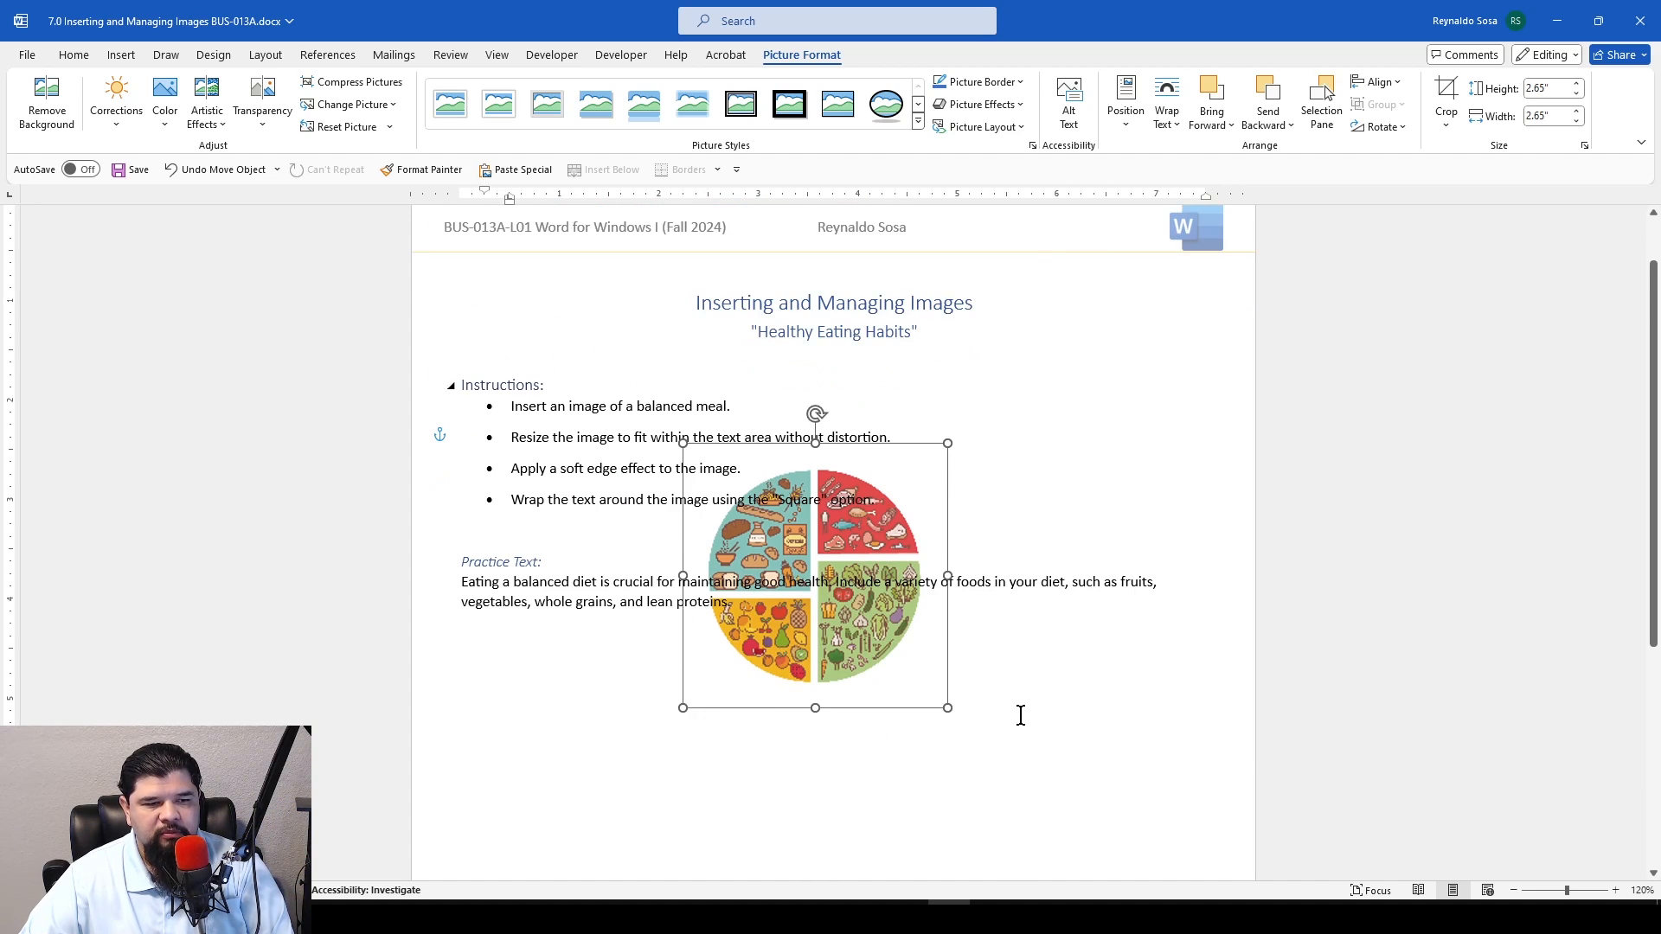
{"action": "scroll", "coordinate": [1004, 630], "scroll_direction": "down", "scroll_amount": 6}
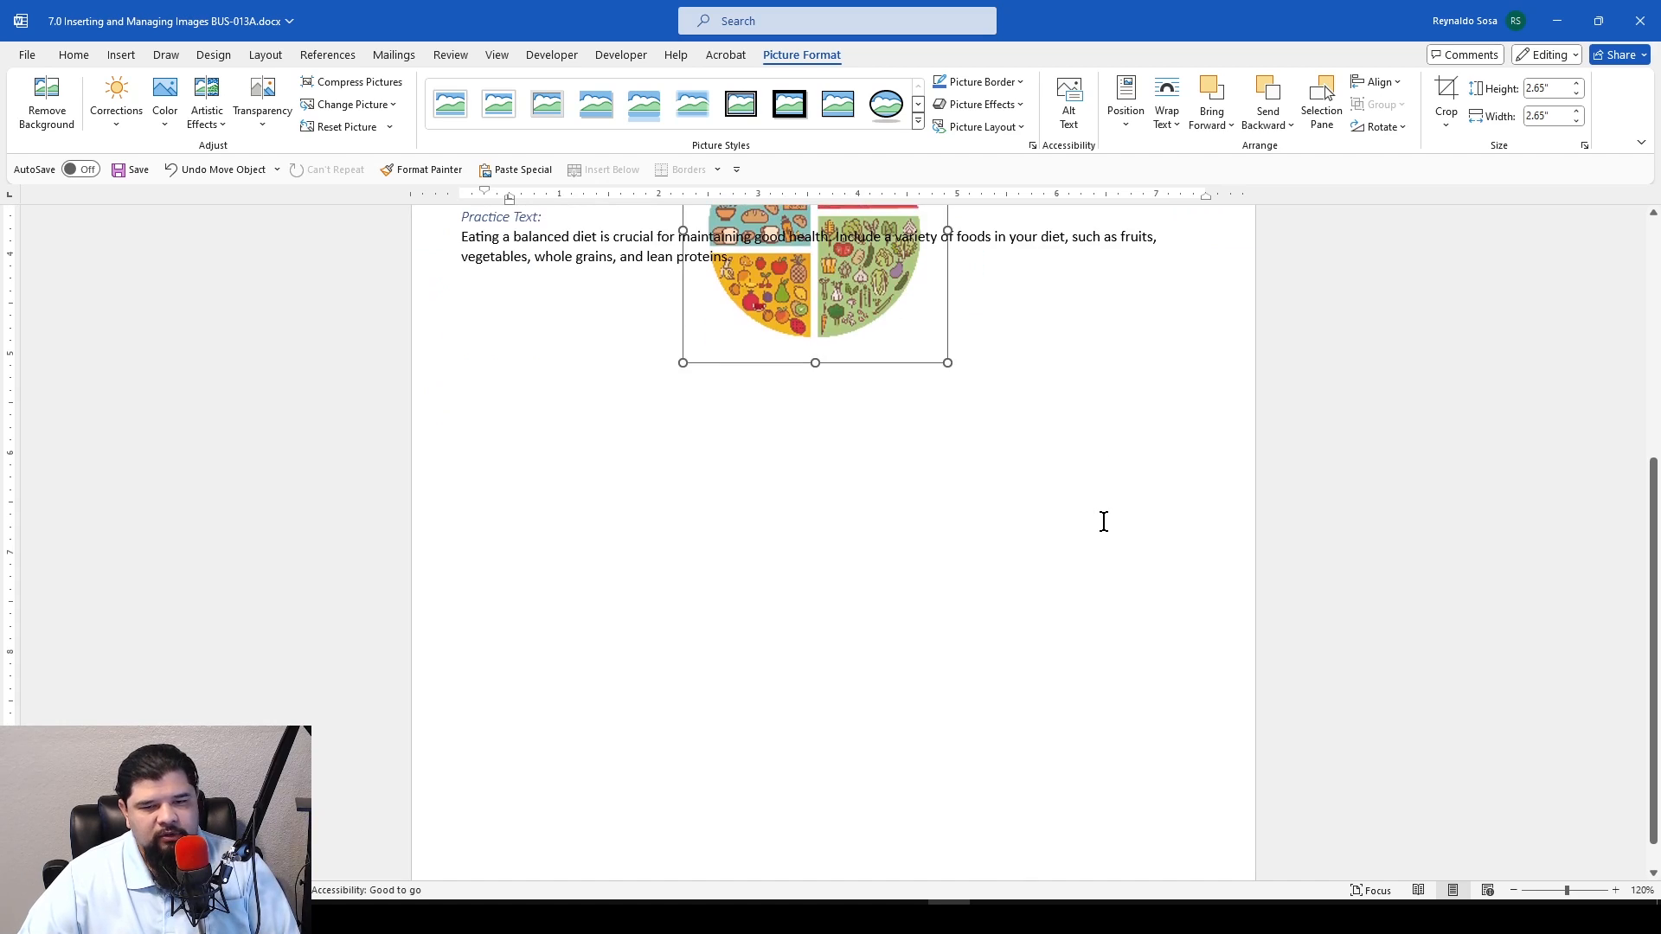
{"action": "scroll", "coordinate": [1101, 519], "scroll_direction": "up", "scroll_amount": 4}
{"action": "scroll", "coordinate": [995, 574], "scroll_direction": "up", "scroll_amount": 2}
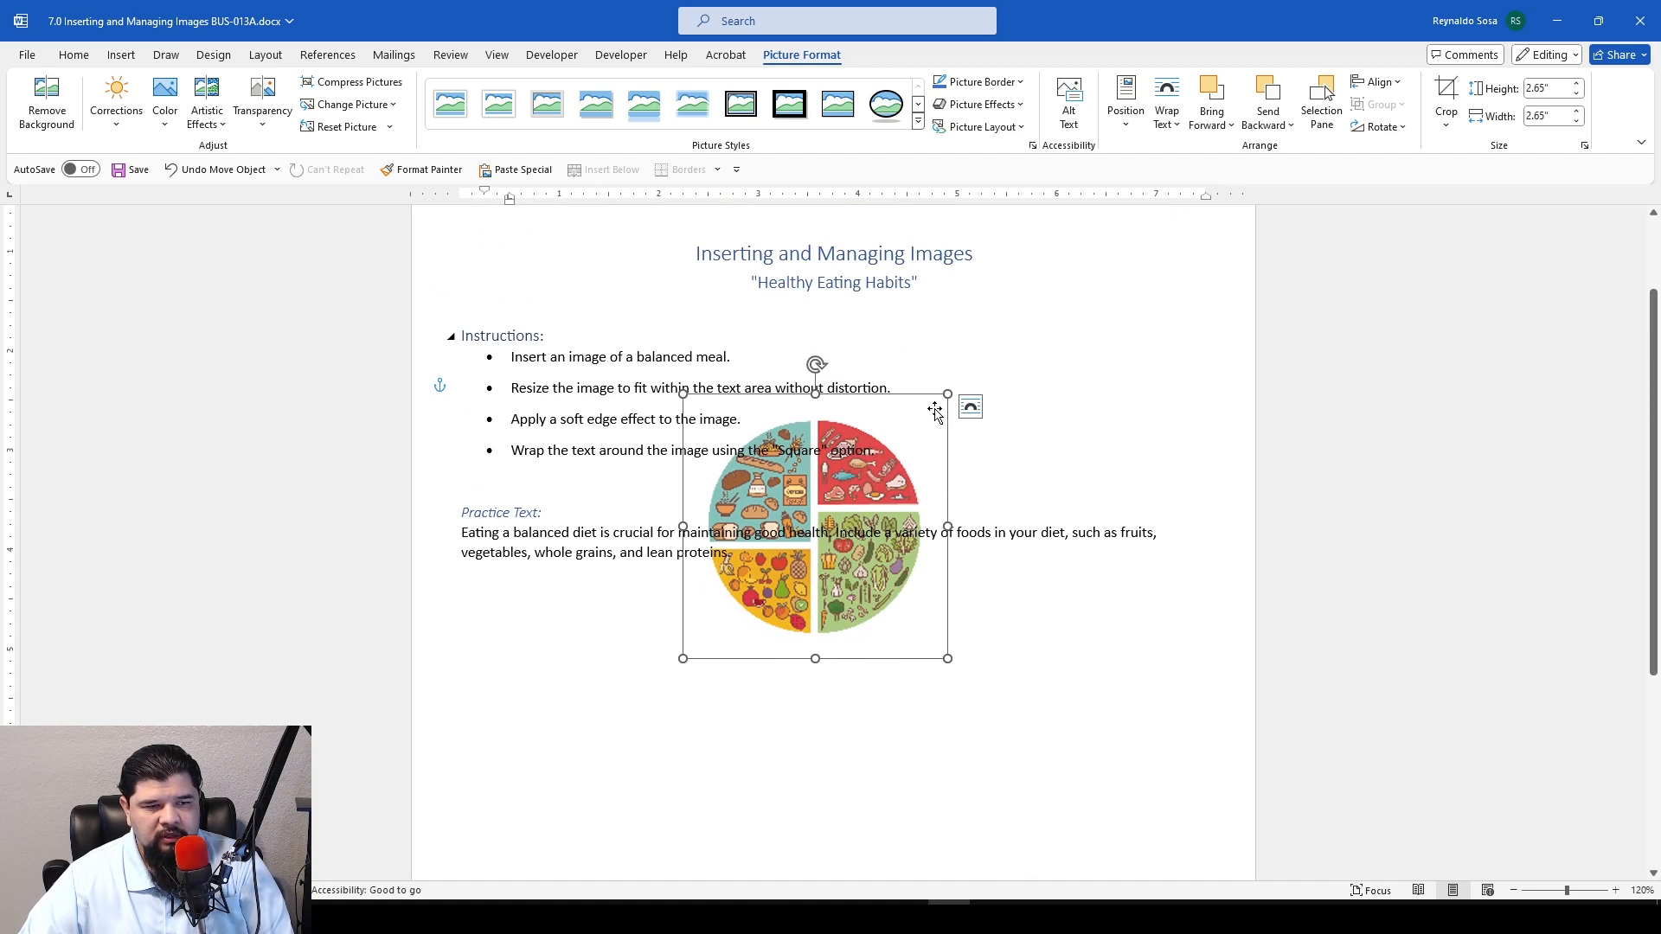
Set the plate image's picture transparency to 85% in its Format Picture options
{"action": "right_click", "coordinate": [910, 400]}
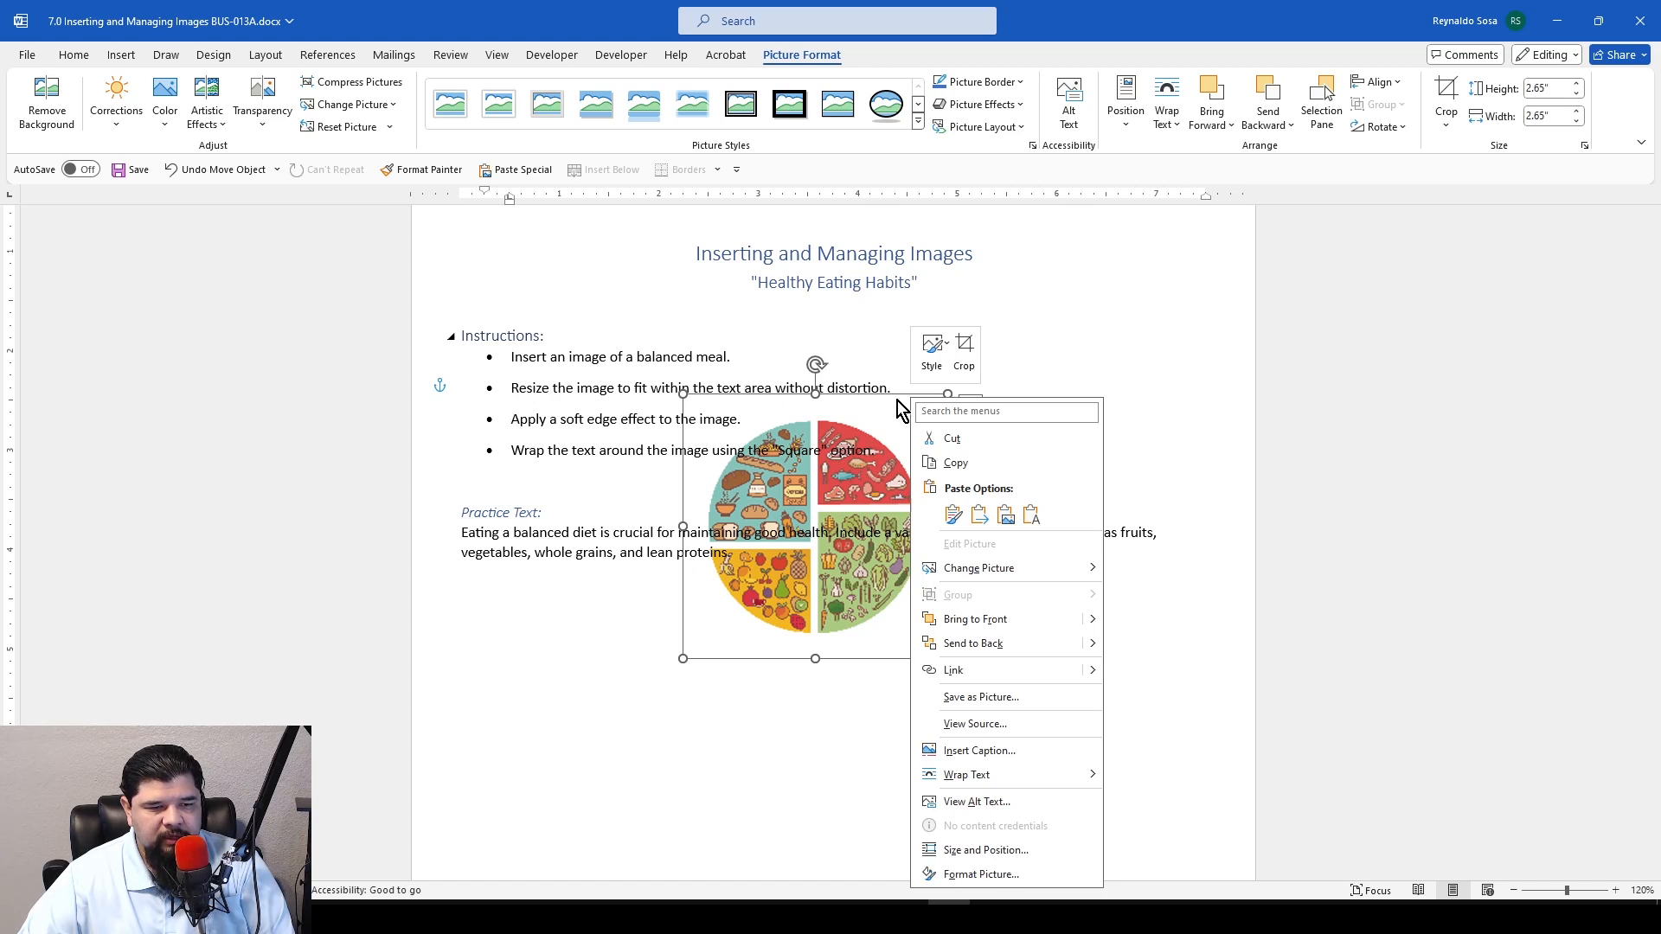
{"action": "left_click", "coordinate": [1047, 874]}
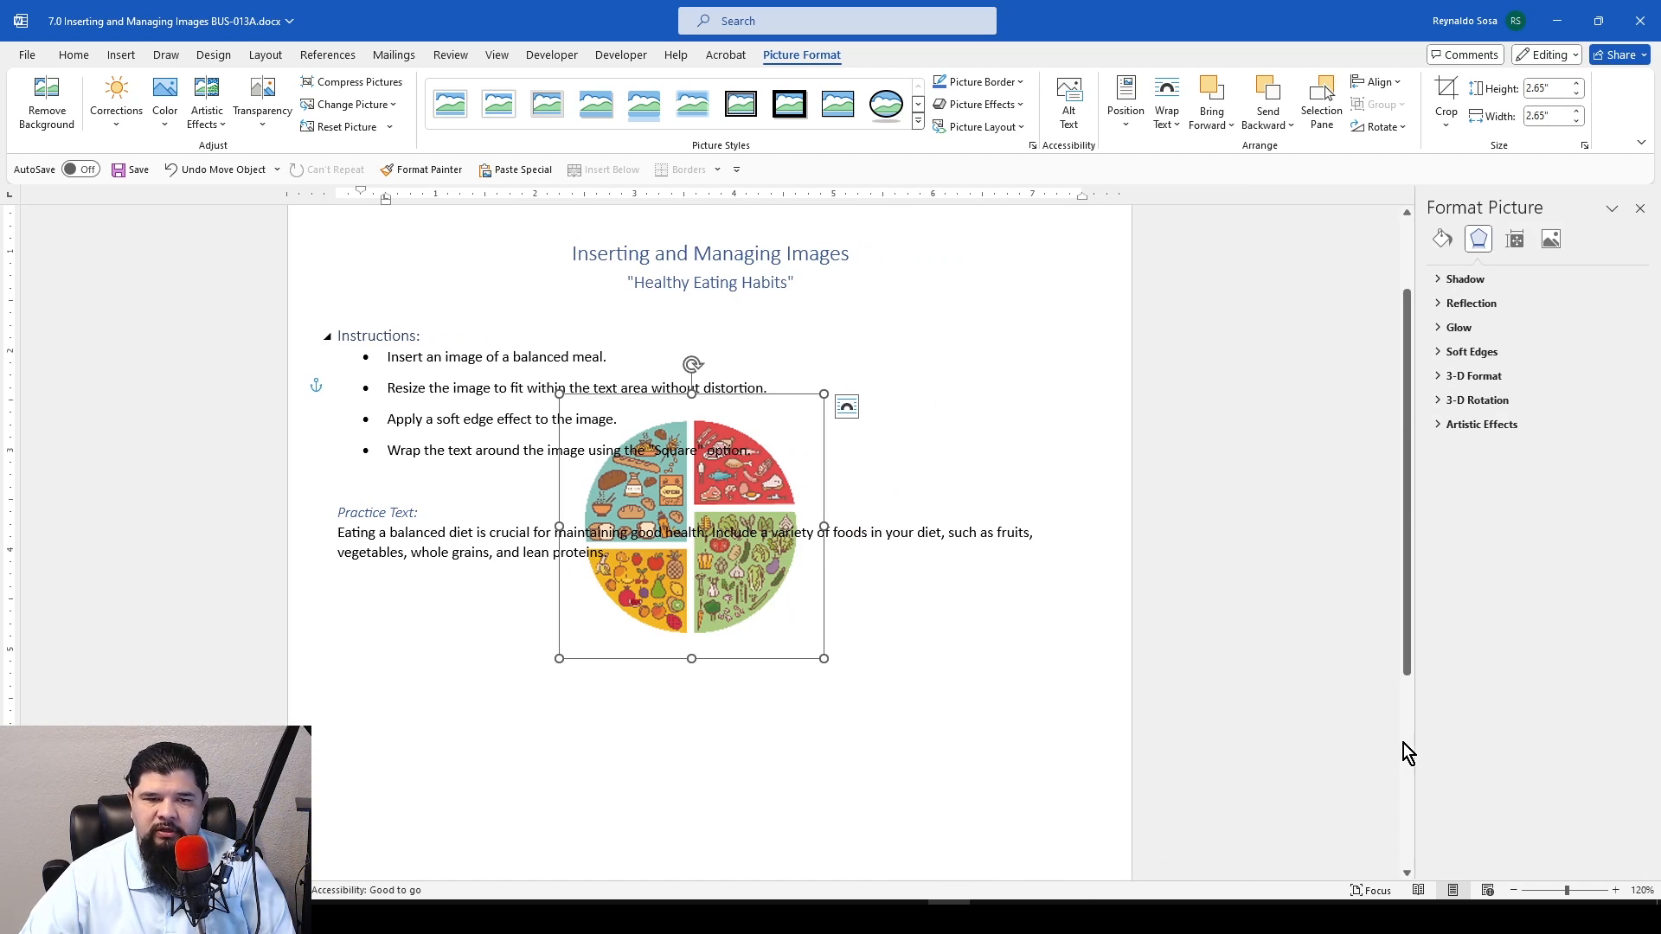
{"action": "left_click", "coordinate": [1549, 245]}
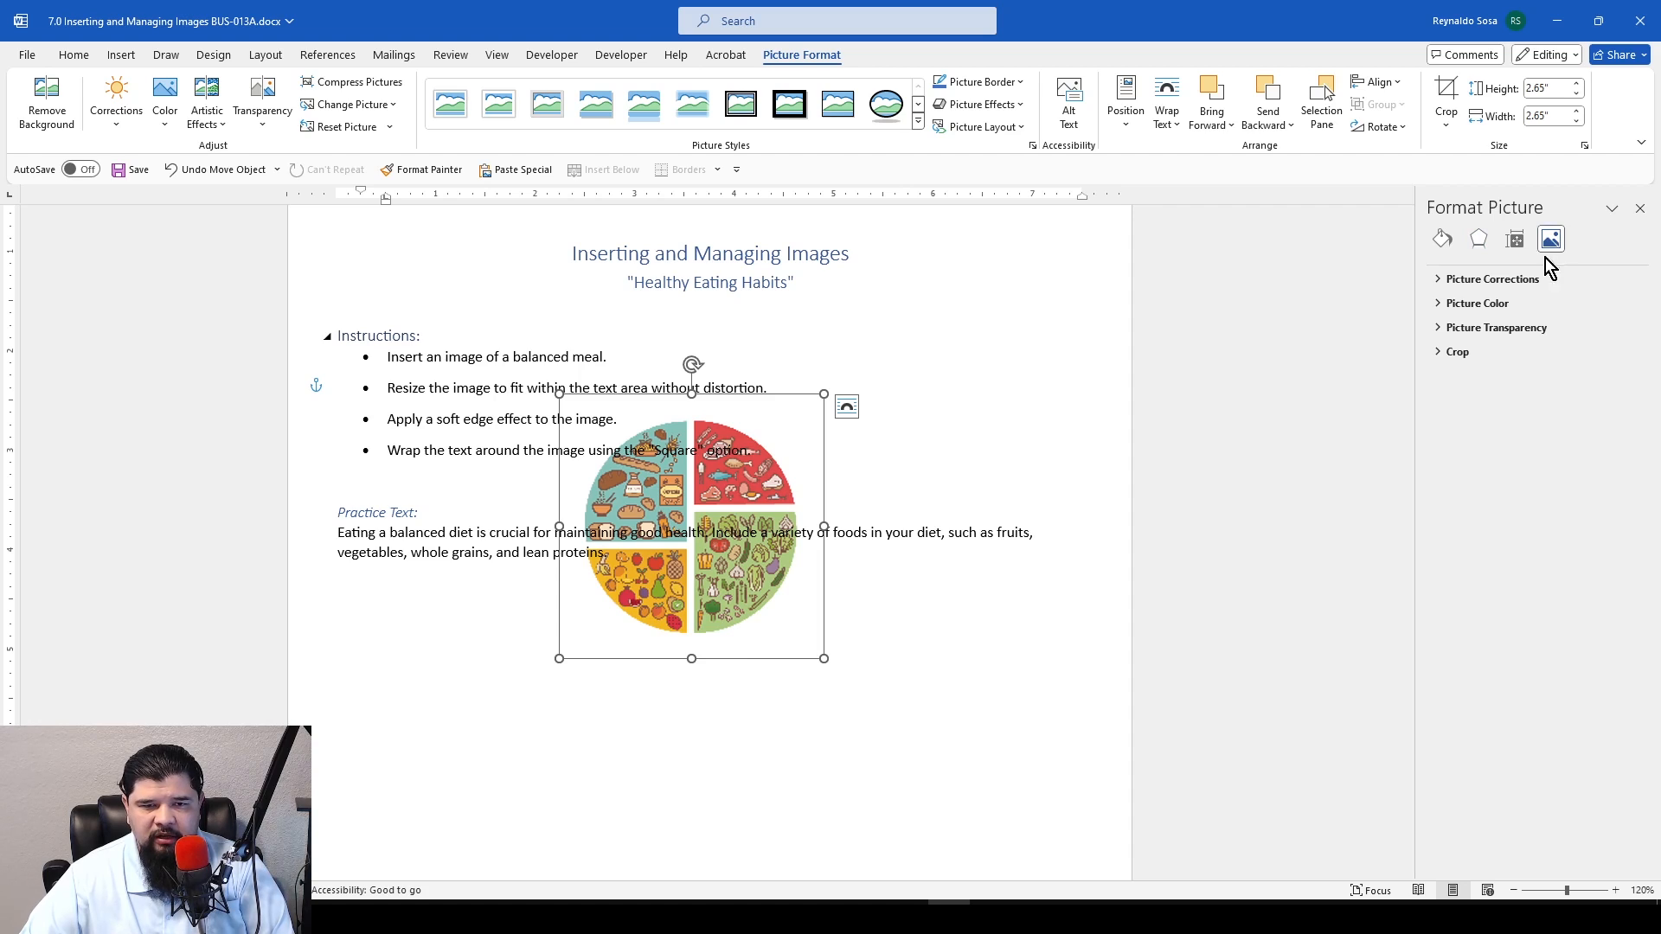
{"action": "left_click", "coordinate": [1438, 332]}
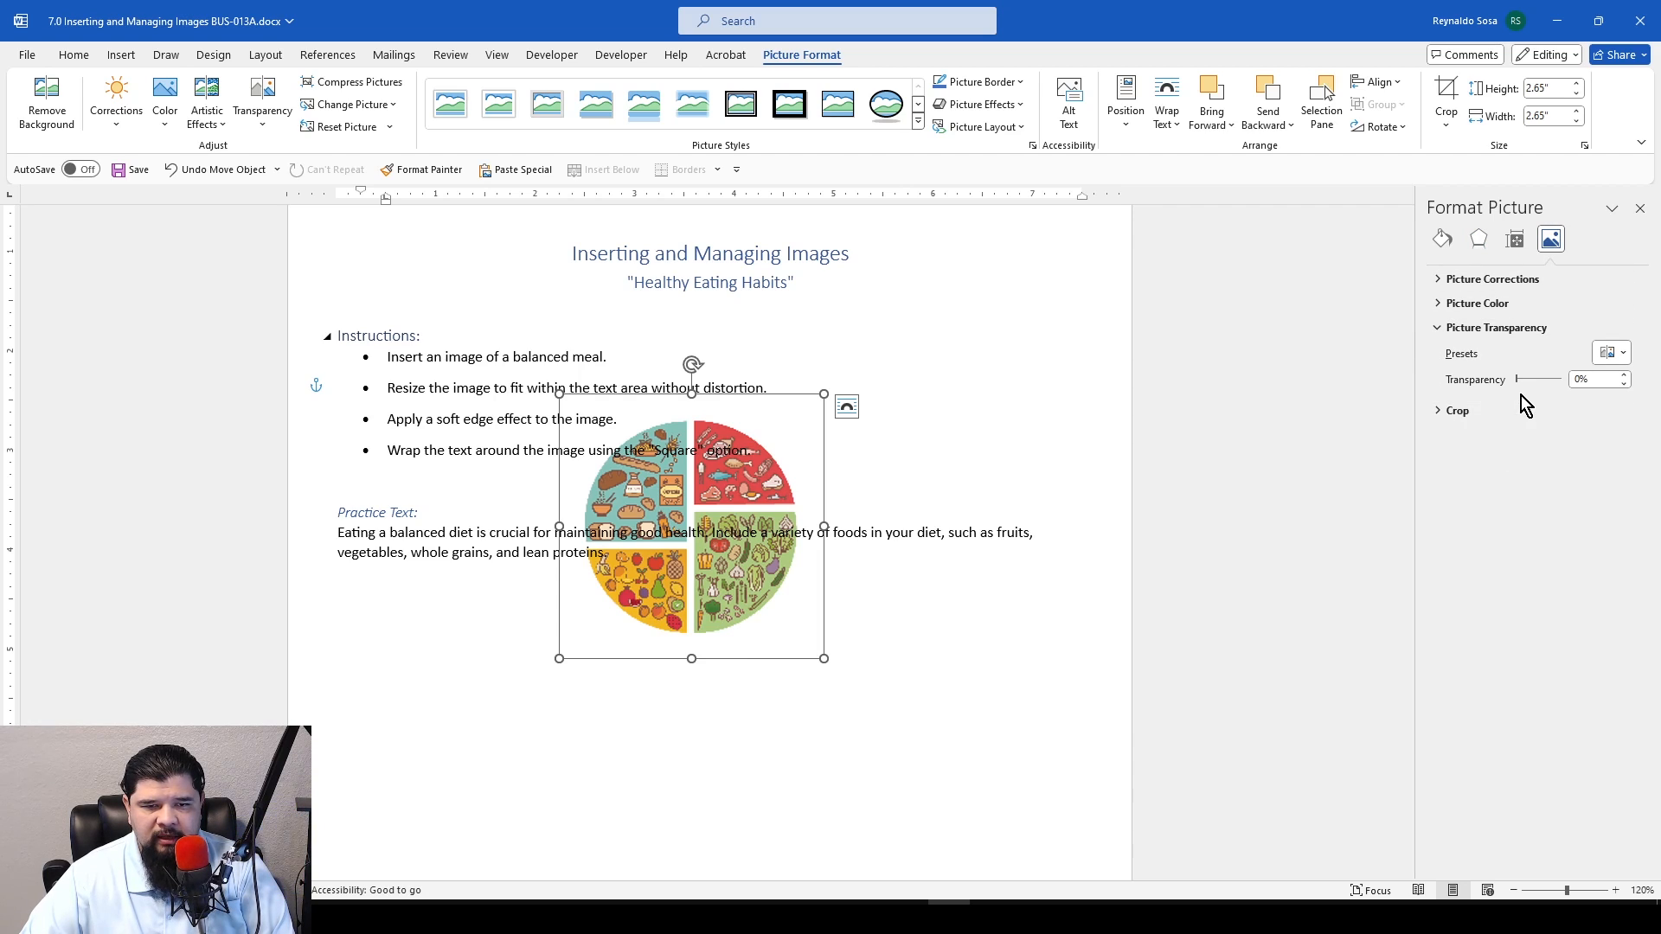
{"action": "left_click_drag", "start_coordinate": [1518, 380], "coordinate": [1555, 380]}
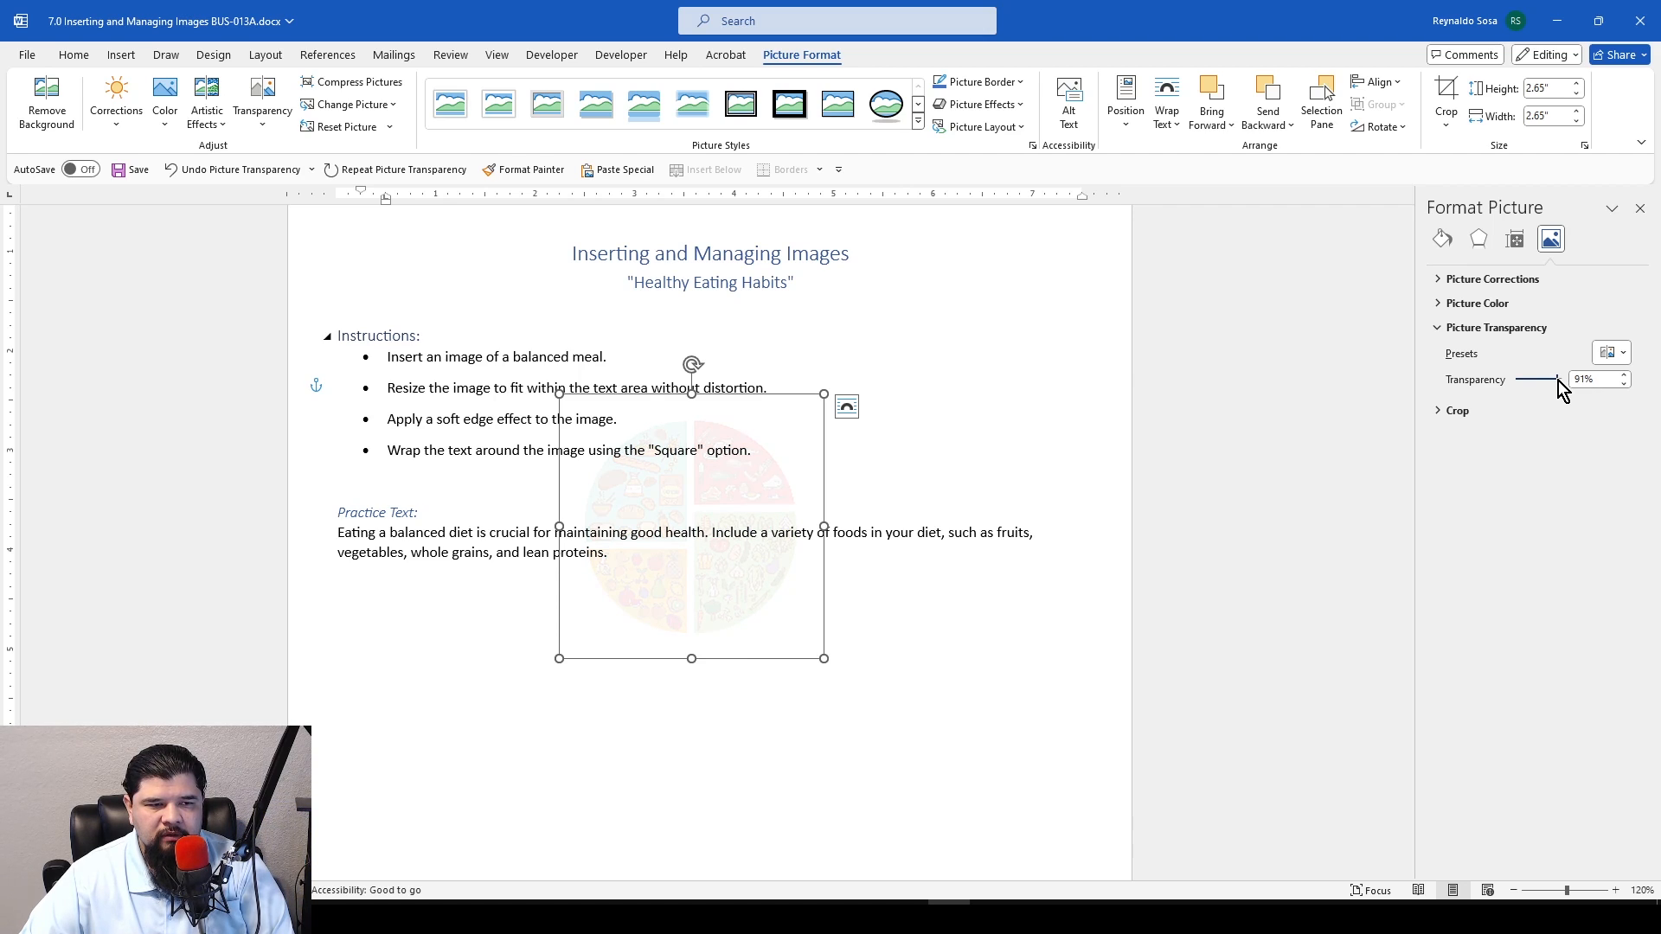
{"action": "left_click_drag", "start_coordinate": [1556, 381], "coordinate": [1554, 381]}
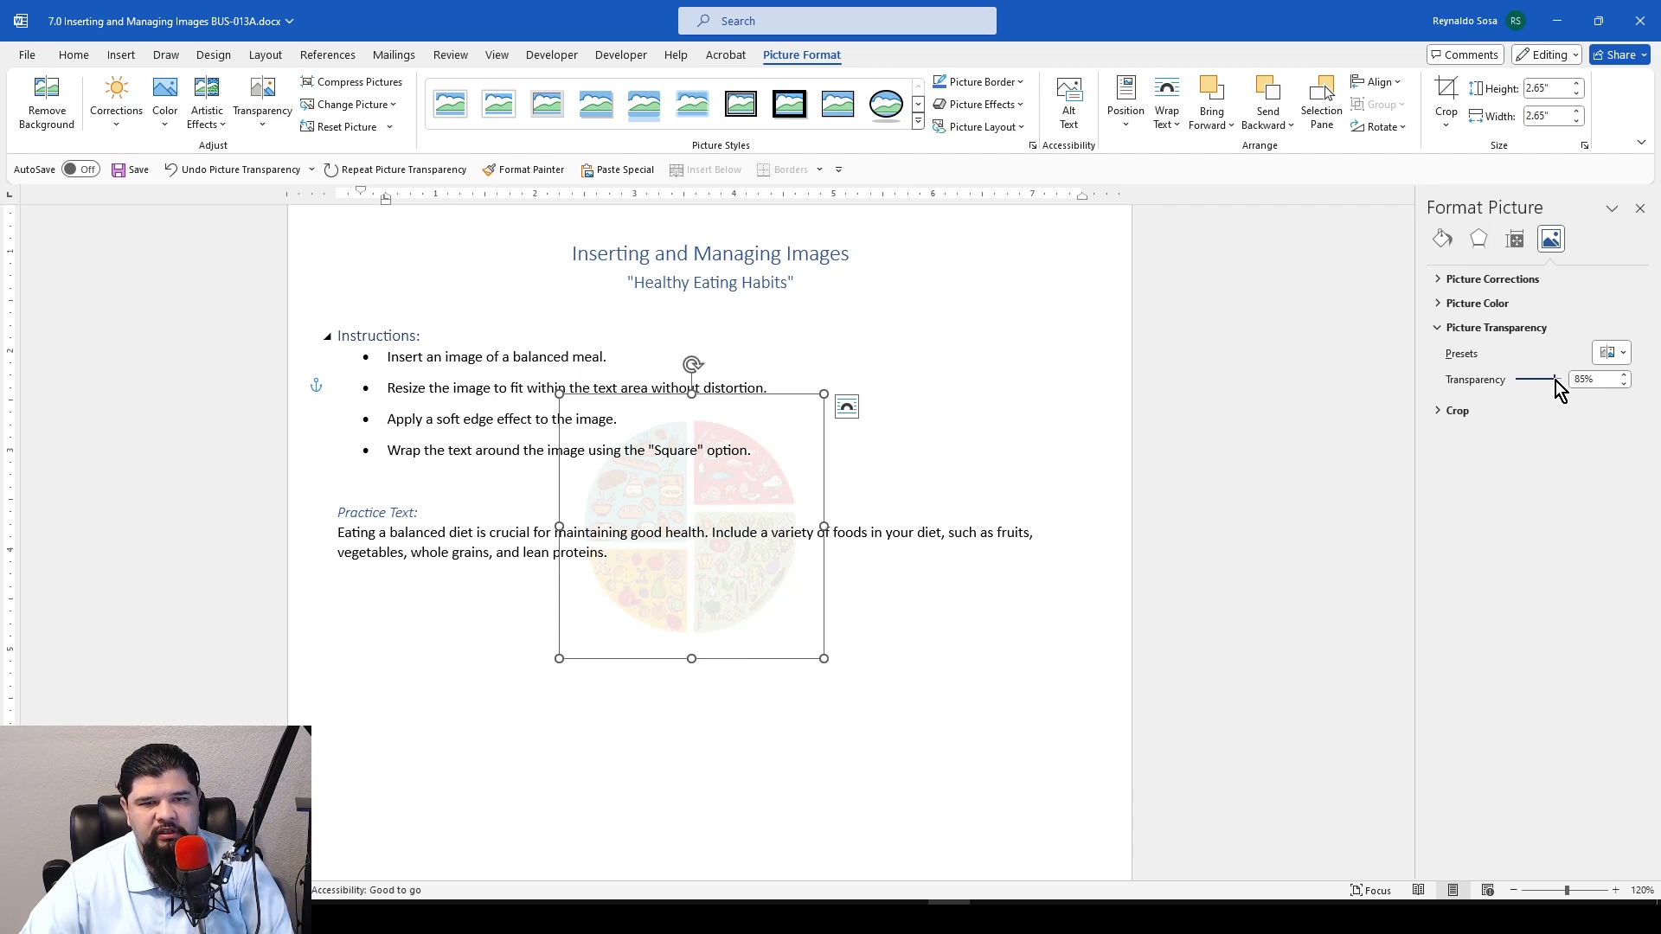
Deselect the faded plate image and close the formatting options to review the page
{"action": "left_click", "coordinate": [1285, 502]}
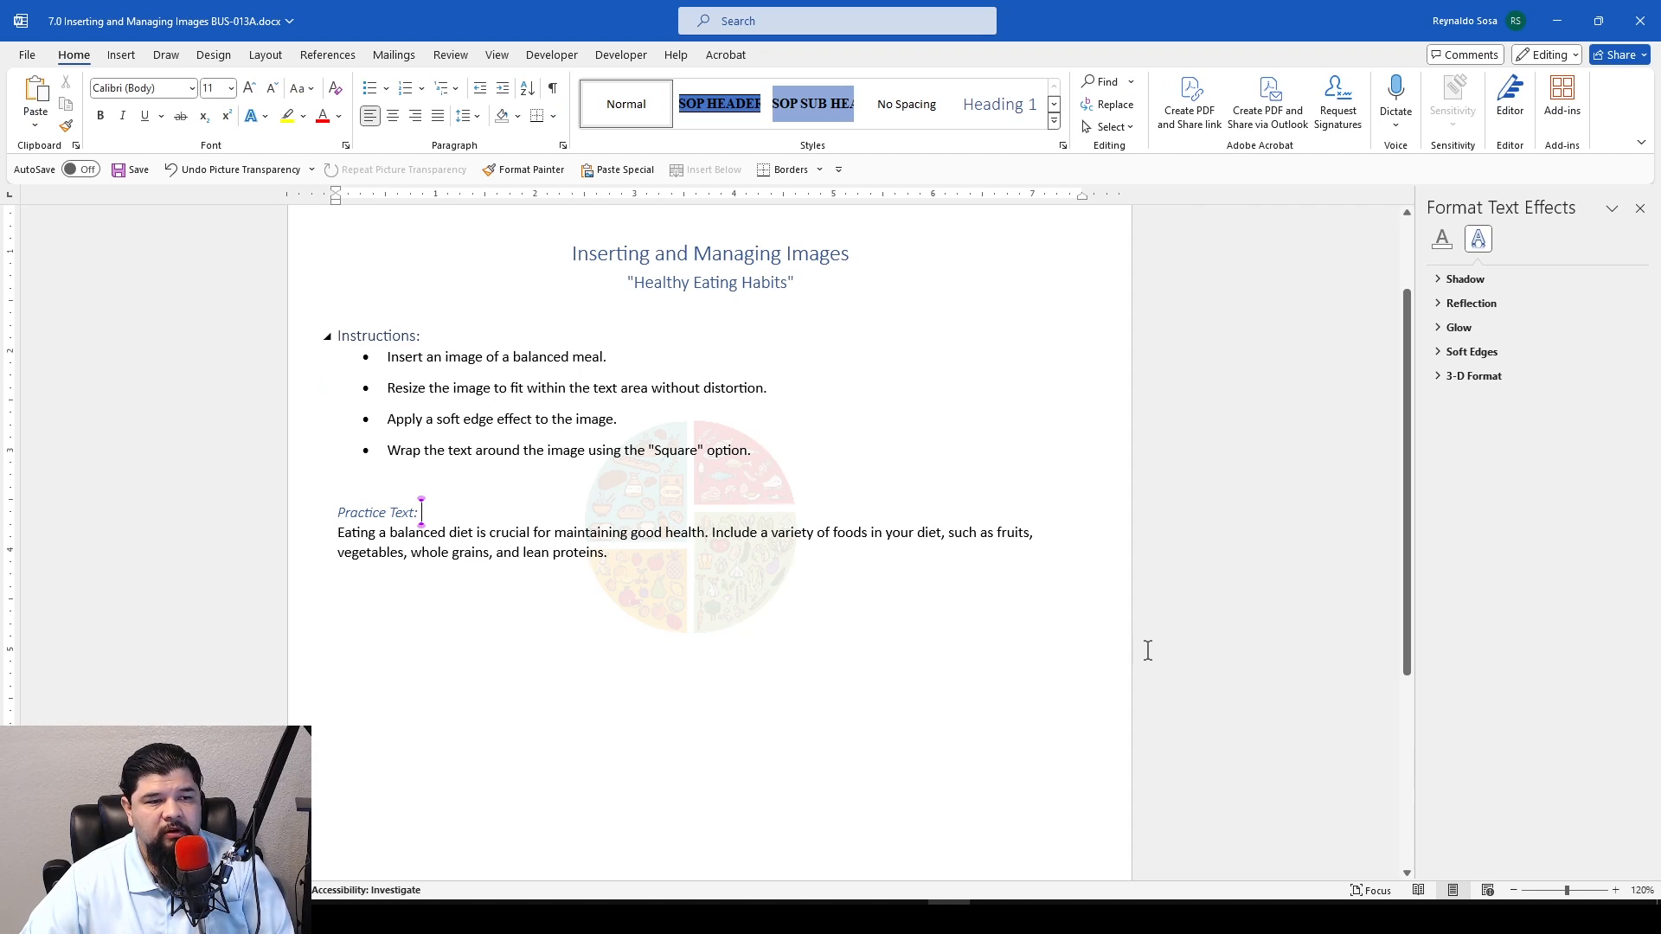
{"action": "scroll", "coordinate": [1200, 652], "scroll_direction": "up", "scroll_amount": 3}
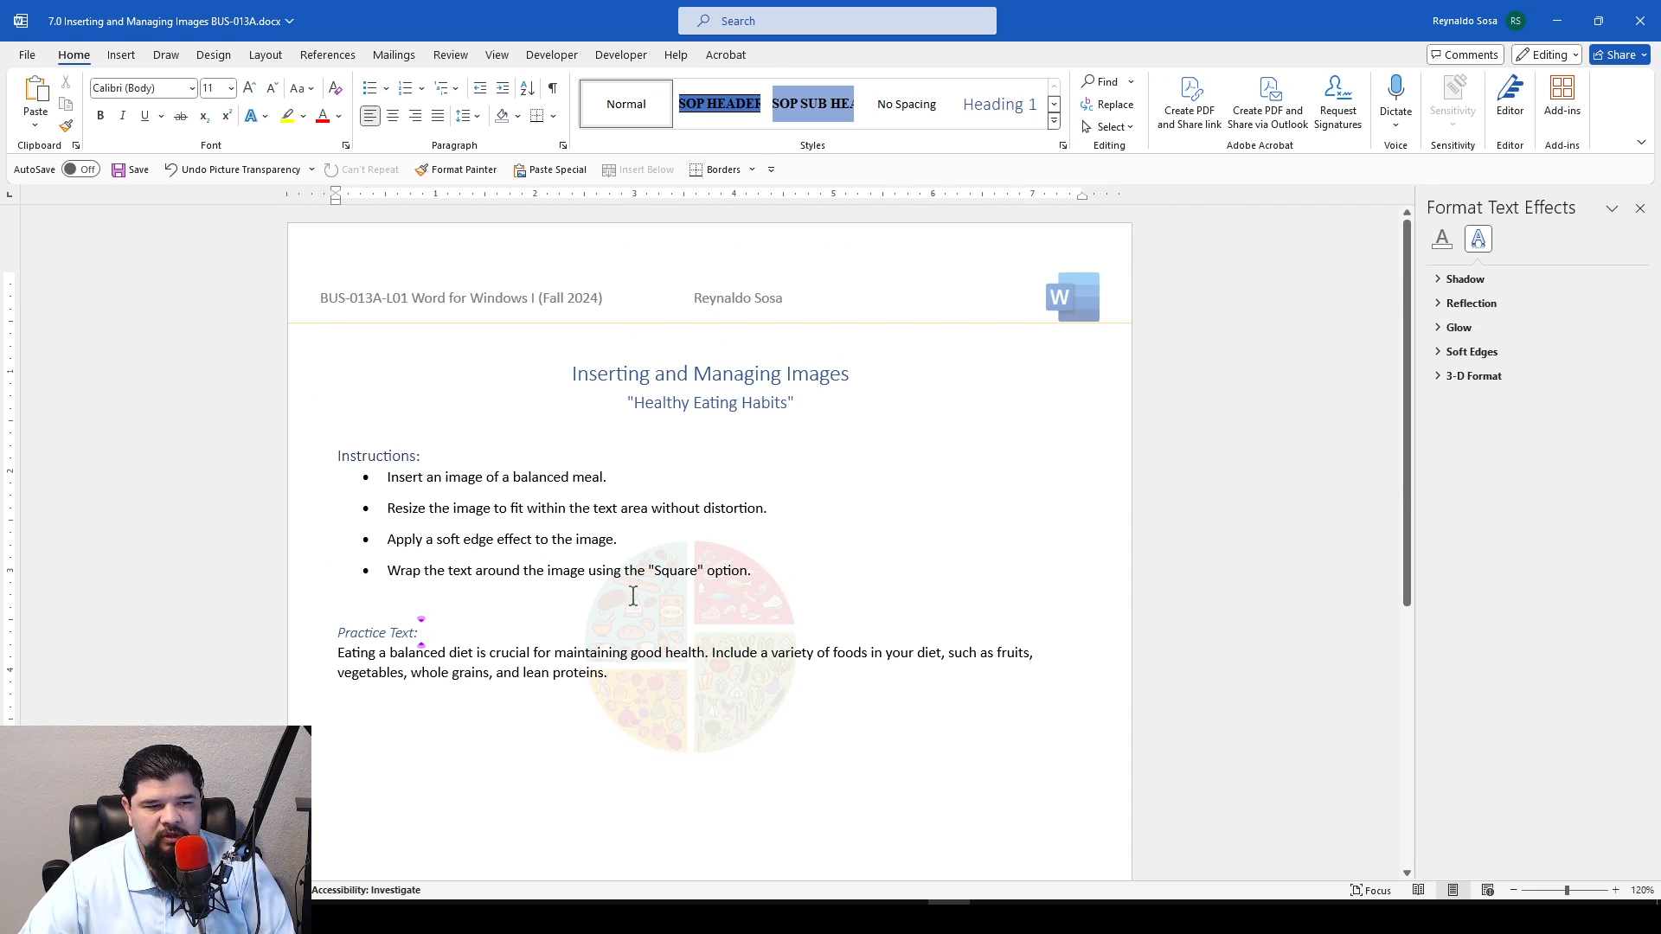
{"action": "scroll", "coordinate": [649, 692], "scroll_direction": "down", "scroll_amount": 1}
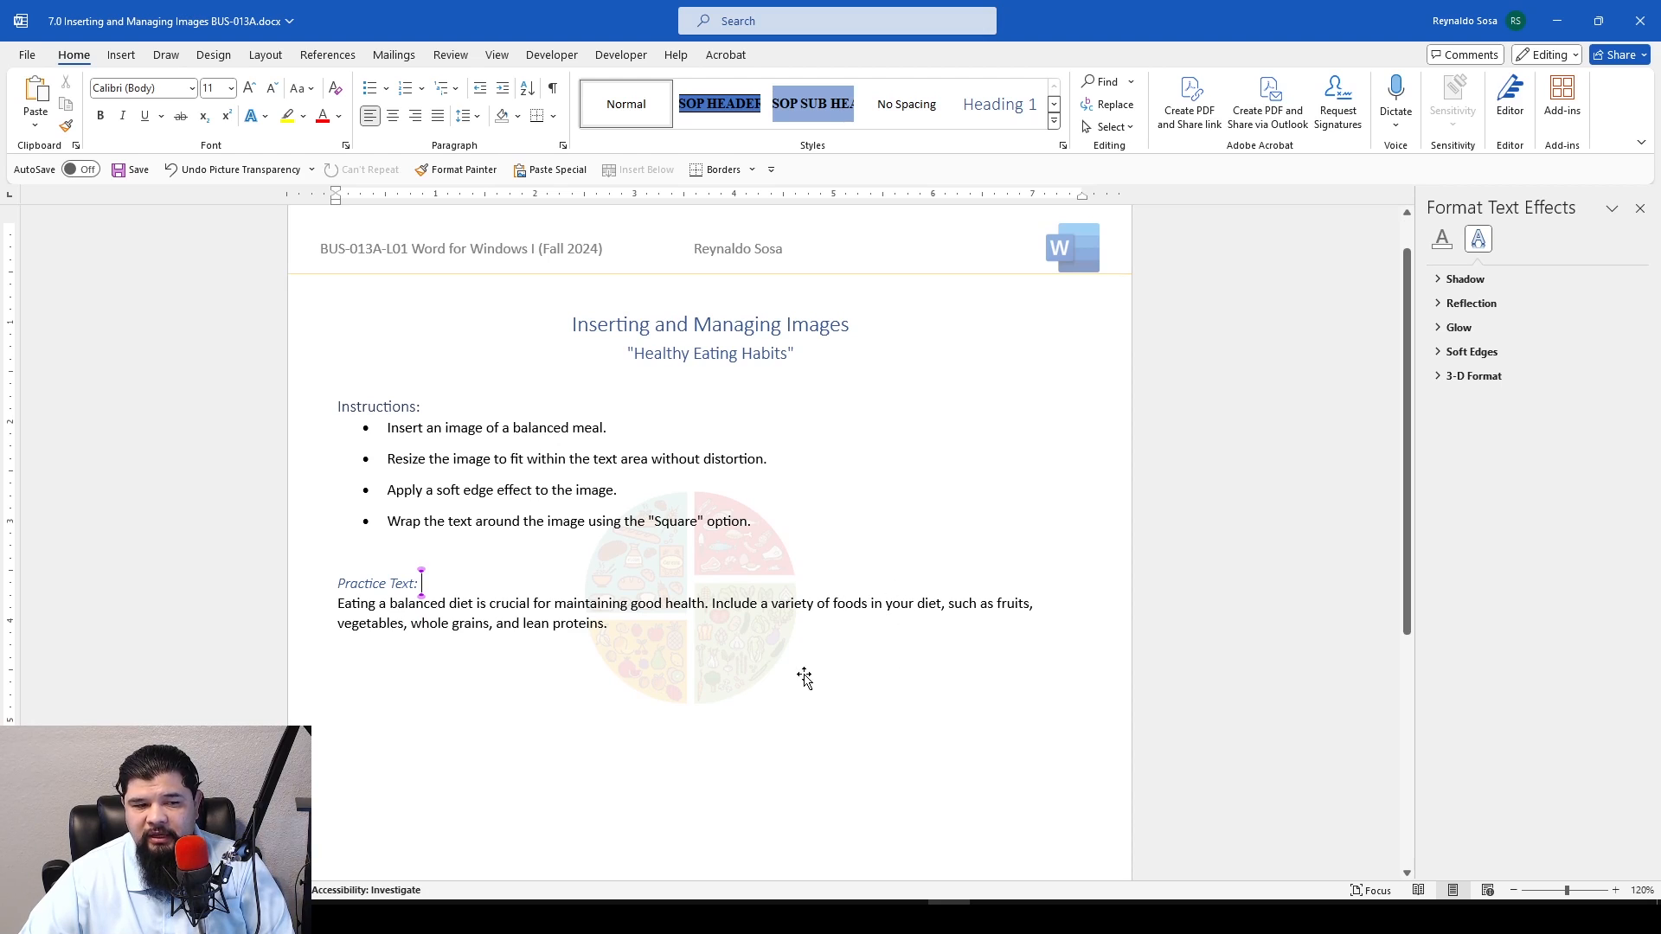
{"action": "left_click", "coordinate": [1639, 209]}
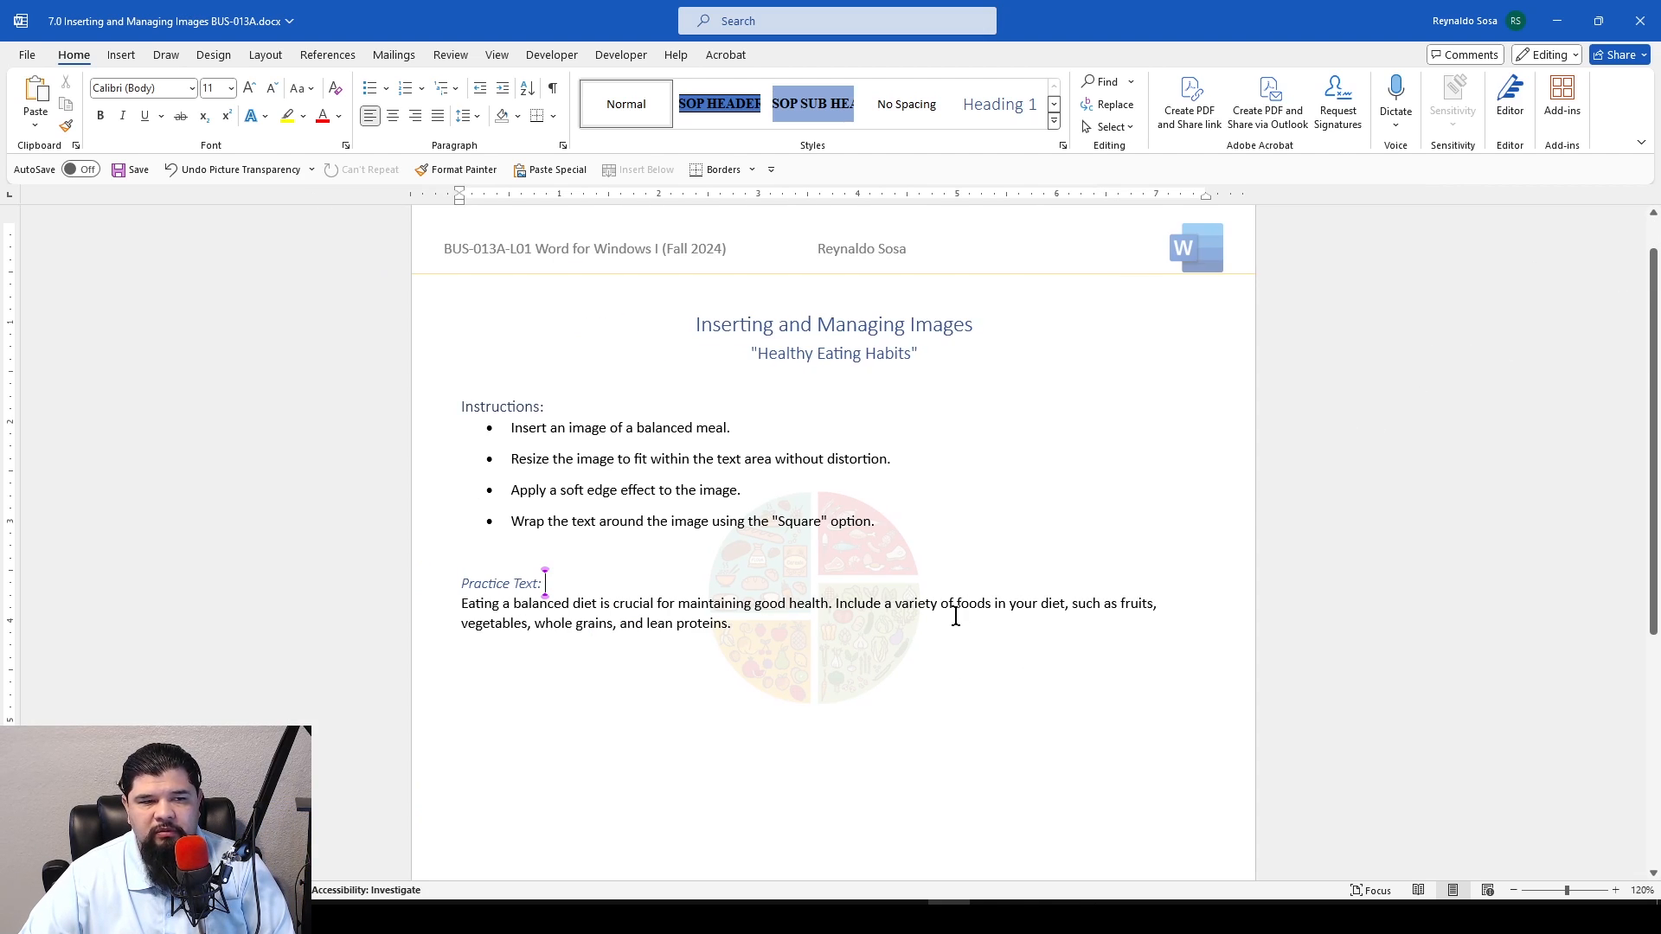
{"action": "scroll", "coordinate": [955, 616], "scroll_direction": "up", "scroll_amount": 1}
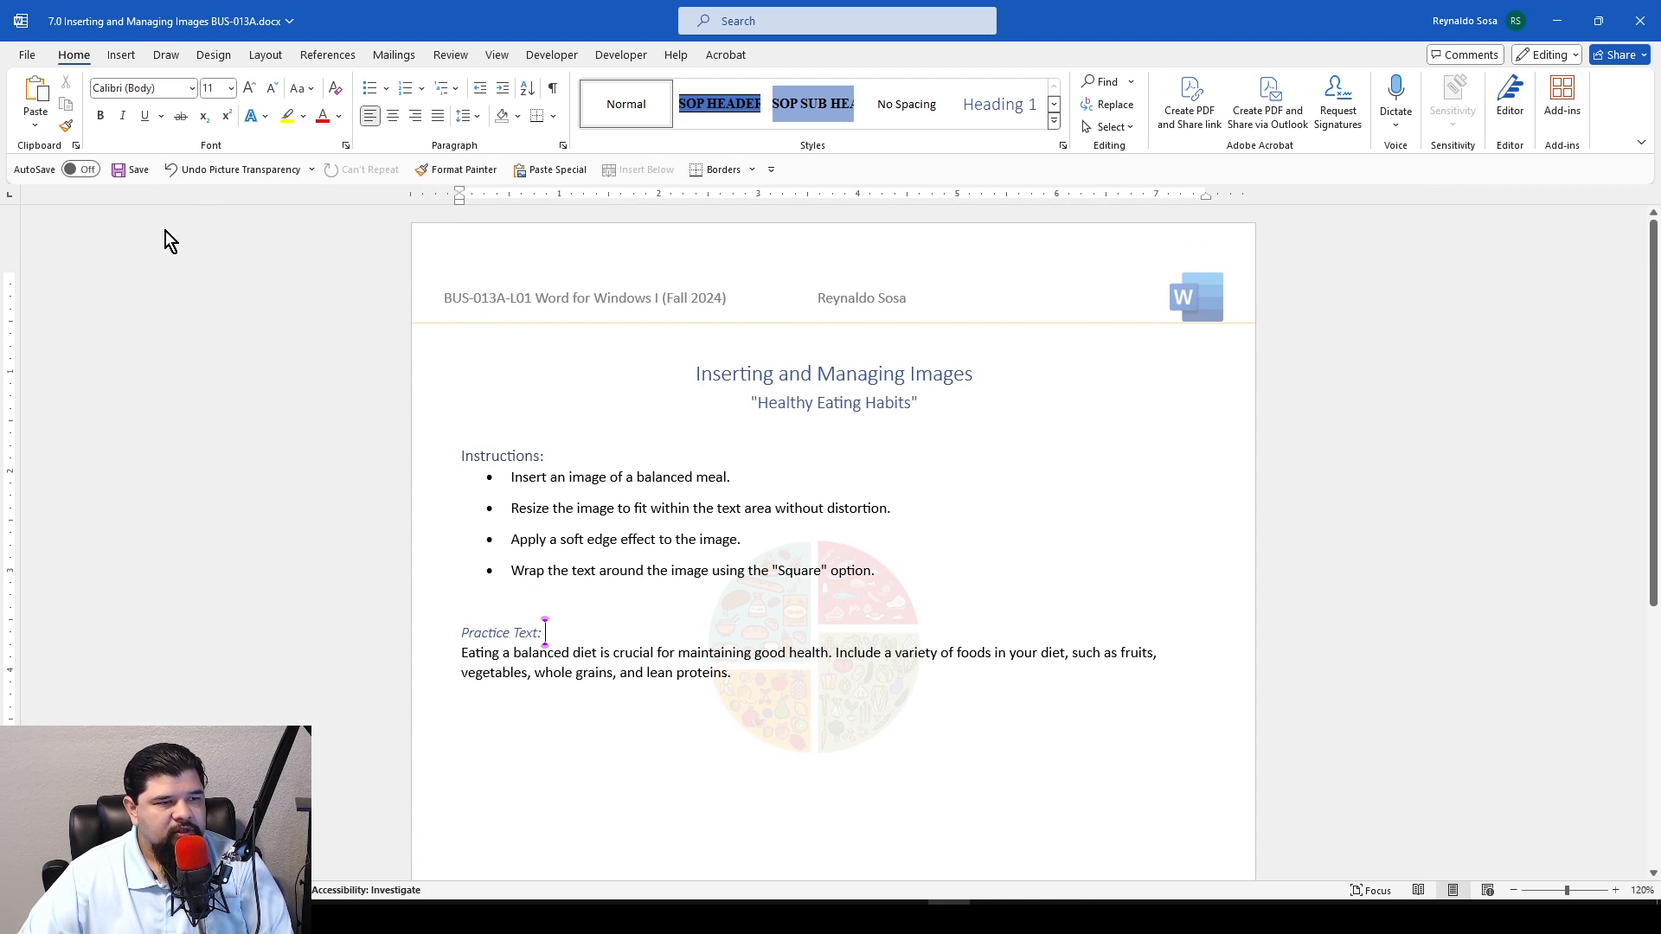